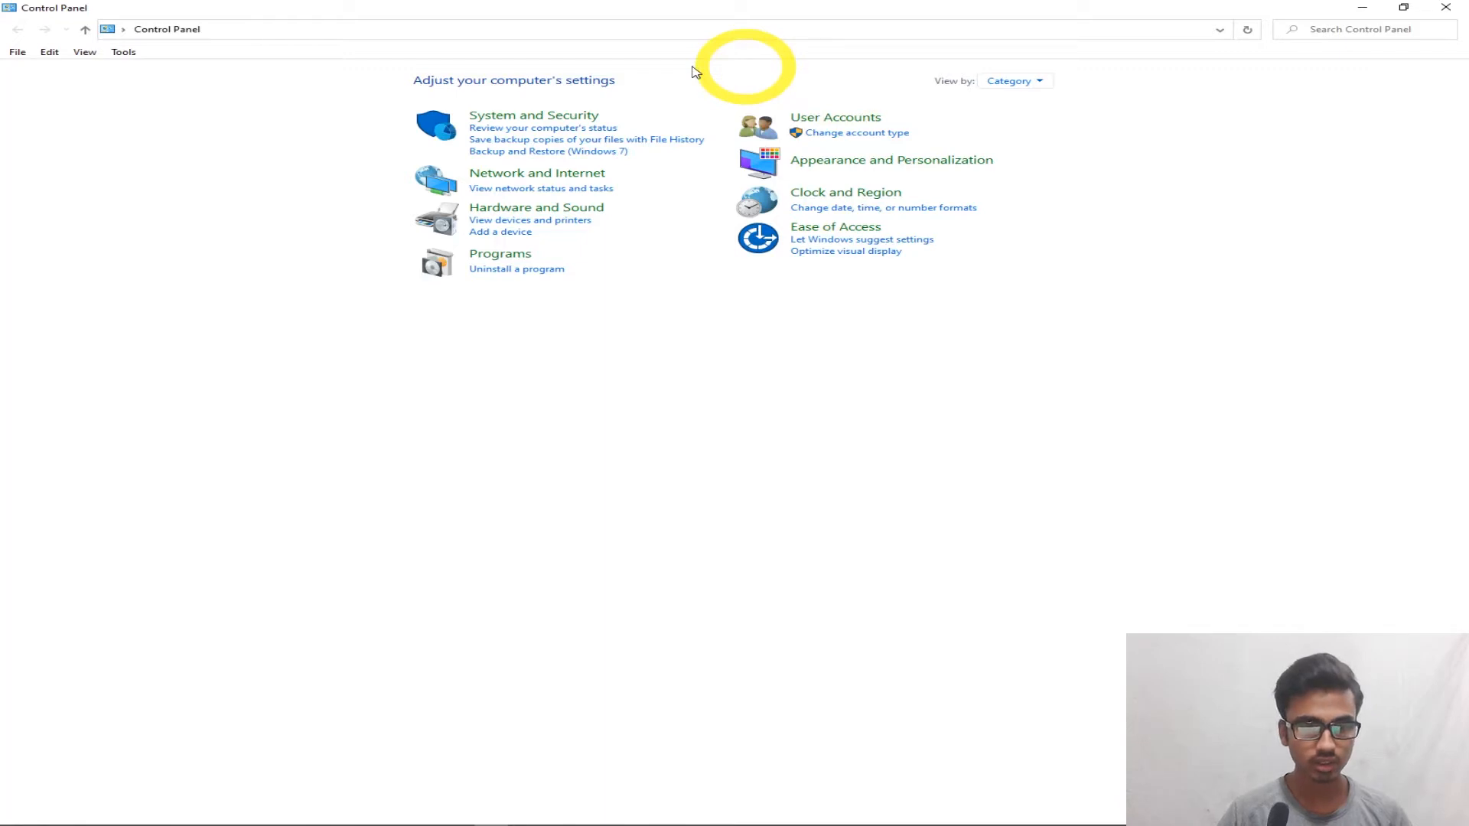
# - Show the Control Panel items as Large icons and open Power Options
pyautogui.click(1029, 90)
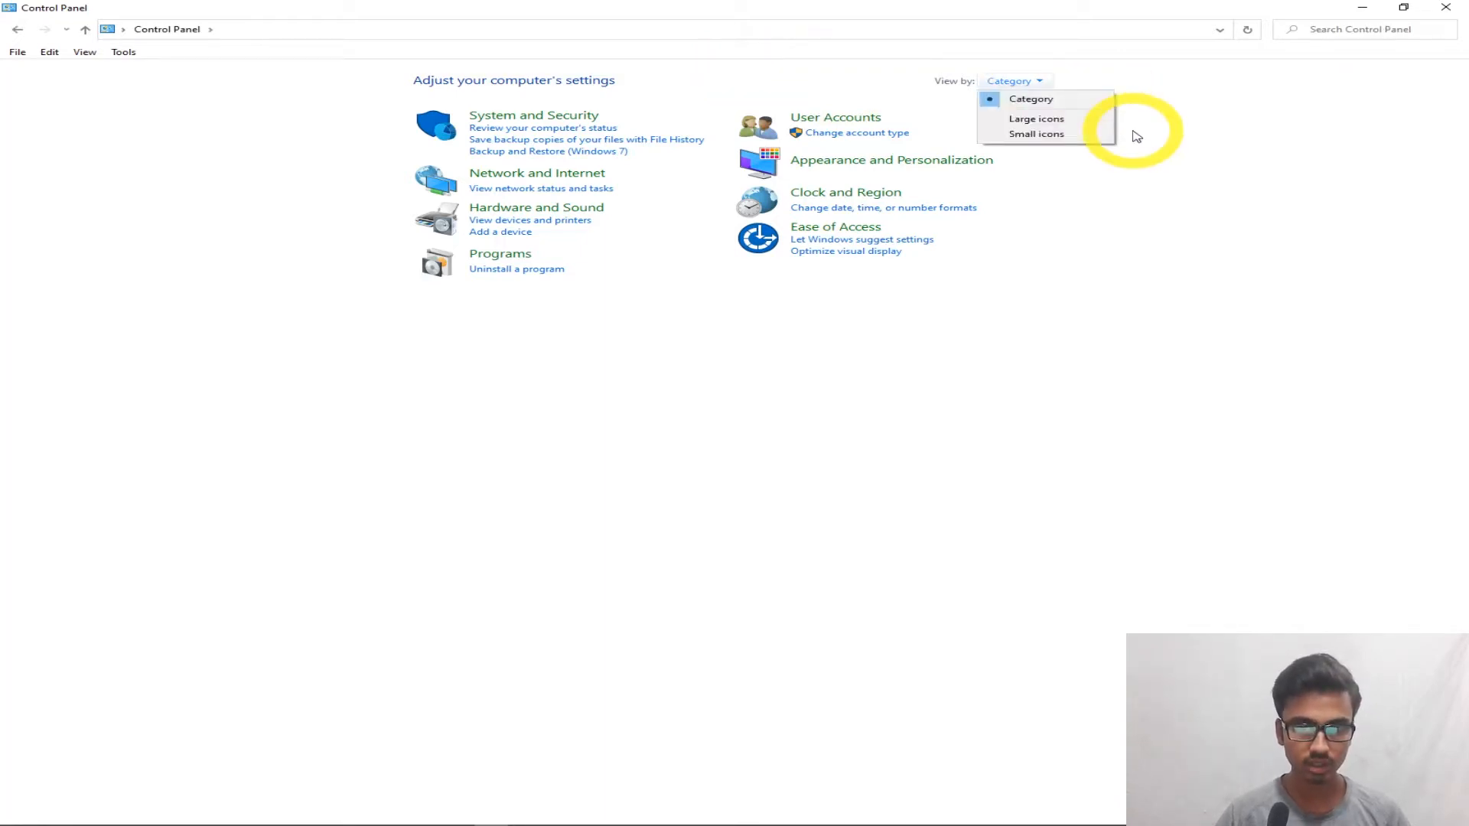
pyautogui.click(1036, 118)
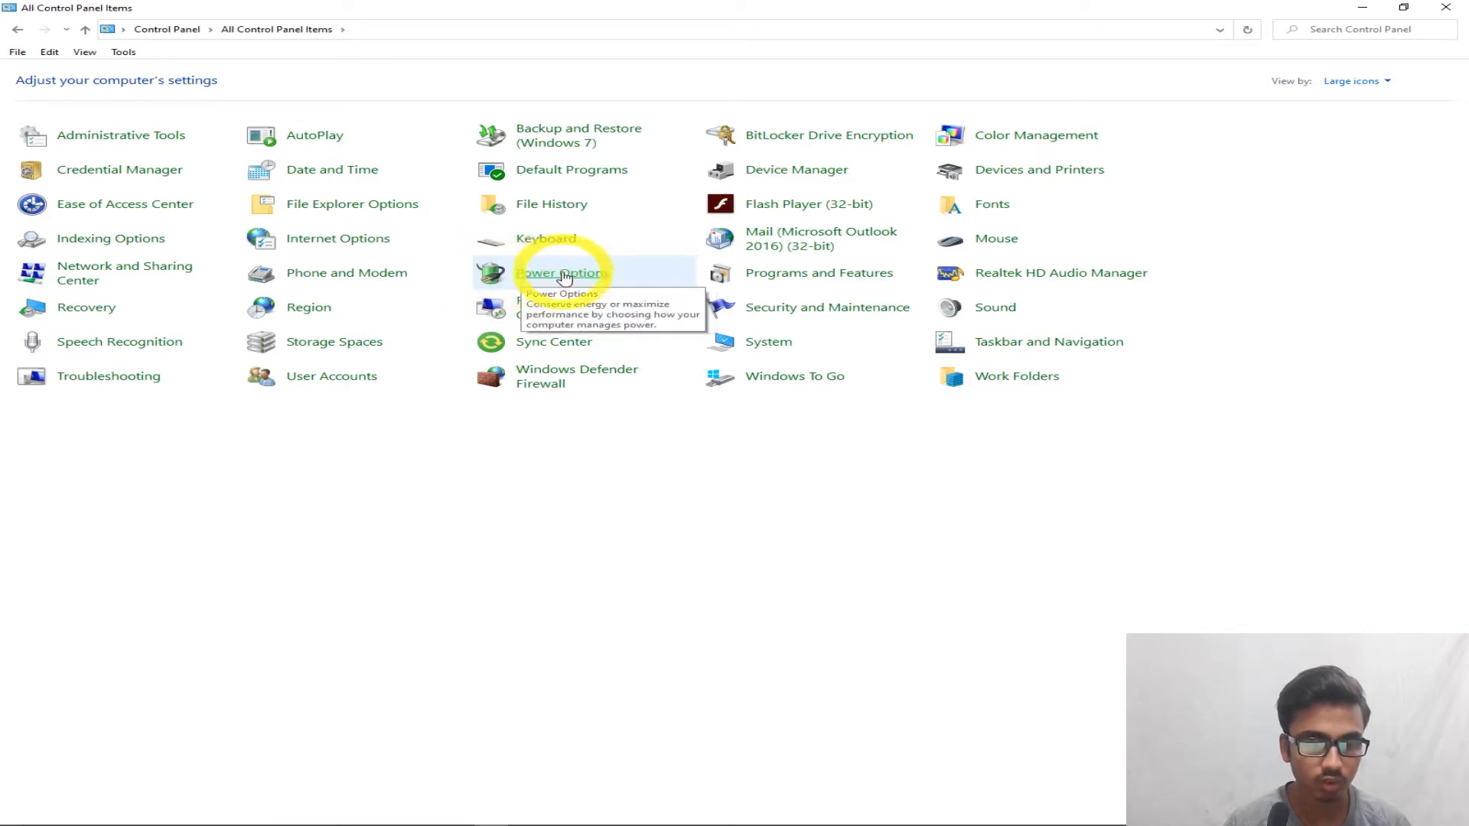
pyautogui.click(524, 276)
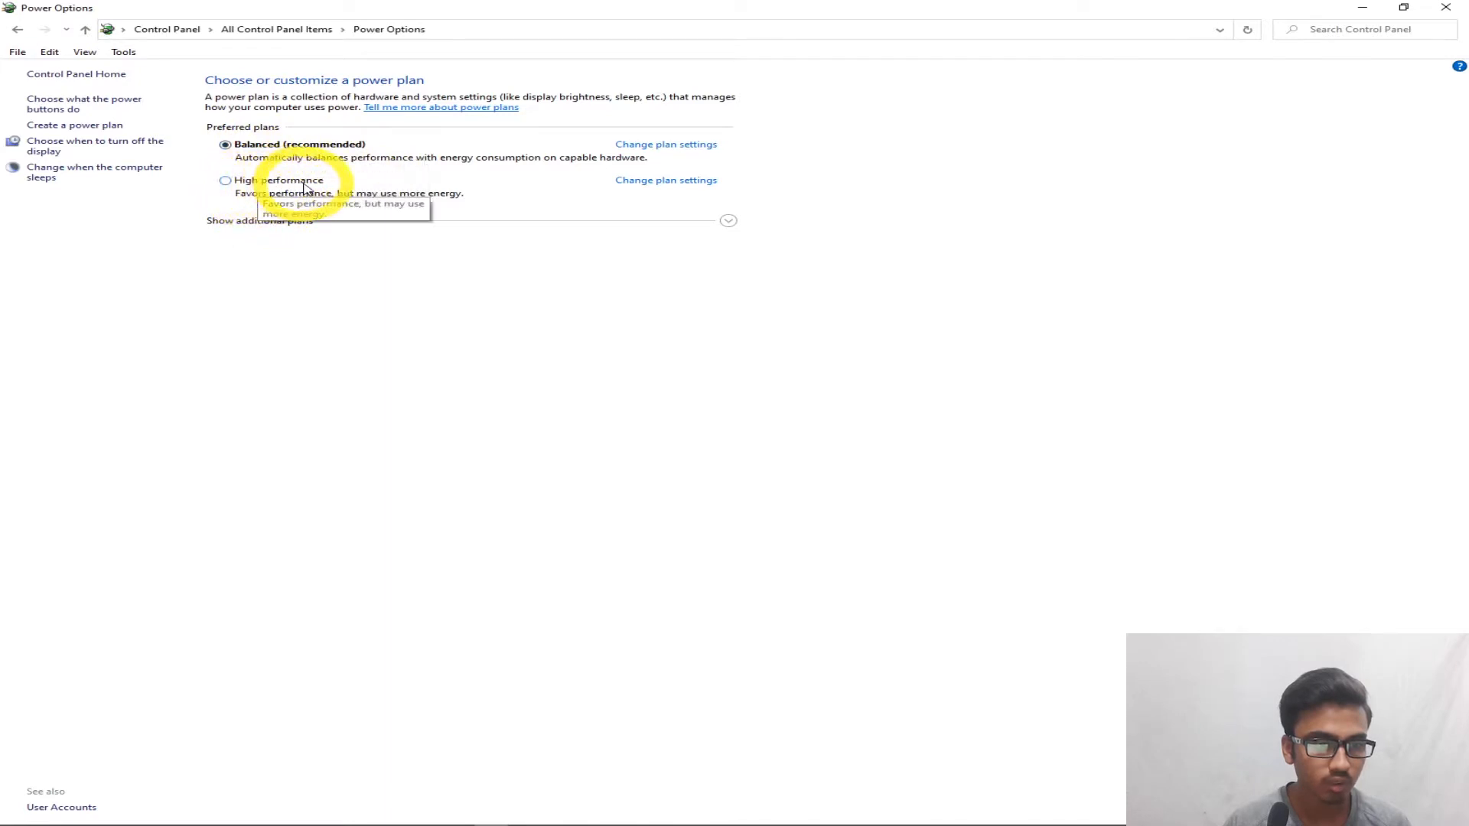
# - Expand the additional power plans, select the Power saver plan, and collapse the additional plans again
pyautogui.click(728, 222)
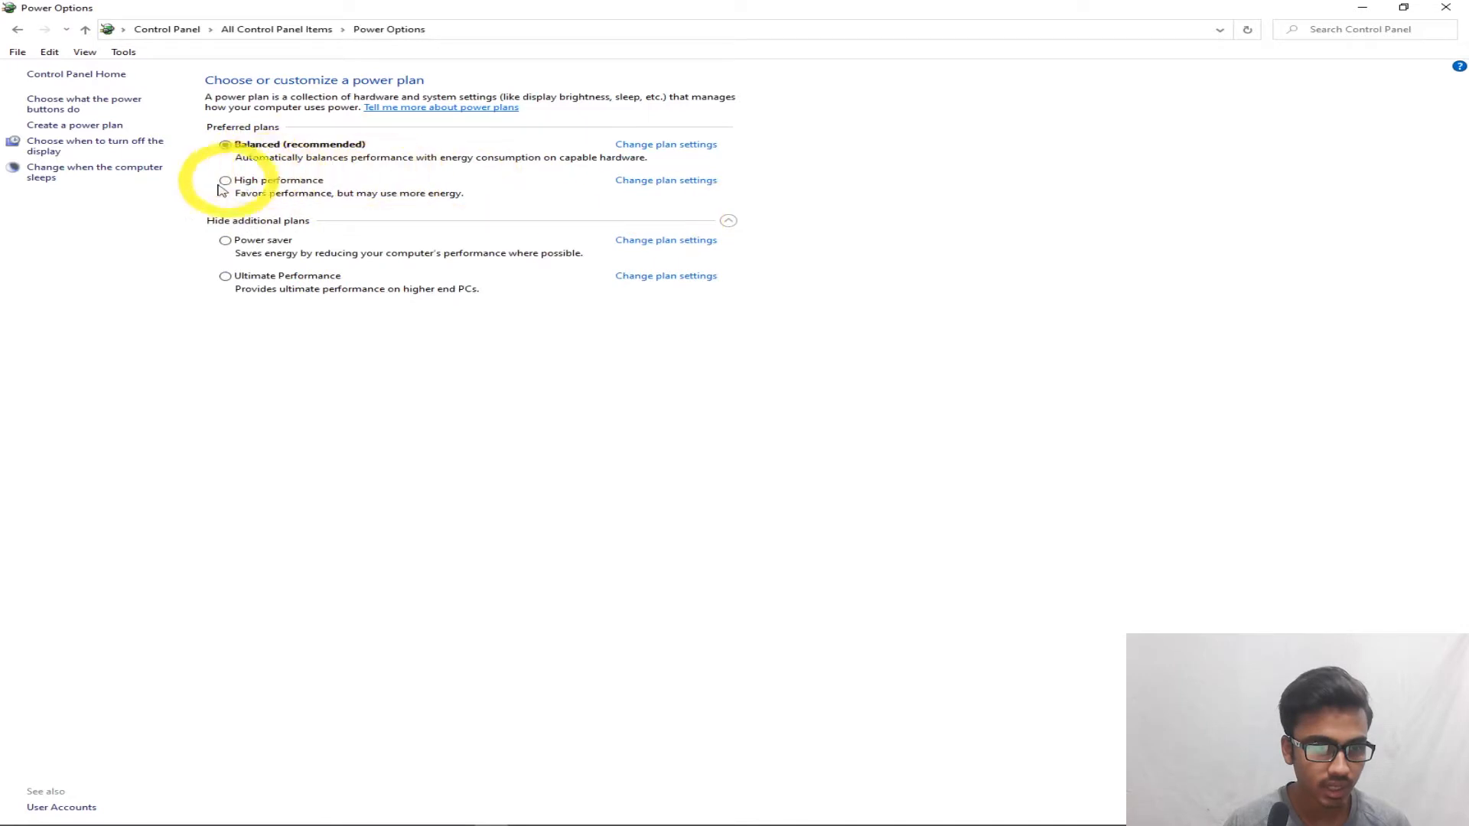
pyautogui.click(225, 240)
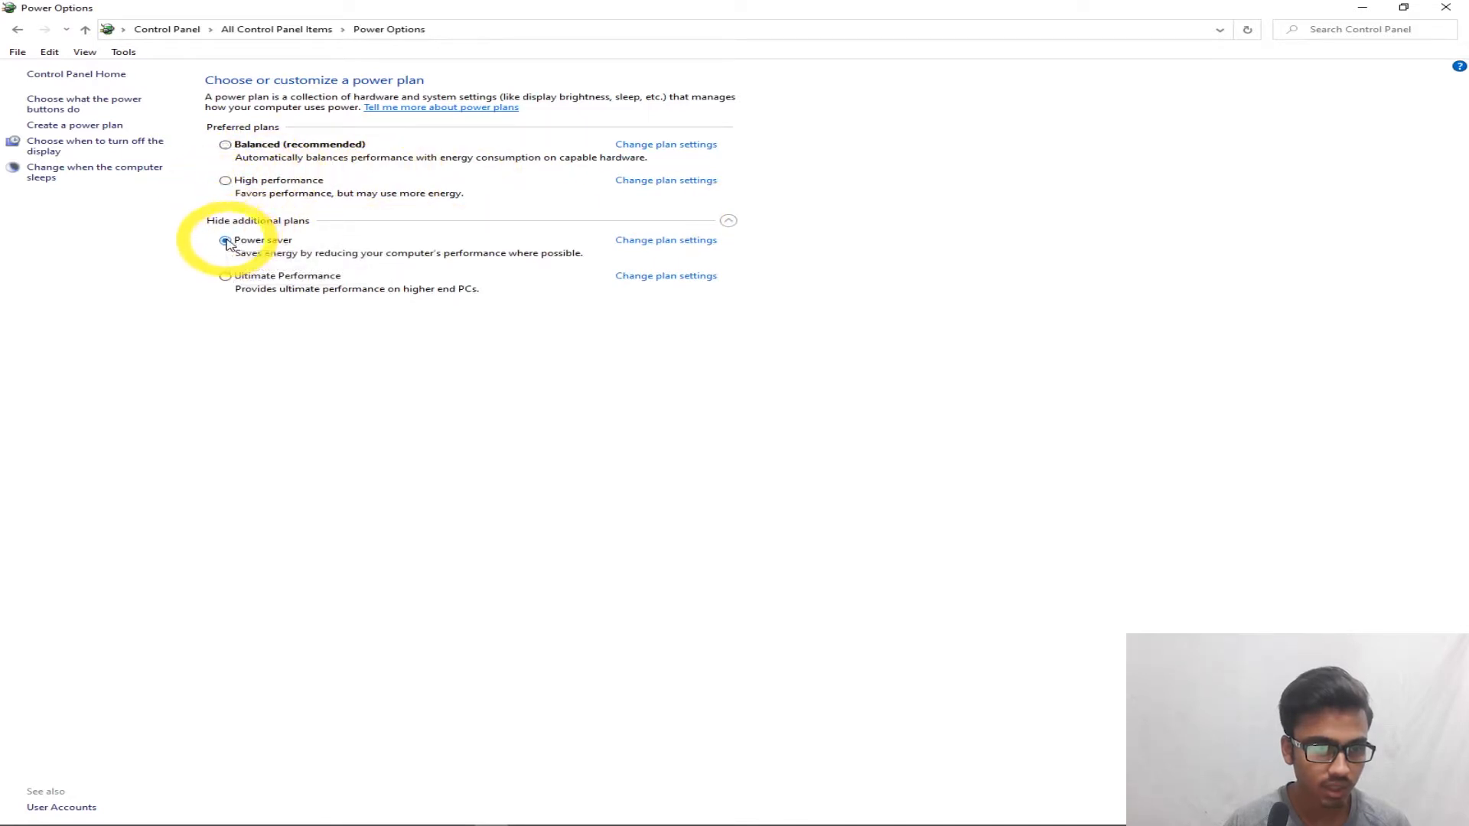
pyautogui.click(725, 223)
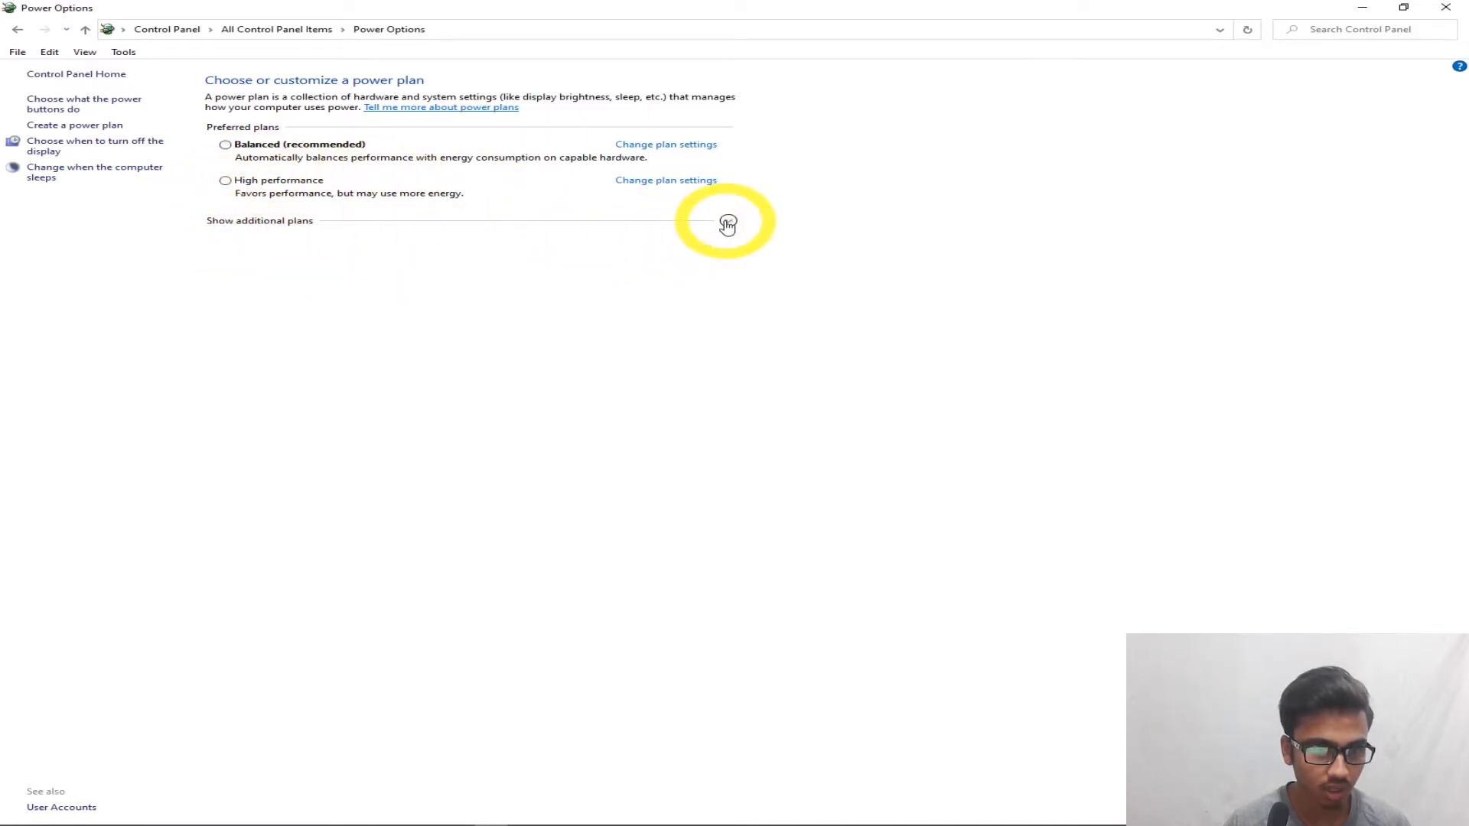
pyautogui.click(716, 223)
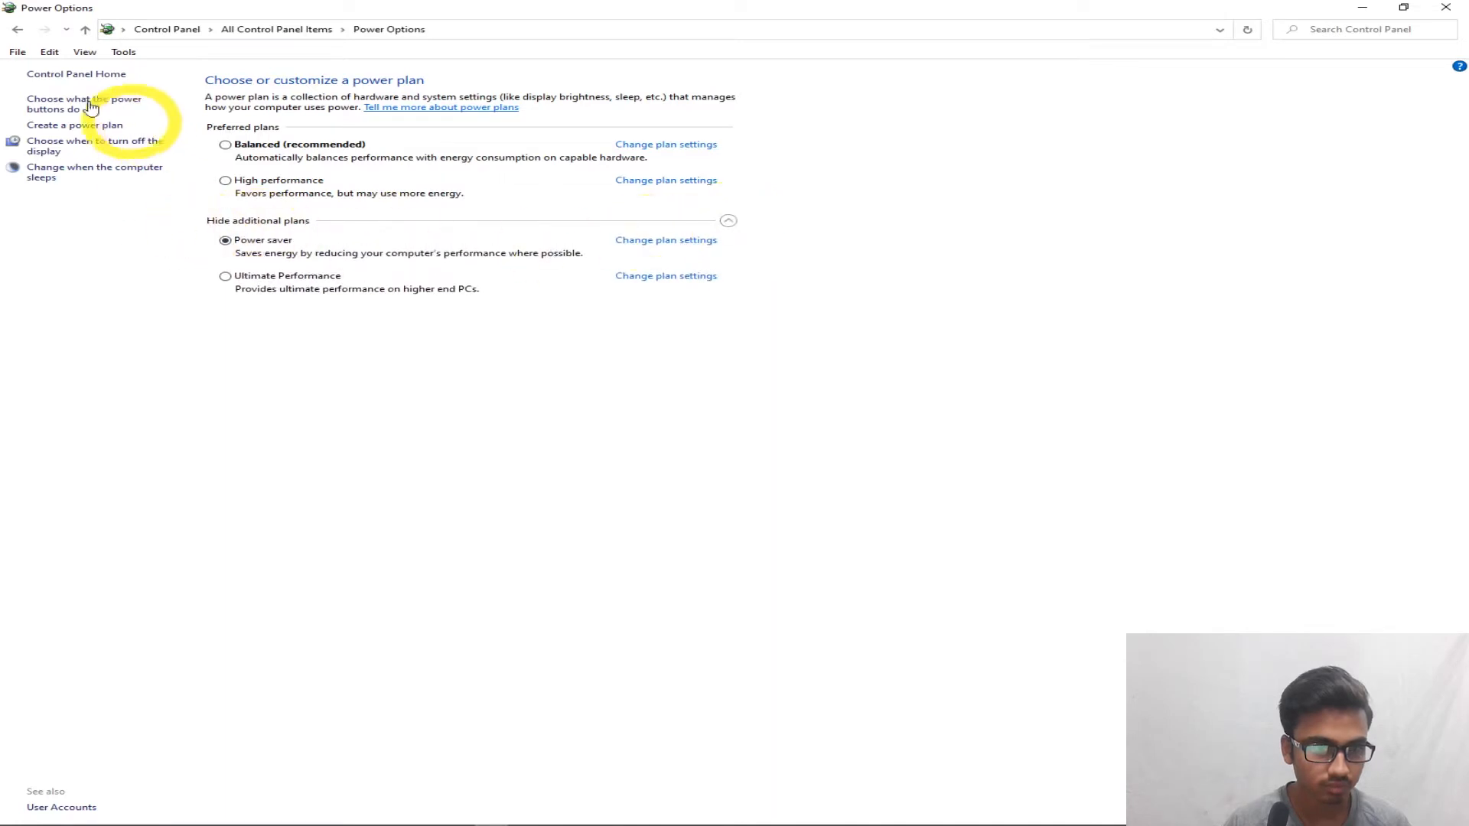
pyautogui.click(18, 32)
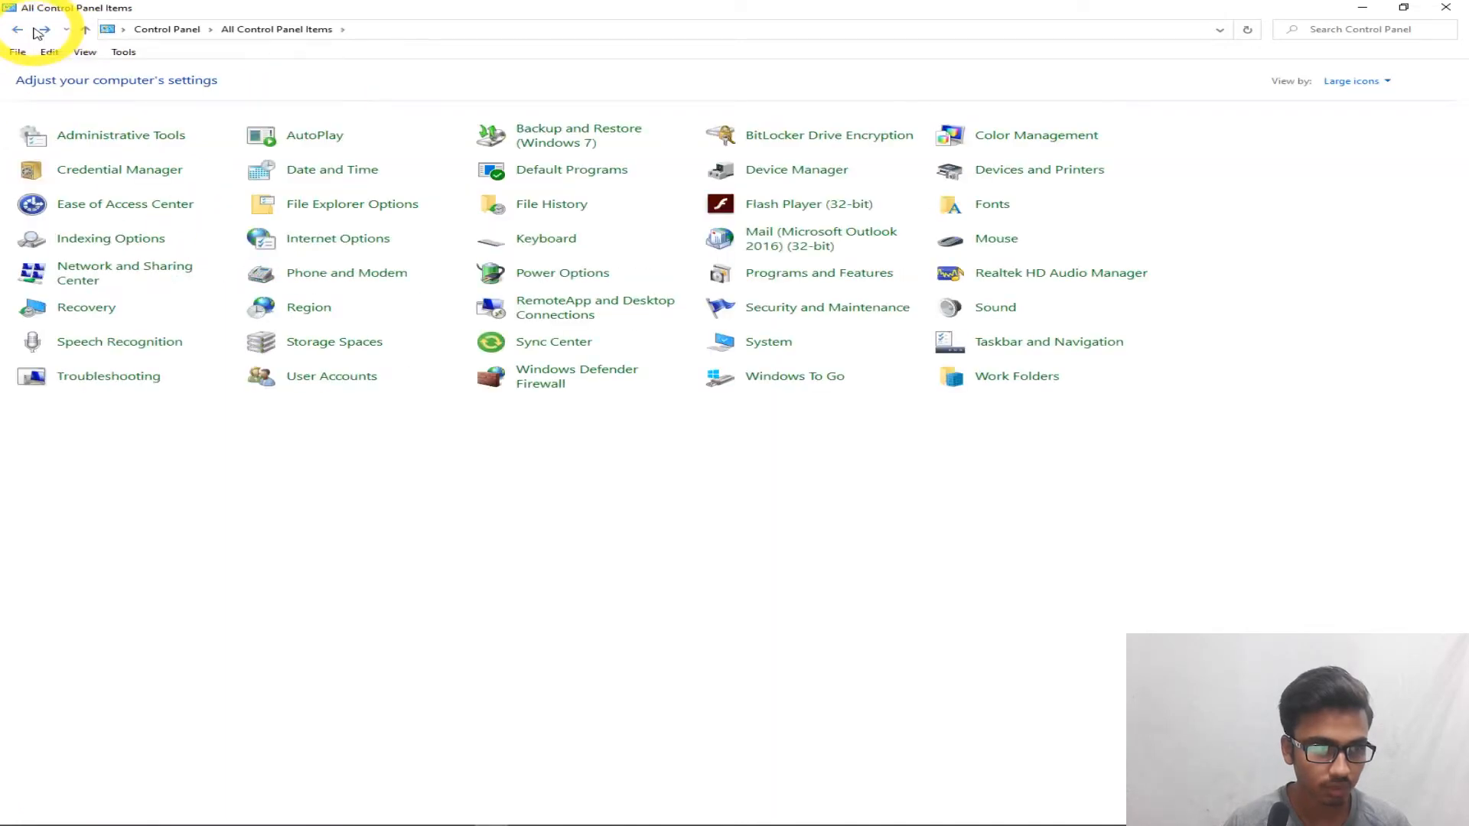
pyautogui.click(40, 31)
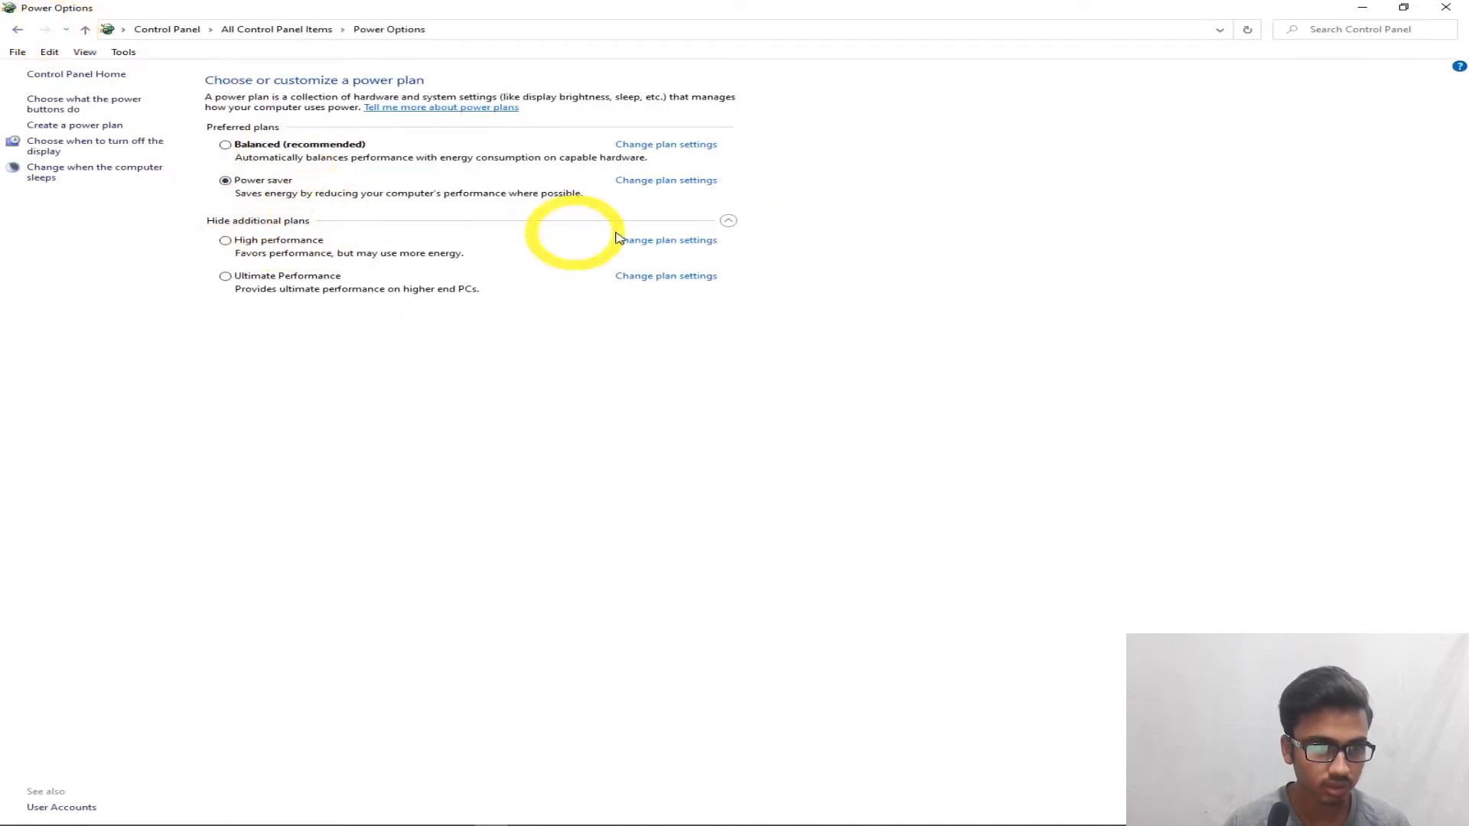
pyautogui.click(731, 222)
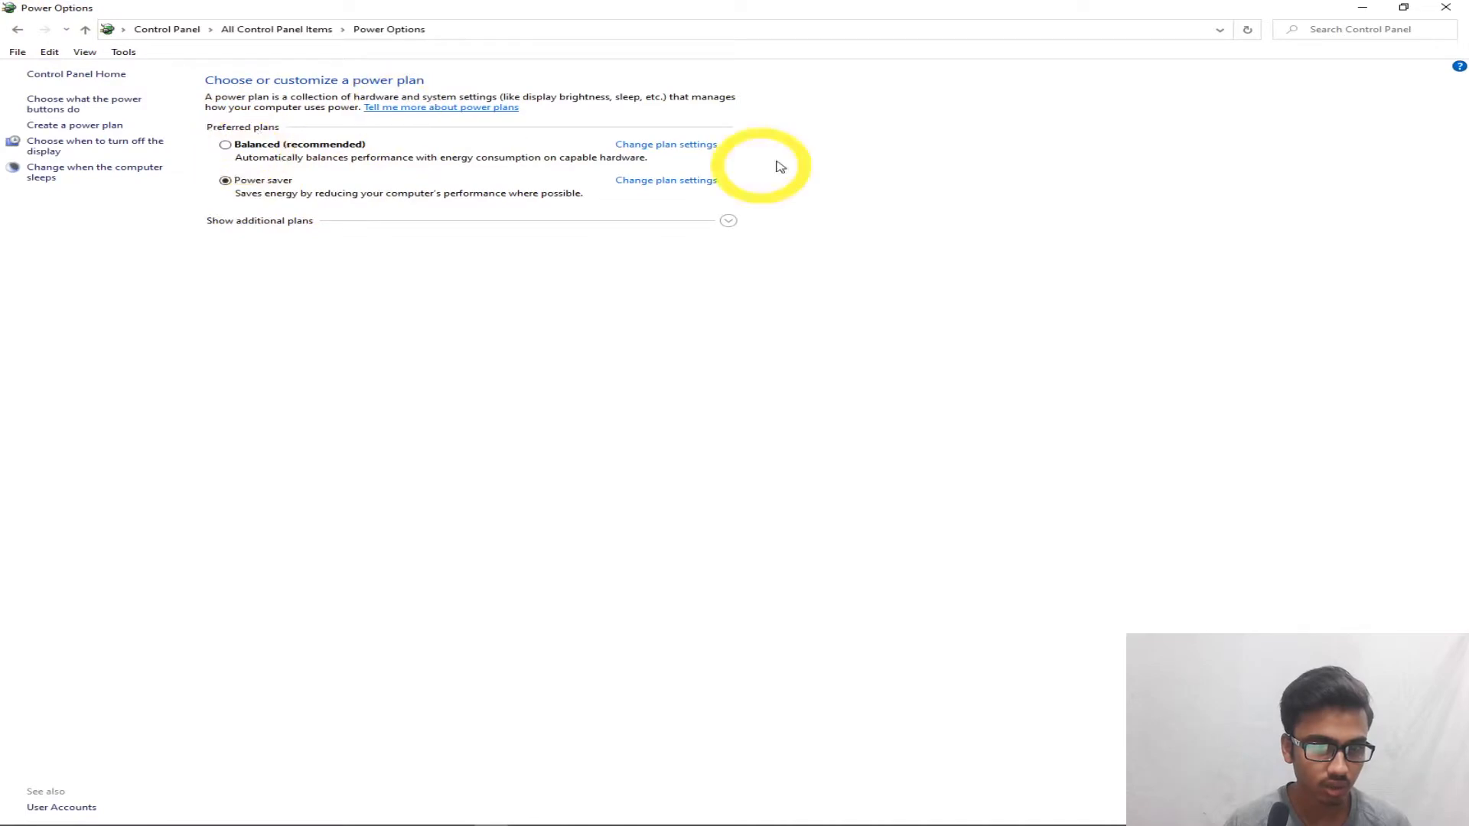
# - Minimize the Power Options window and refresh the desktop
pyautogui.click(1366, 6)
pyautogui.rightClick(463, 262)
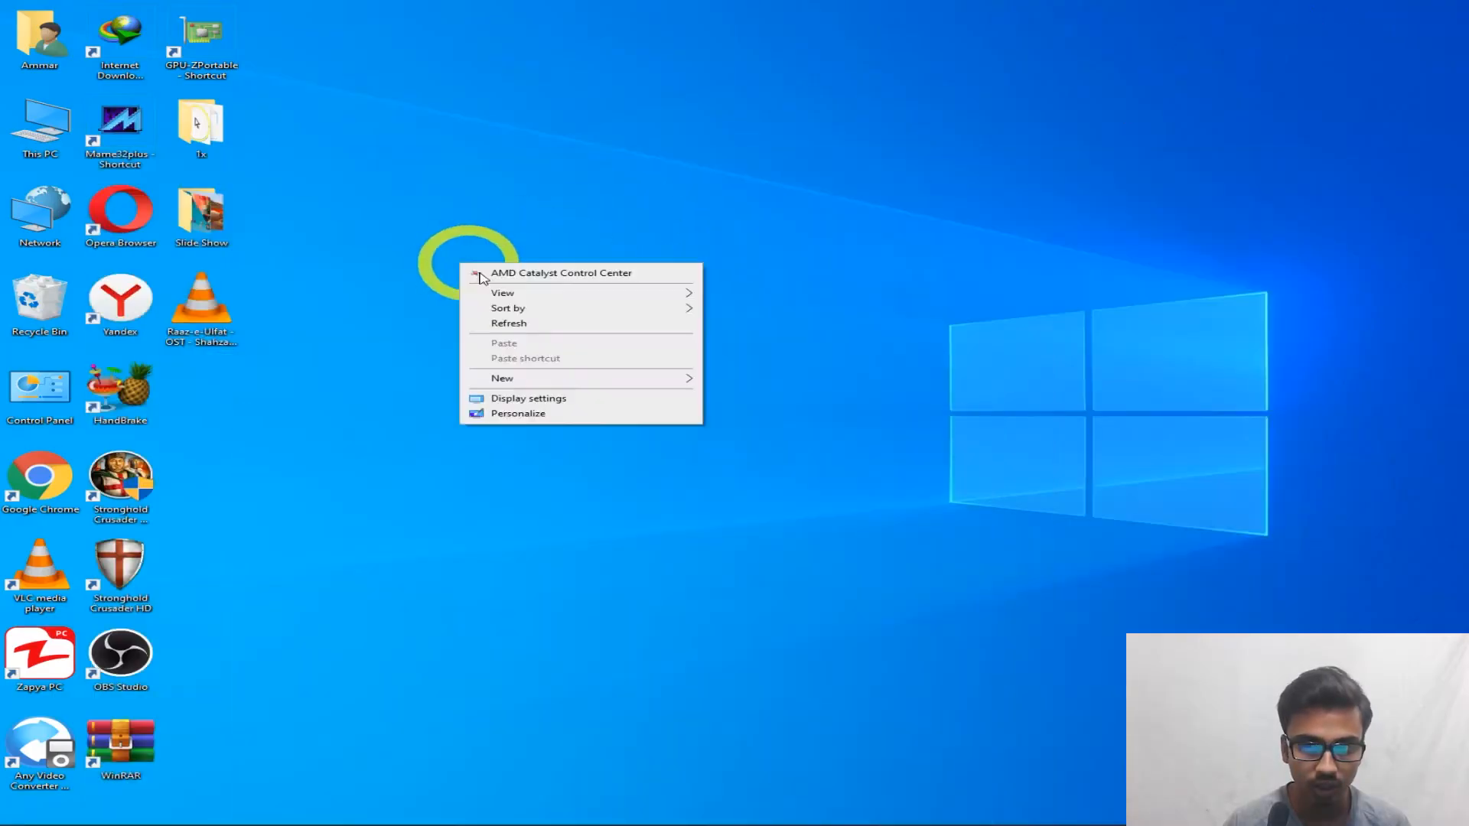
pyautogui.click(509, 321)
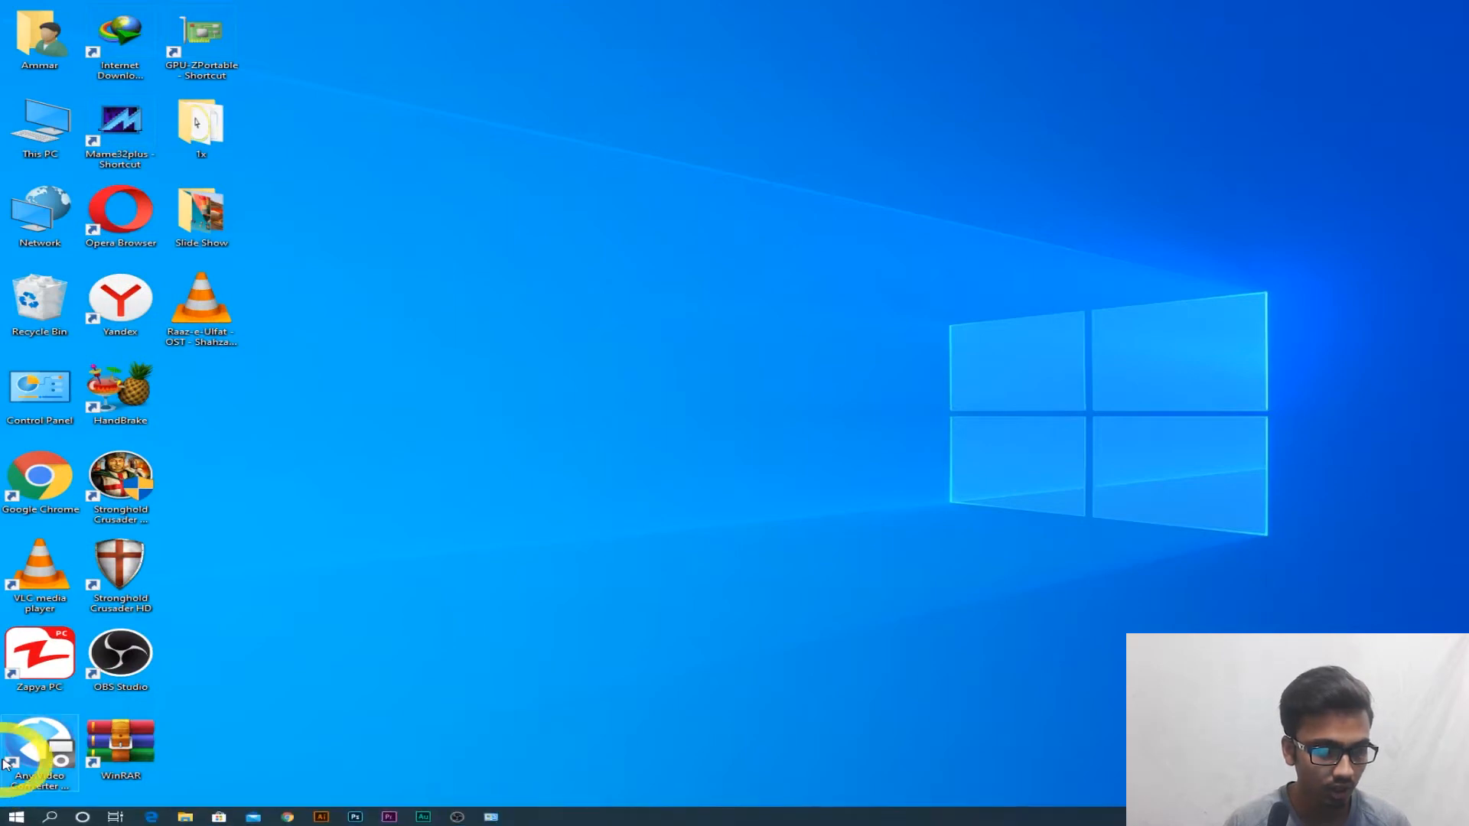
# - Search Windows for "power" and open Power & sleep settings
pyautogui.moveTo(596, 823)
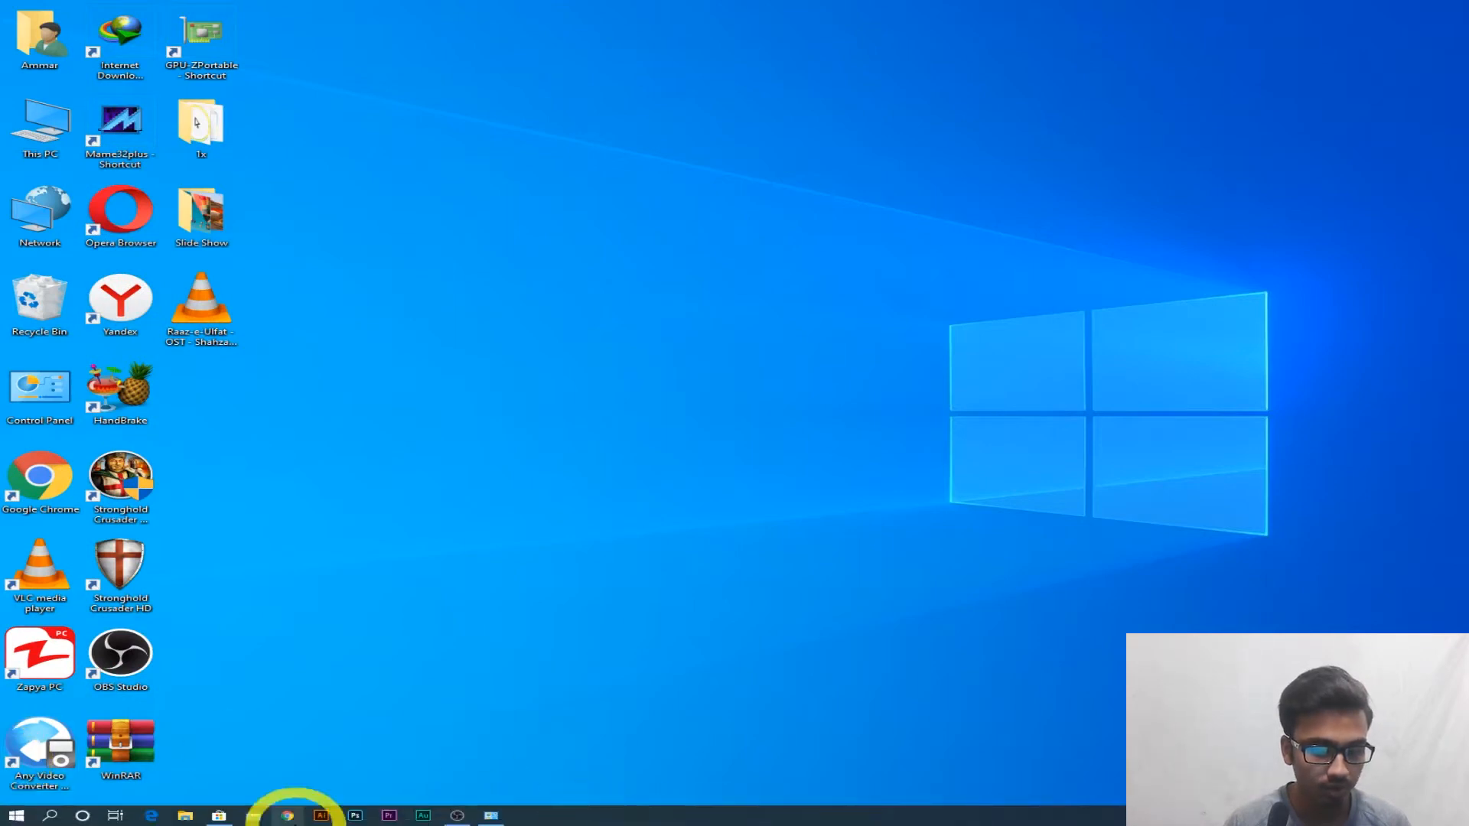
pyautogui.click(50, 816)
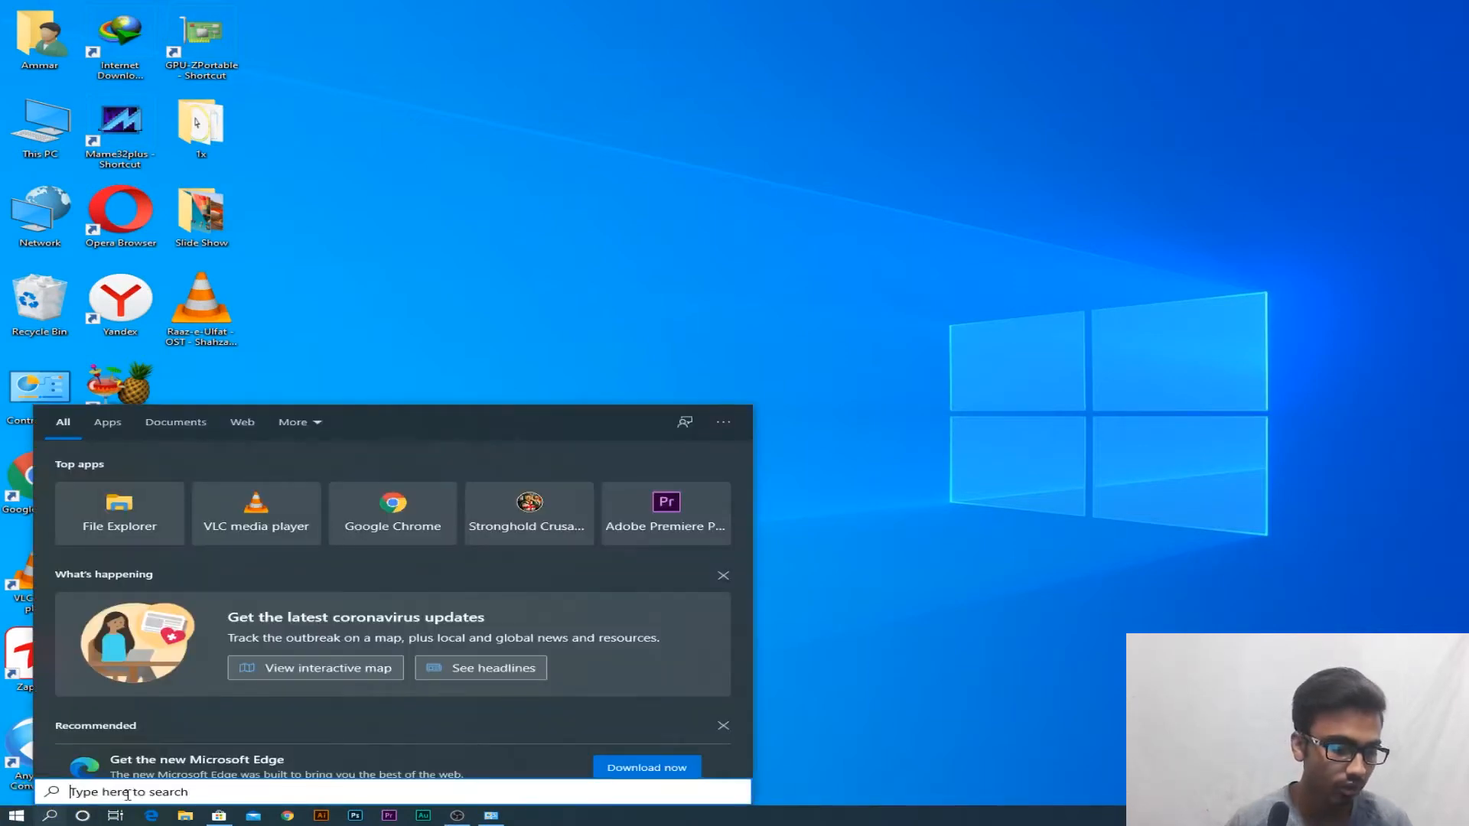
pyautogui.write('power')
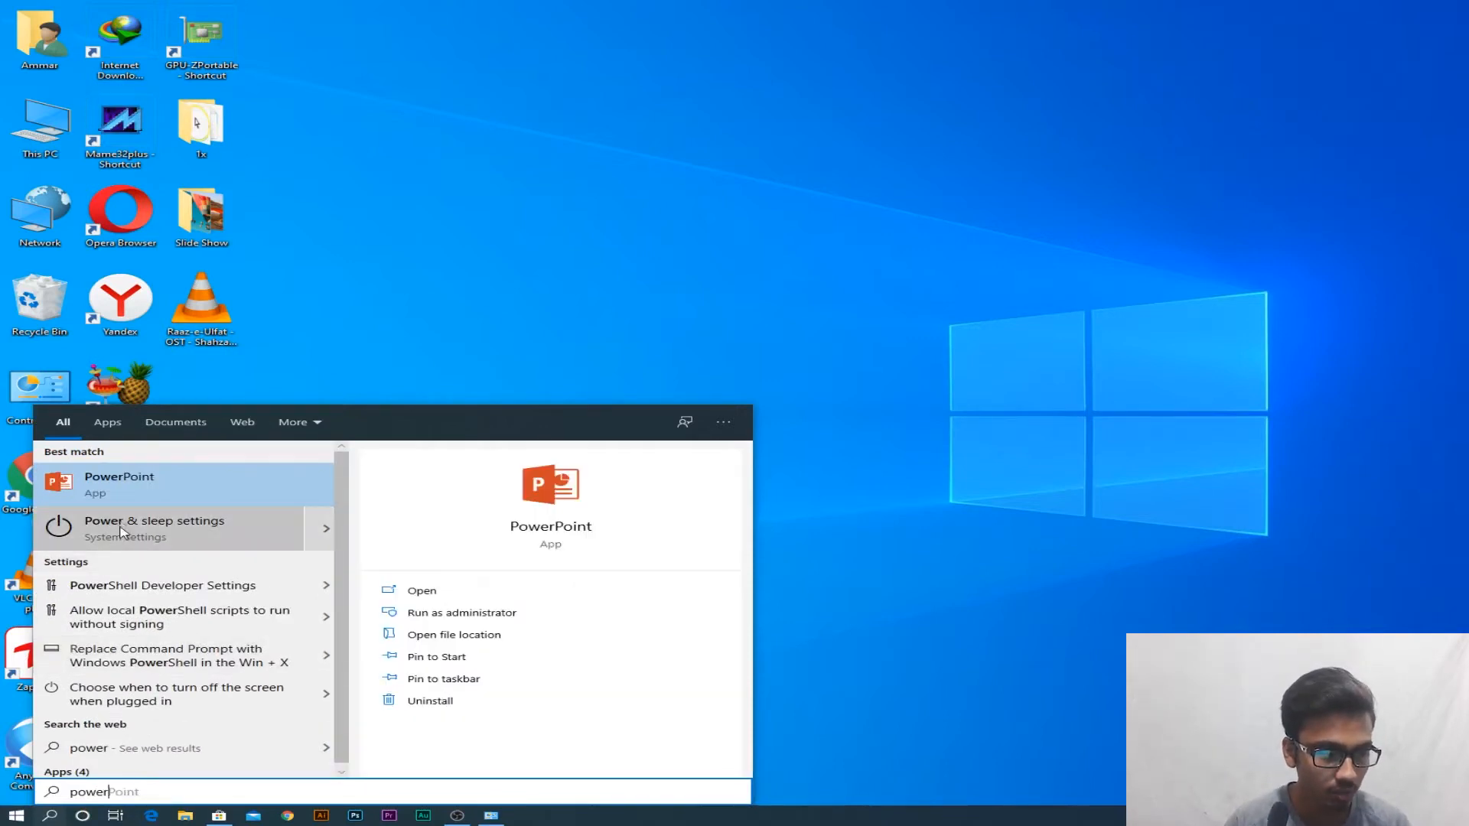
pyautogui.click(165, 538)
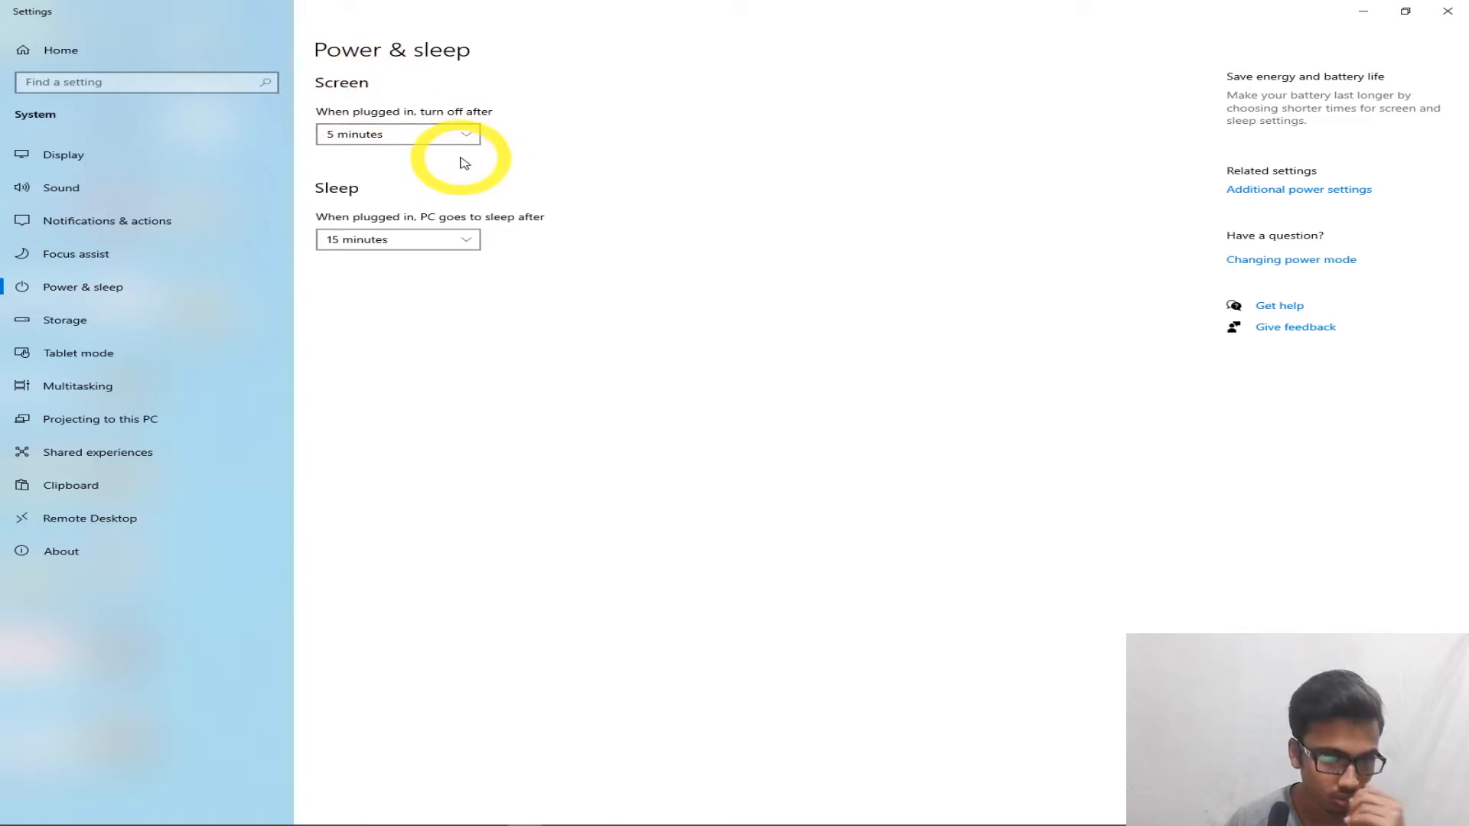
pyautogui.click(411, 138)
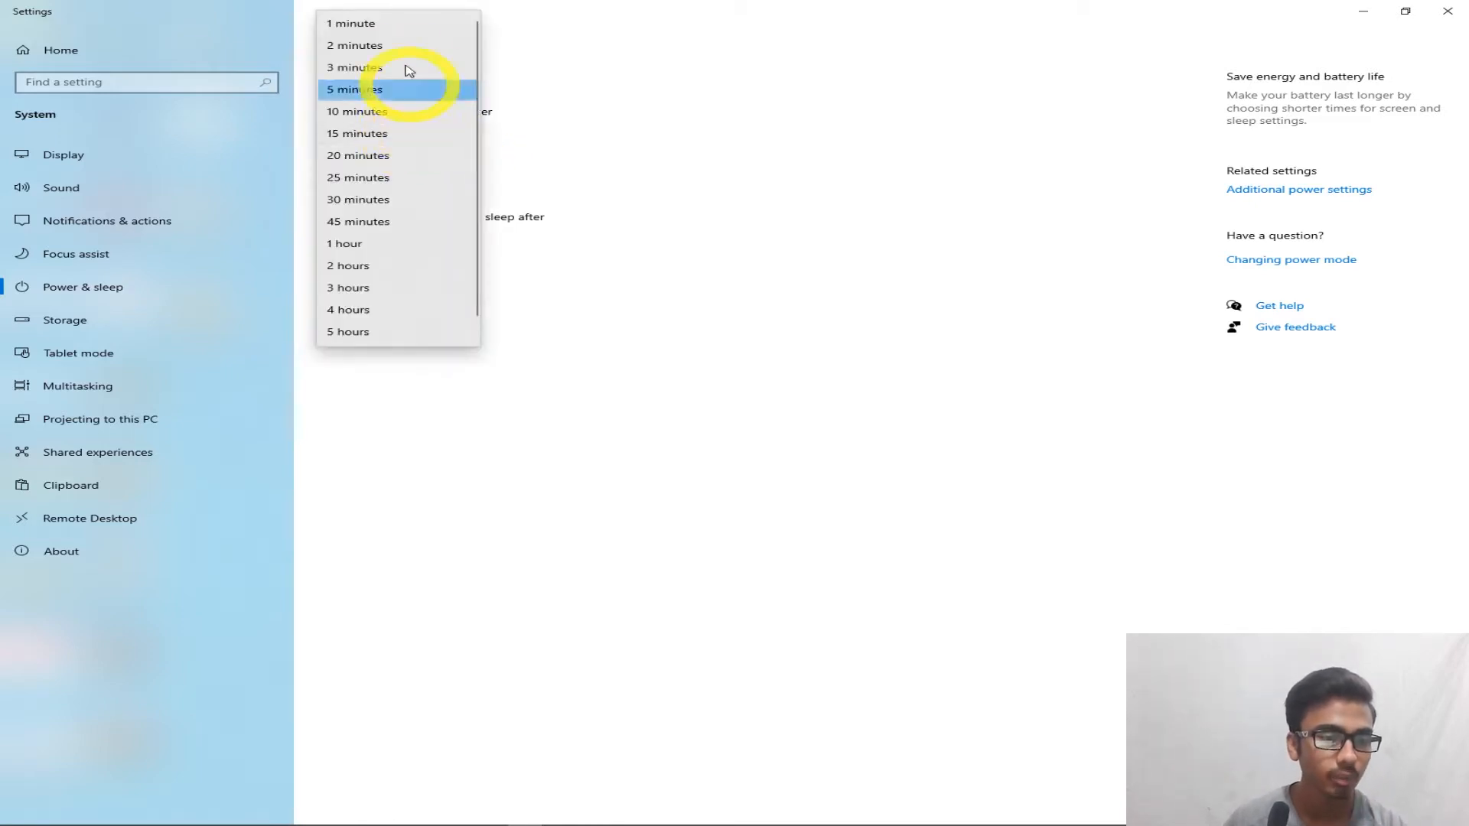
pyautogui.click(394, 25)
pyautogui.click(367, 138)
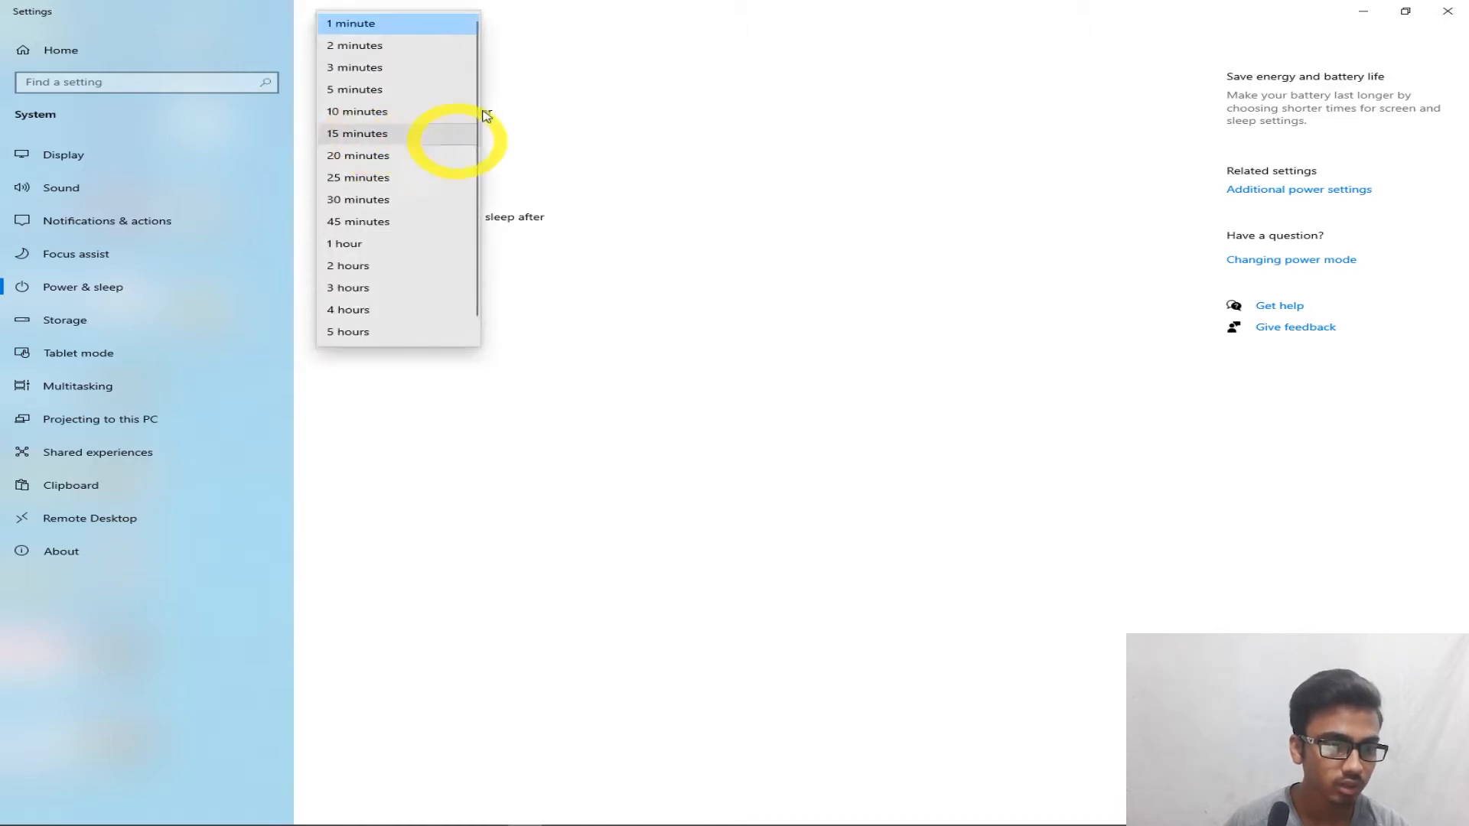
pyautogui.click(361, 91)
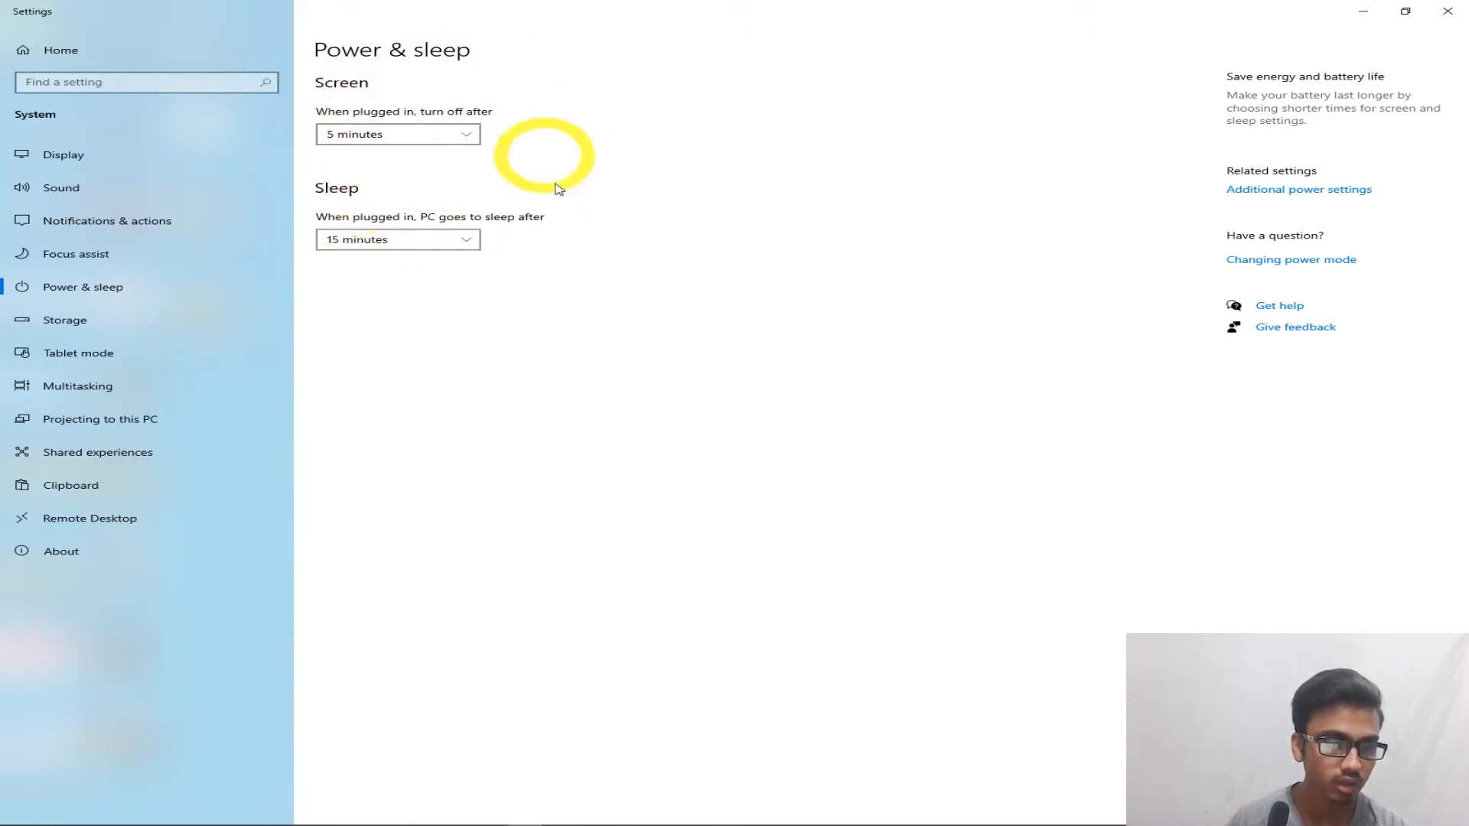
# - Set the plugged-in screen turn-off time to 1 minute and the plugged-in sleep time to Never
pyautogui.click(354, 134)
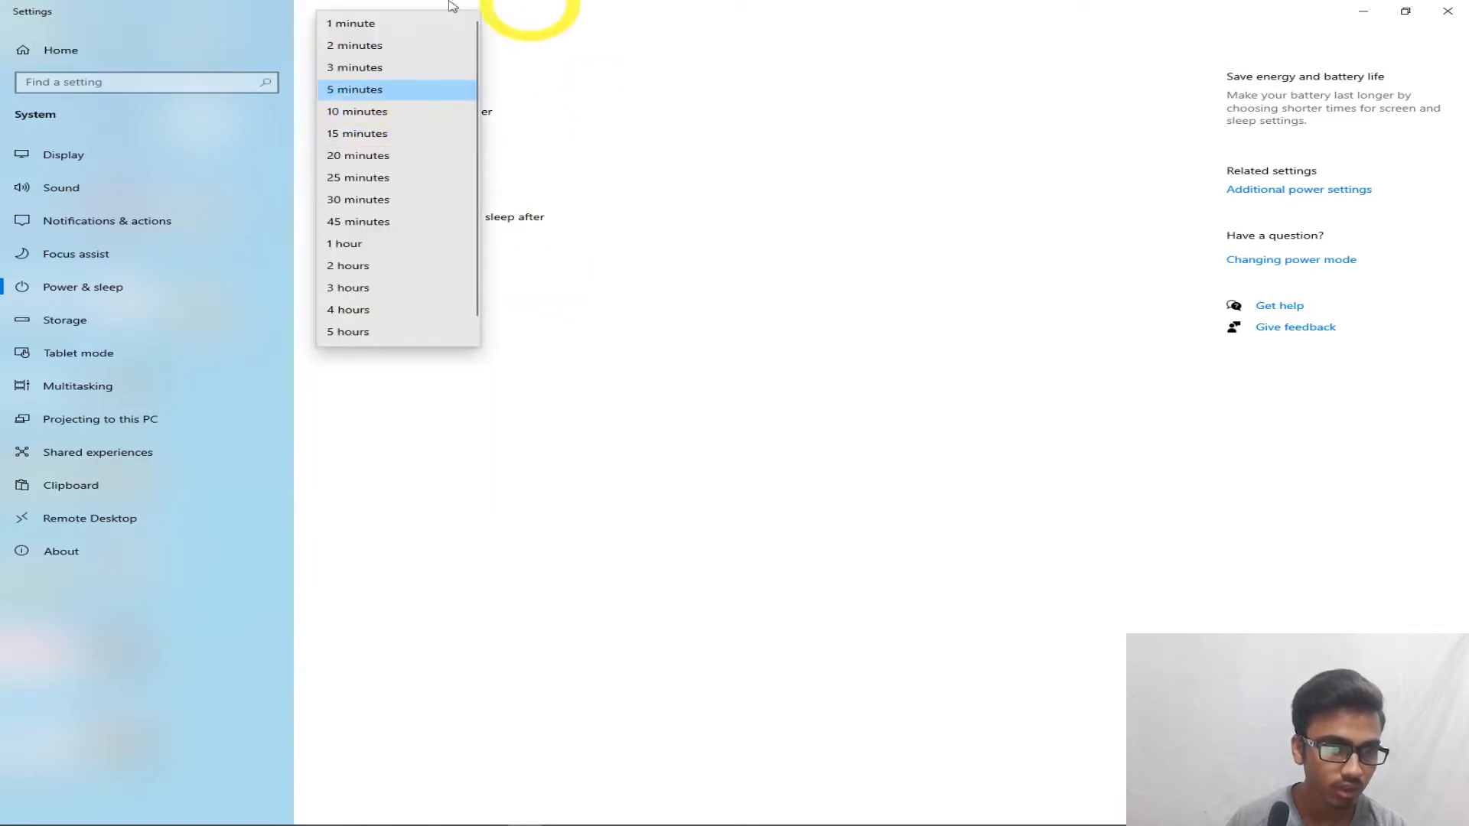
pyautogui.click(351, 24)
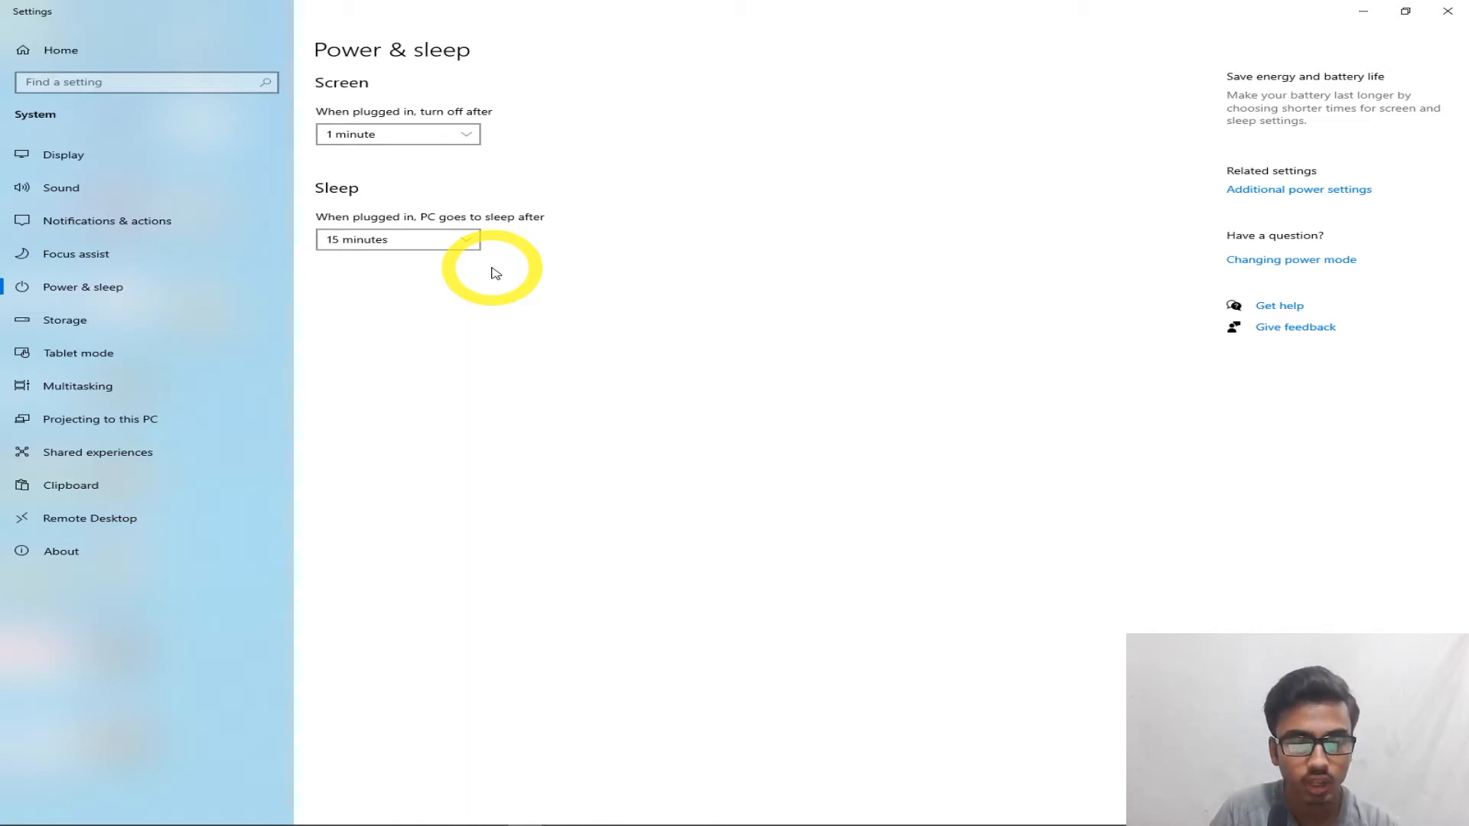
pyautogui.click(452, 239)
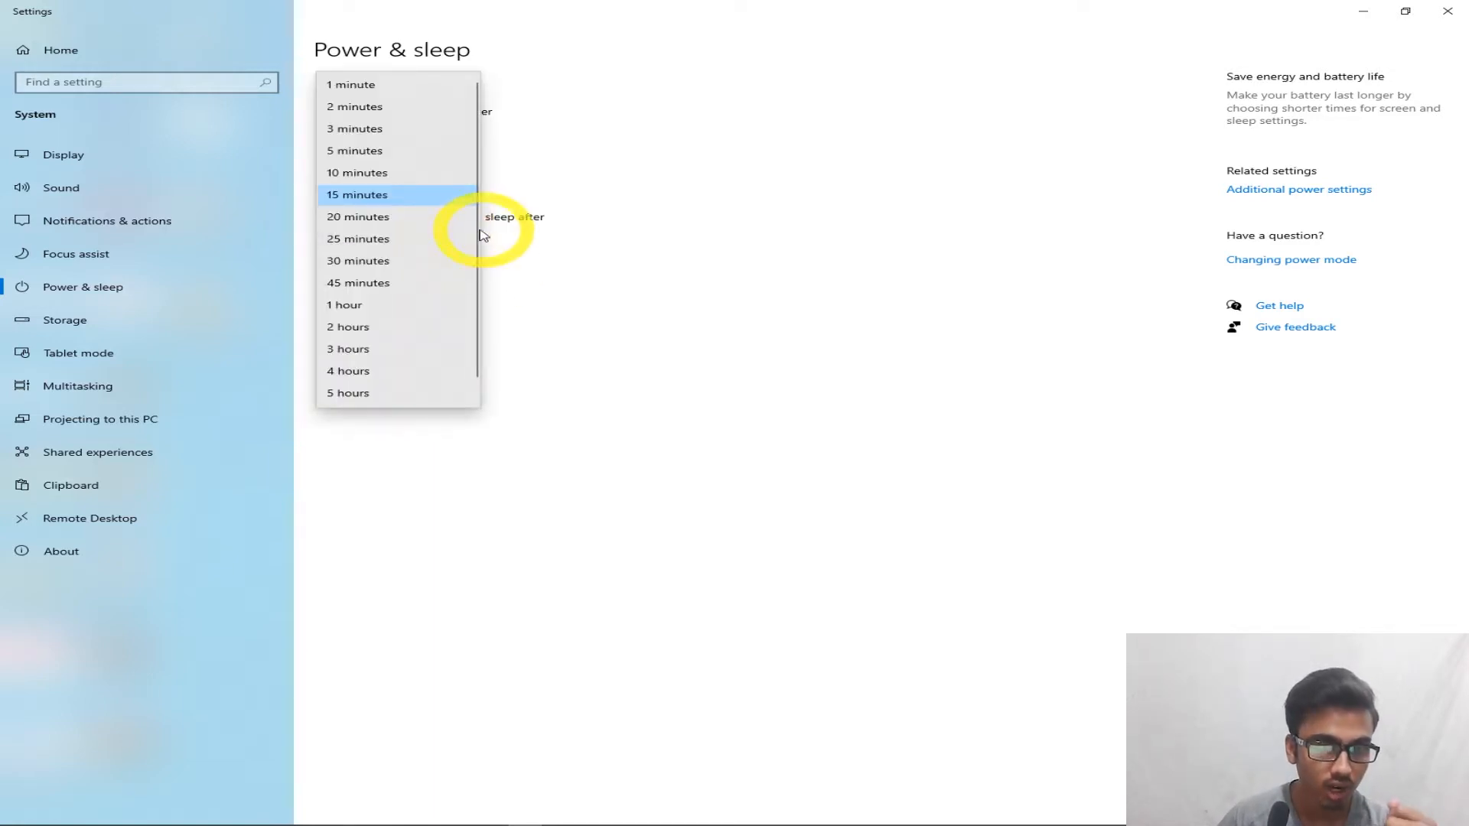
pyautogui.scroll(-1, 475, 260)
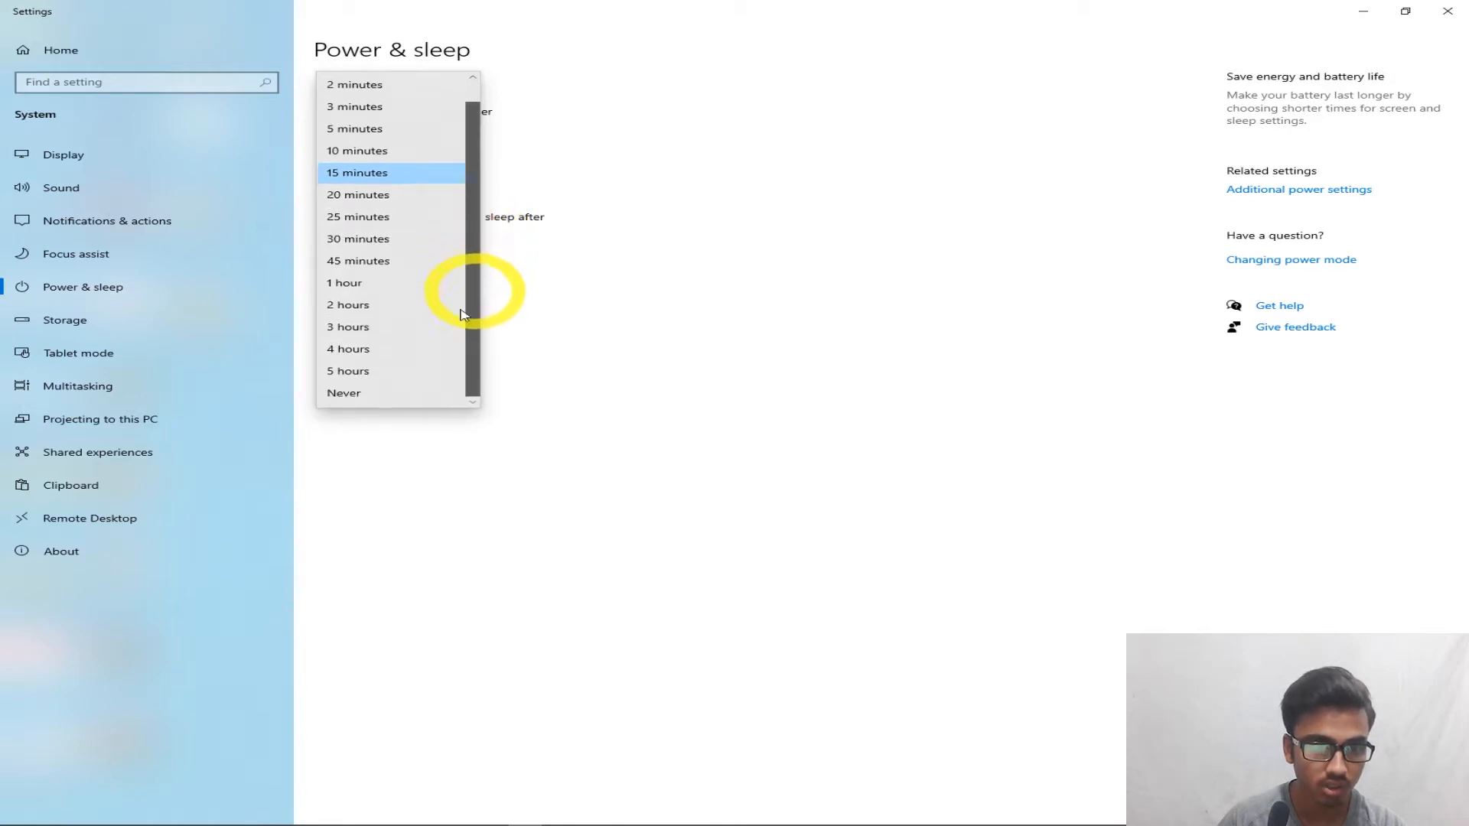
pyautogui.click(346, 395)
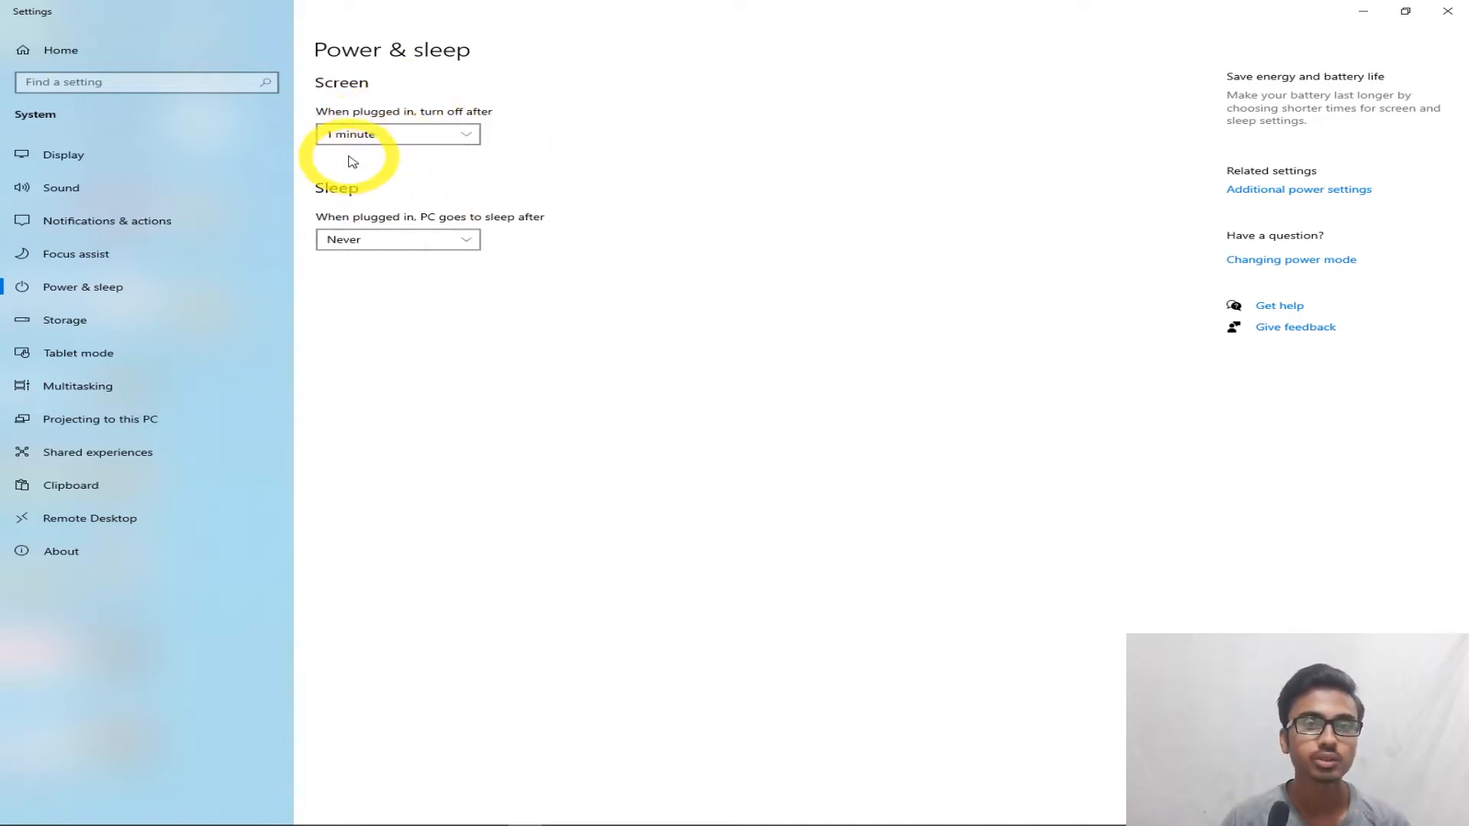
pyautogui.click(339, 240)
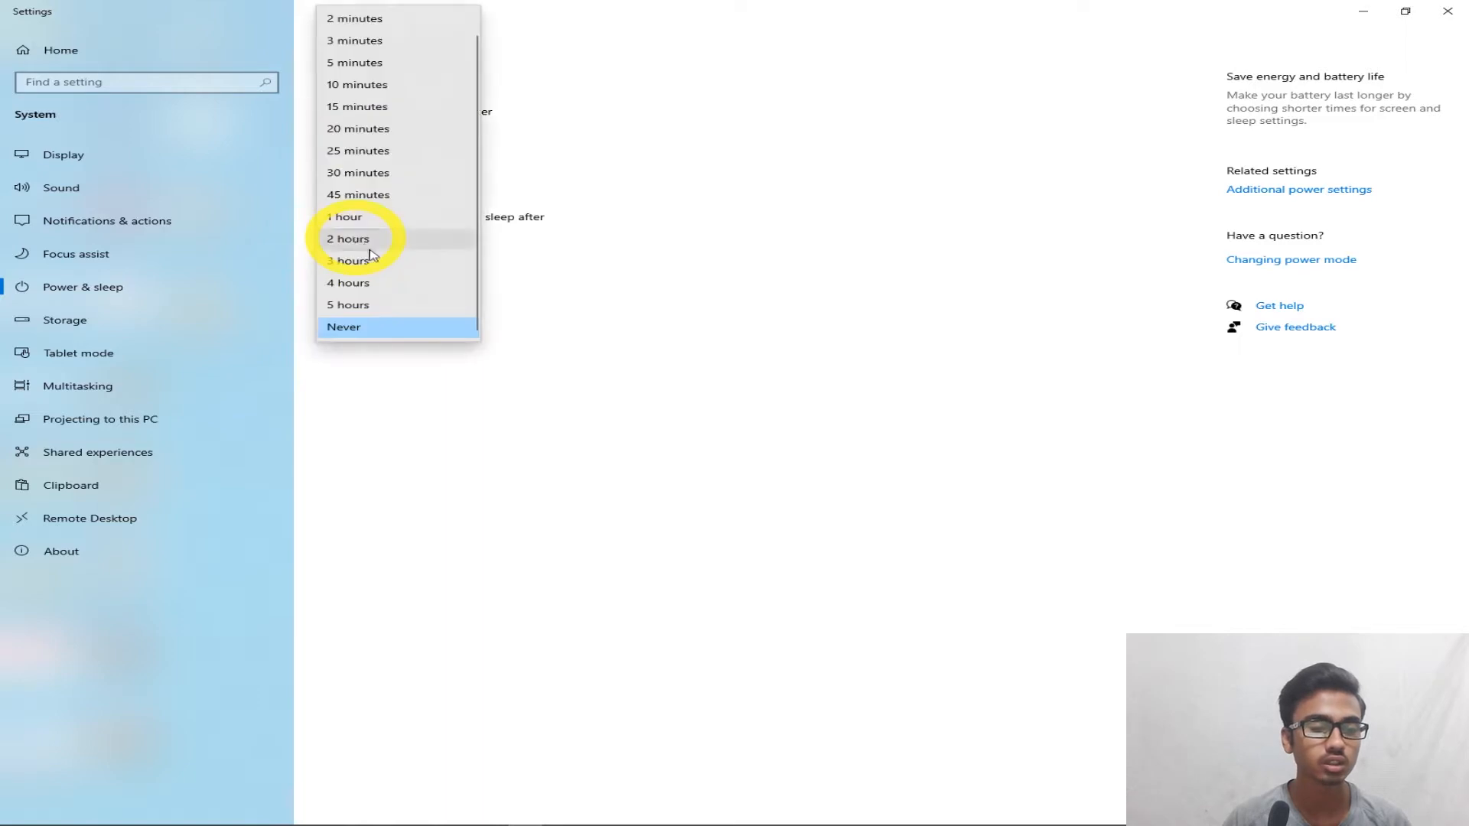
pyautogui.click(376, 327)
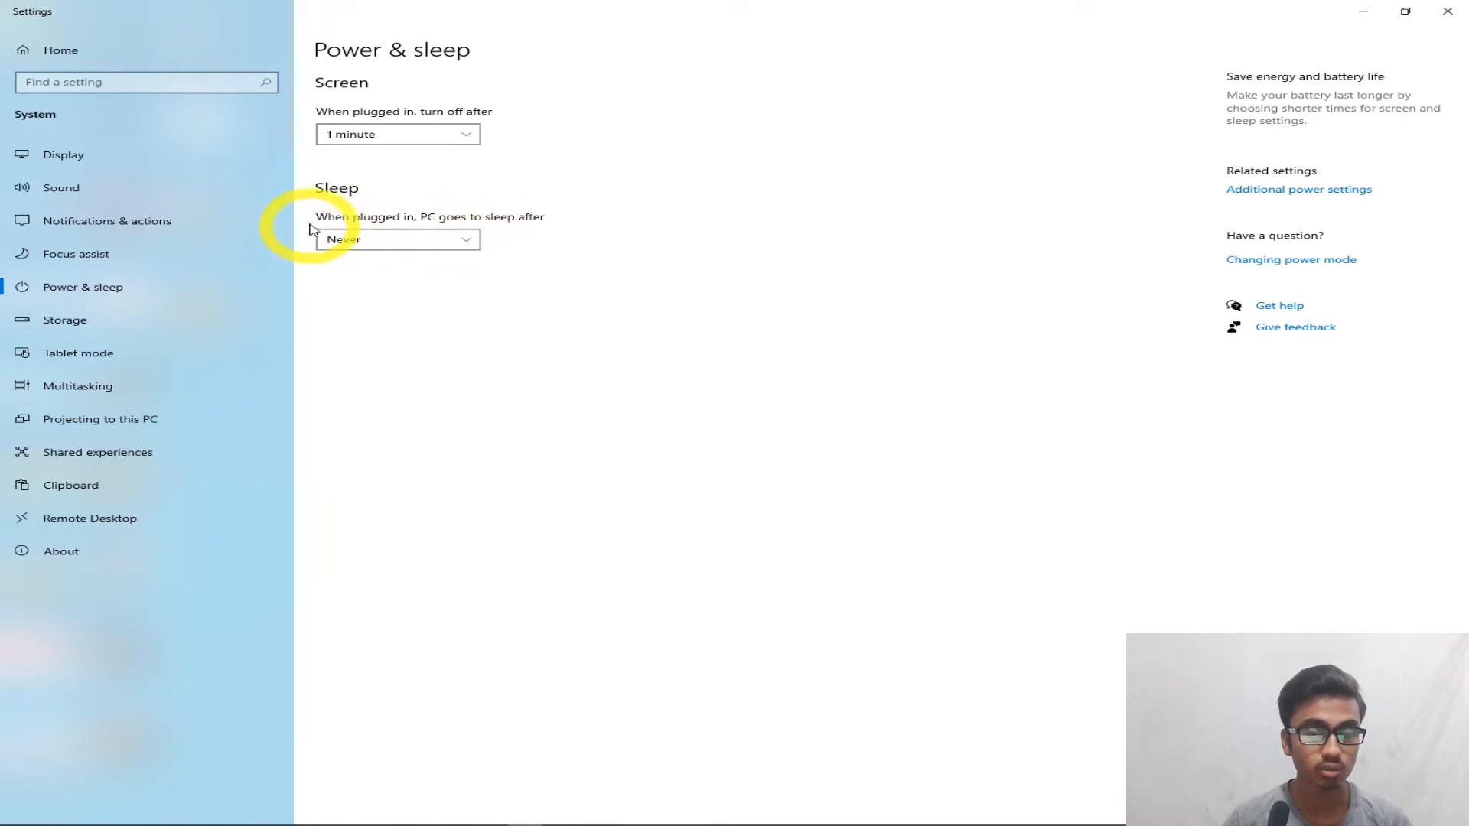
pyautogui.click(466, 240)
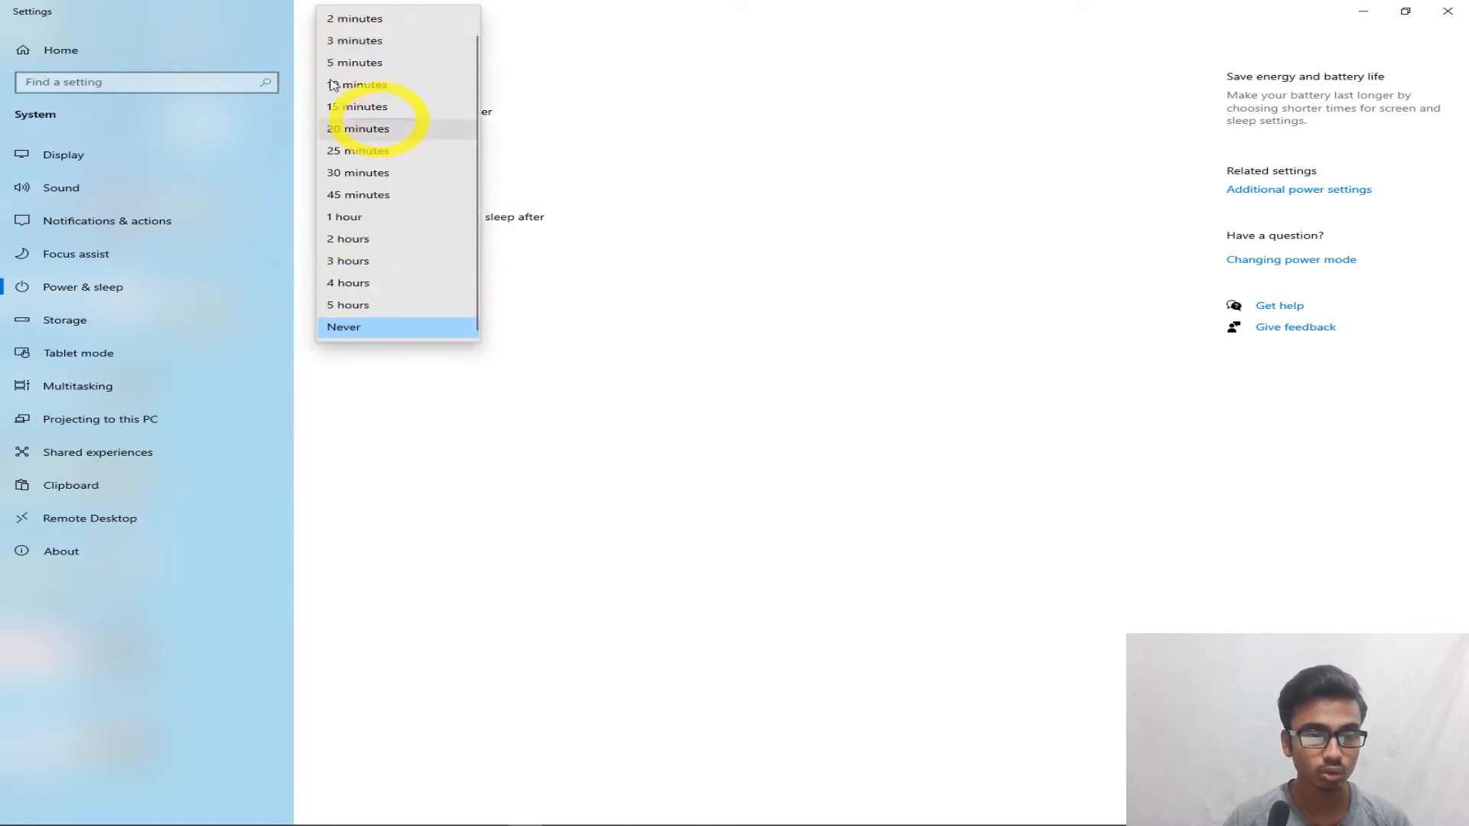
pyautogui.click(666, 295)
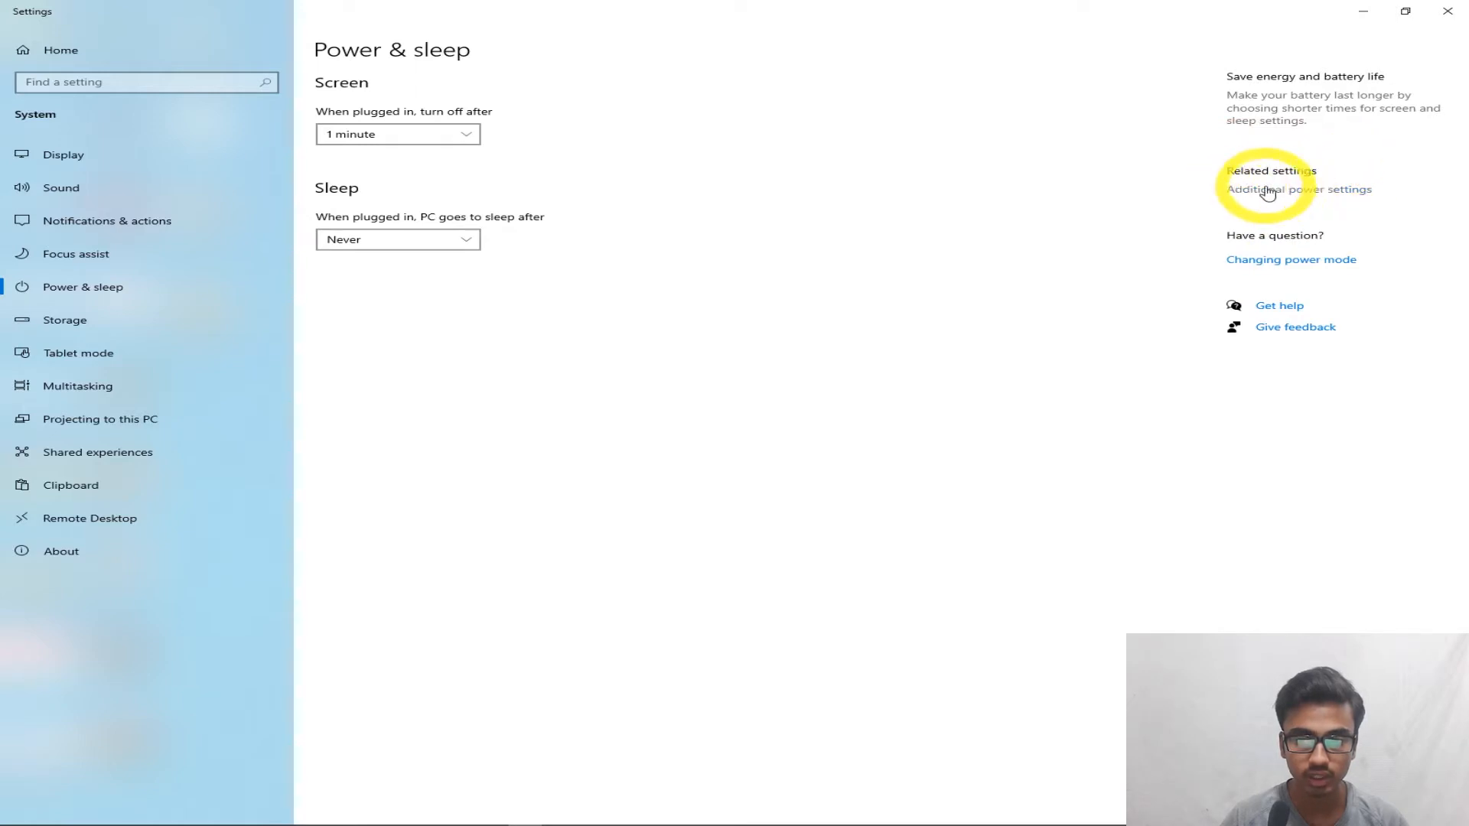
# - Open the additional power settings, then reach Power Options again through the Control Panel home in Large icons view
pyautogui.click(1300, 196)
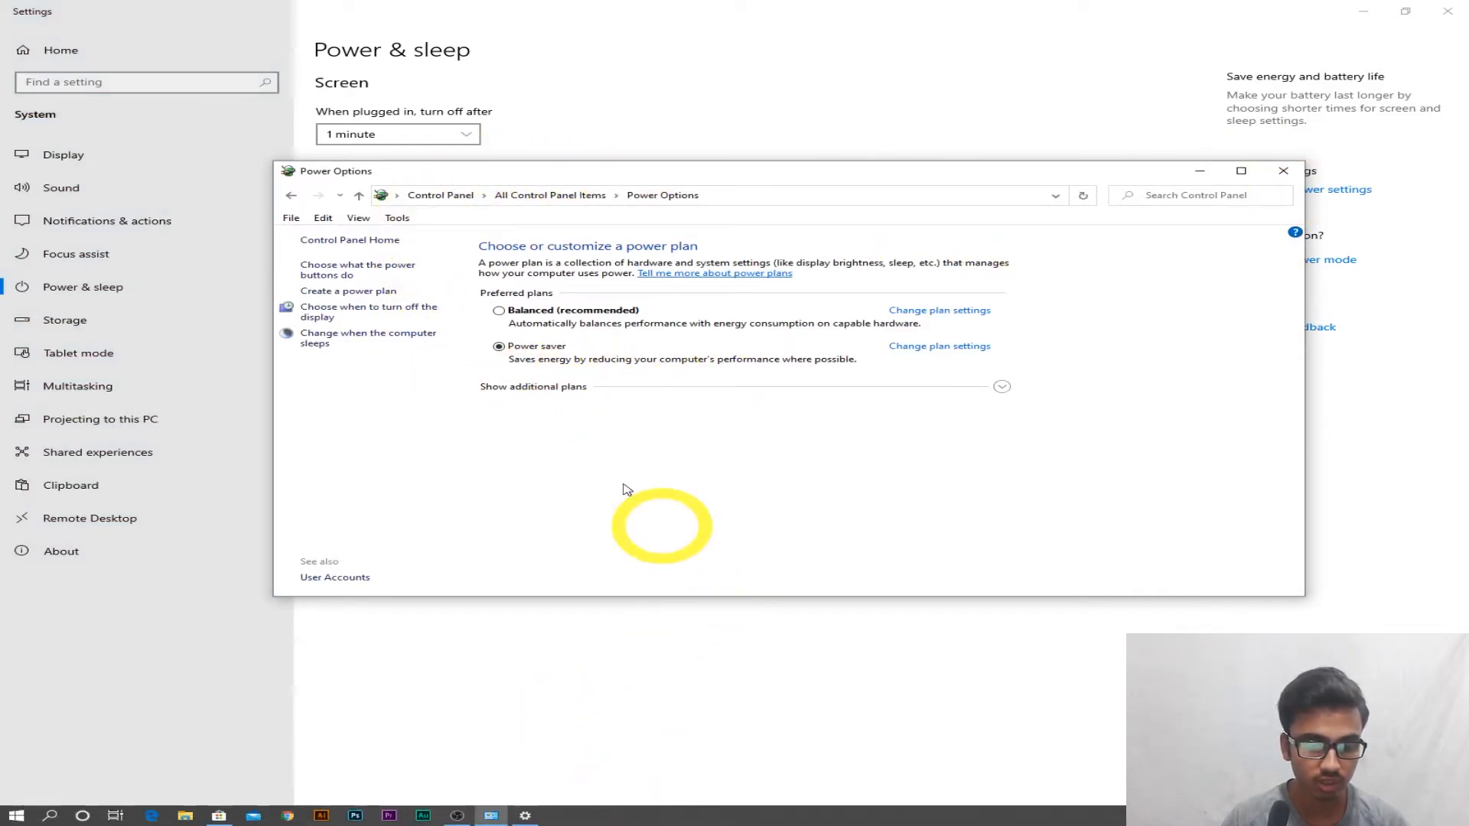
pyautogui.click(440, 196)
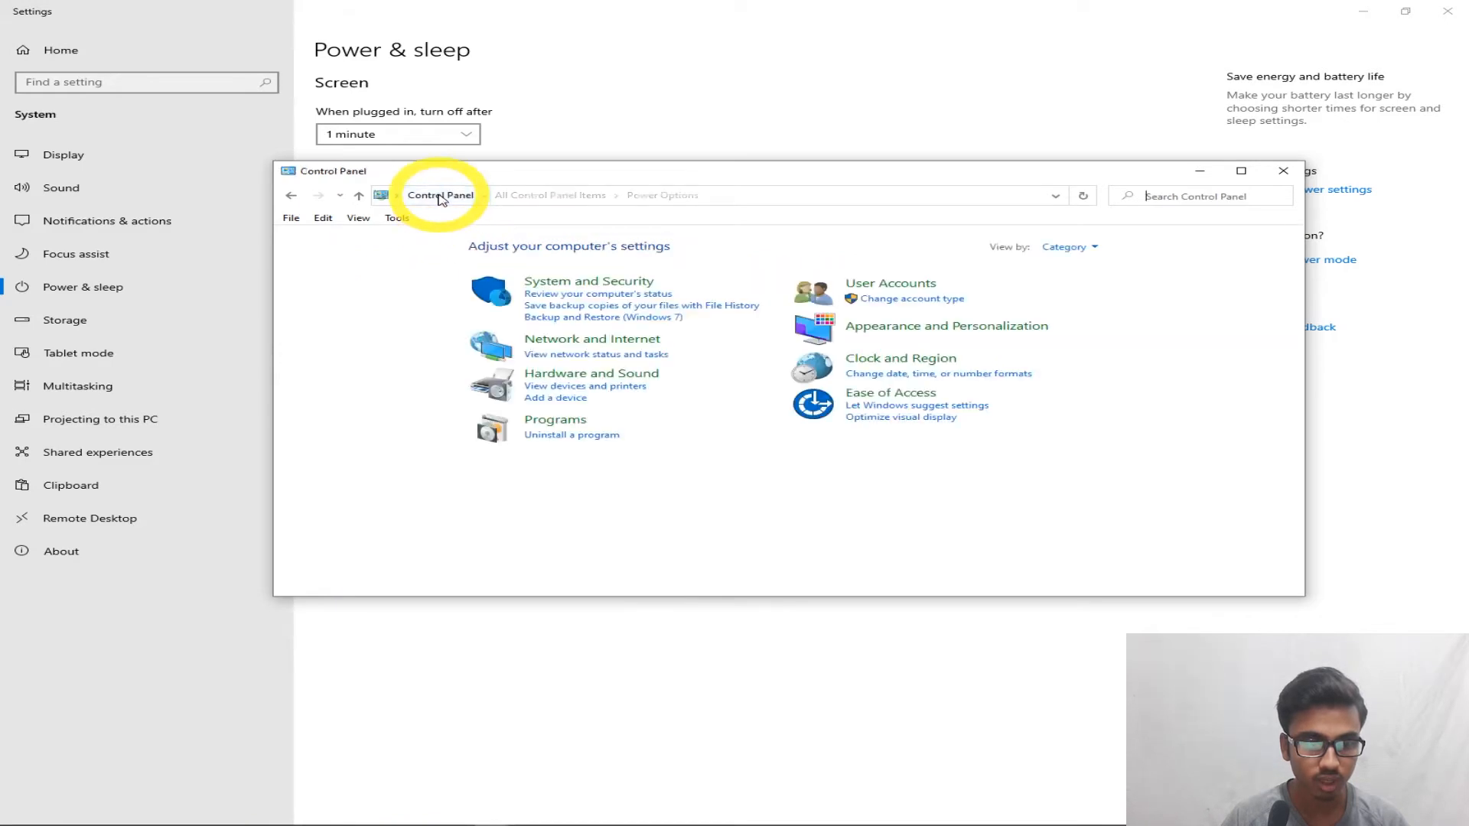
pyautogui.click(1079, 246)
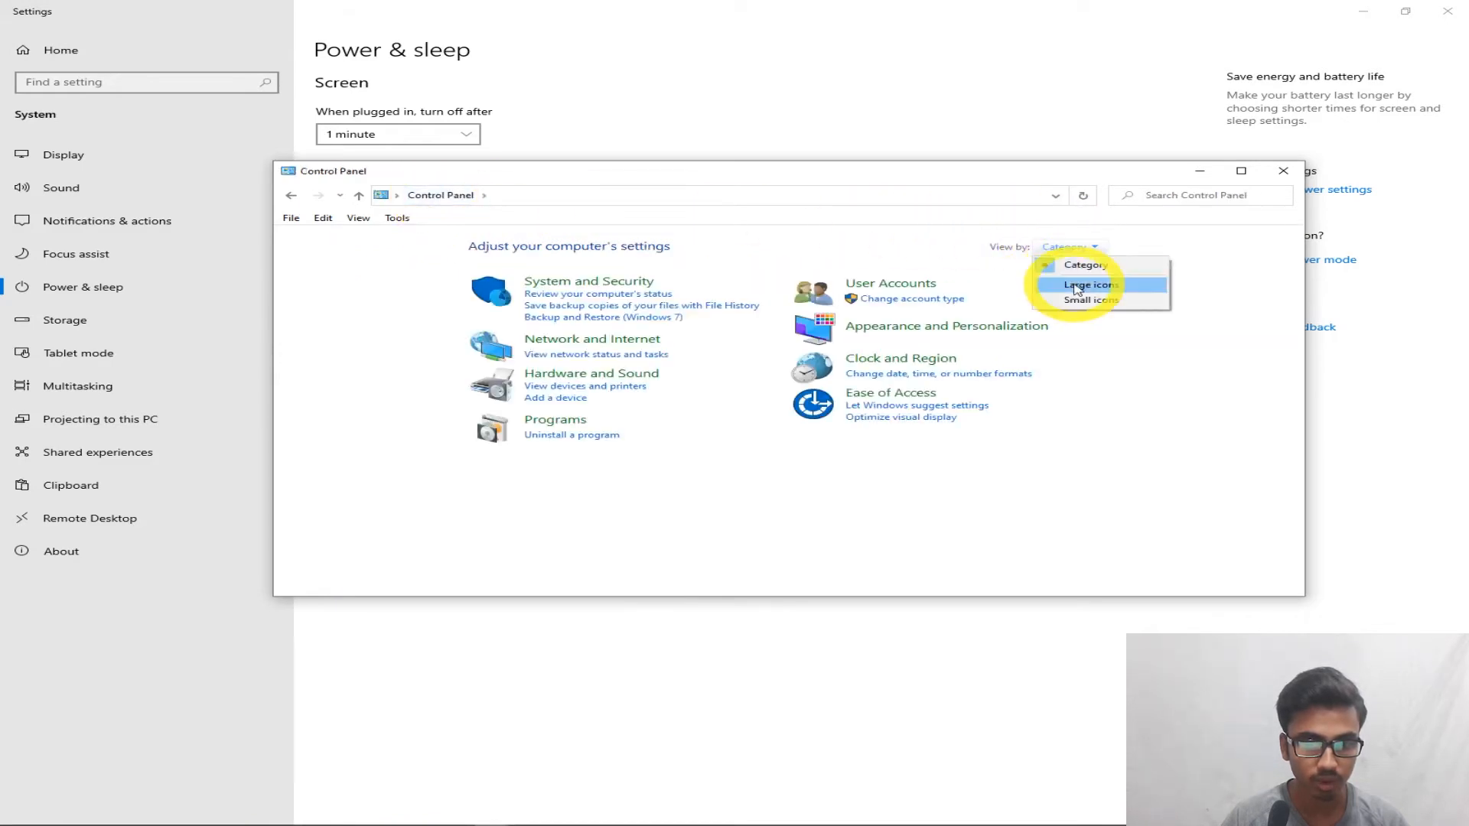
pyautogui.click(1076, 284)
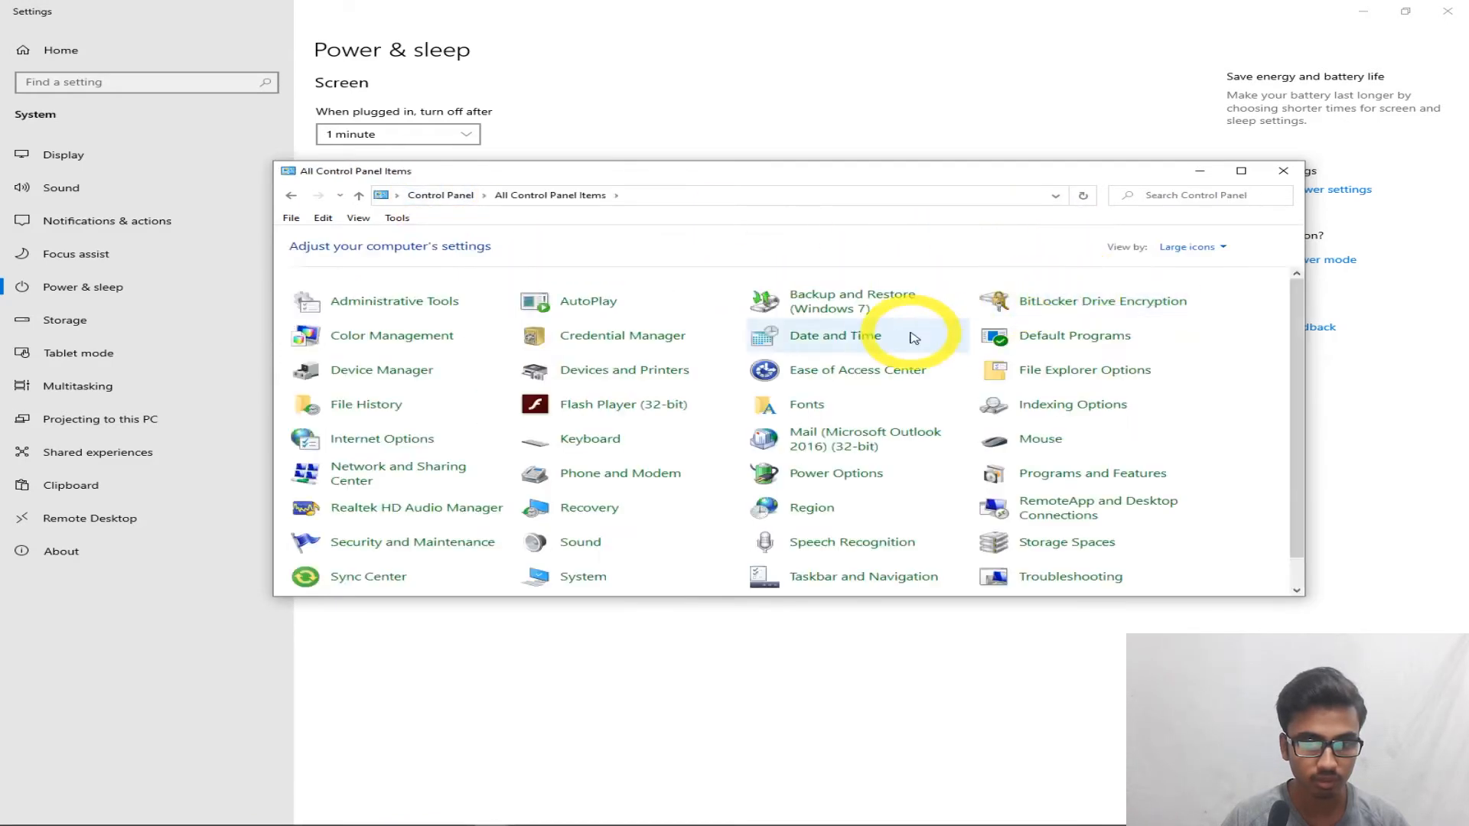
pyautogui.click(853, 476)
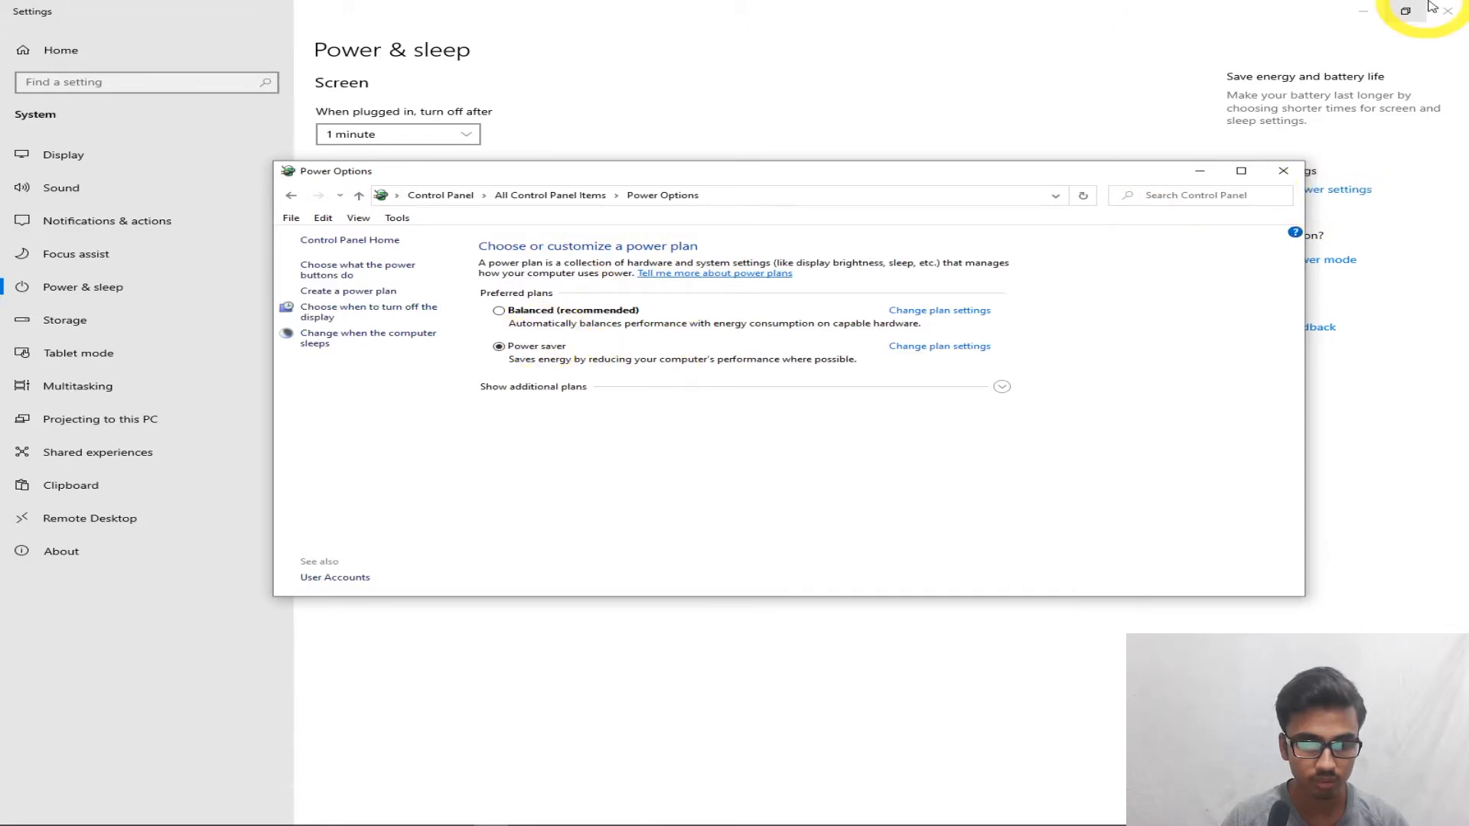
# - Minimize the Settings window, move the Power Options window higher on the desktop, and select the Balanced (recommended) plan
pyautogui.click(1360, 6)
pyautogui.click(1359, 7)
pyautogui.moveTo(737, 164); pyautogui.dragTo(745, 67)
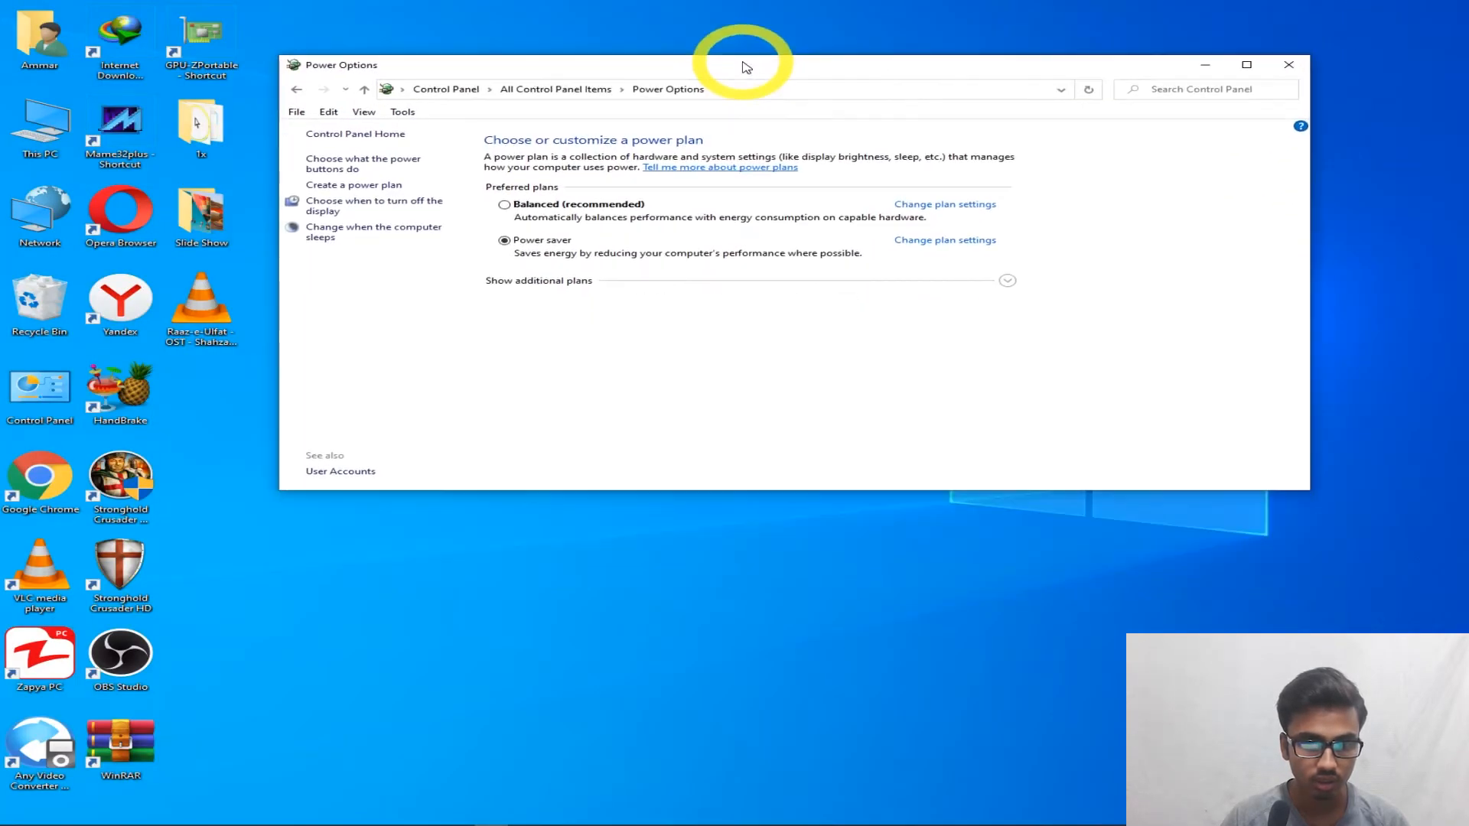
pyautogui.click(505, 205)
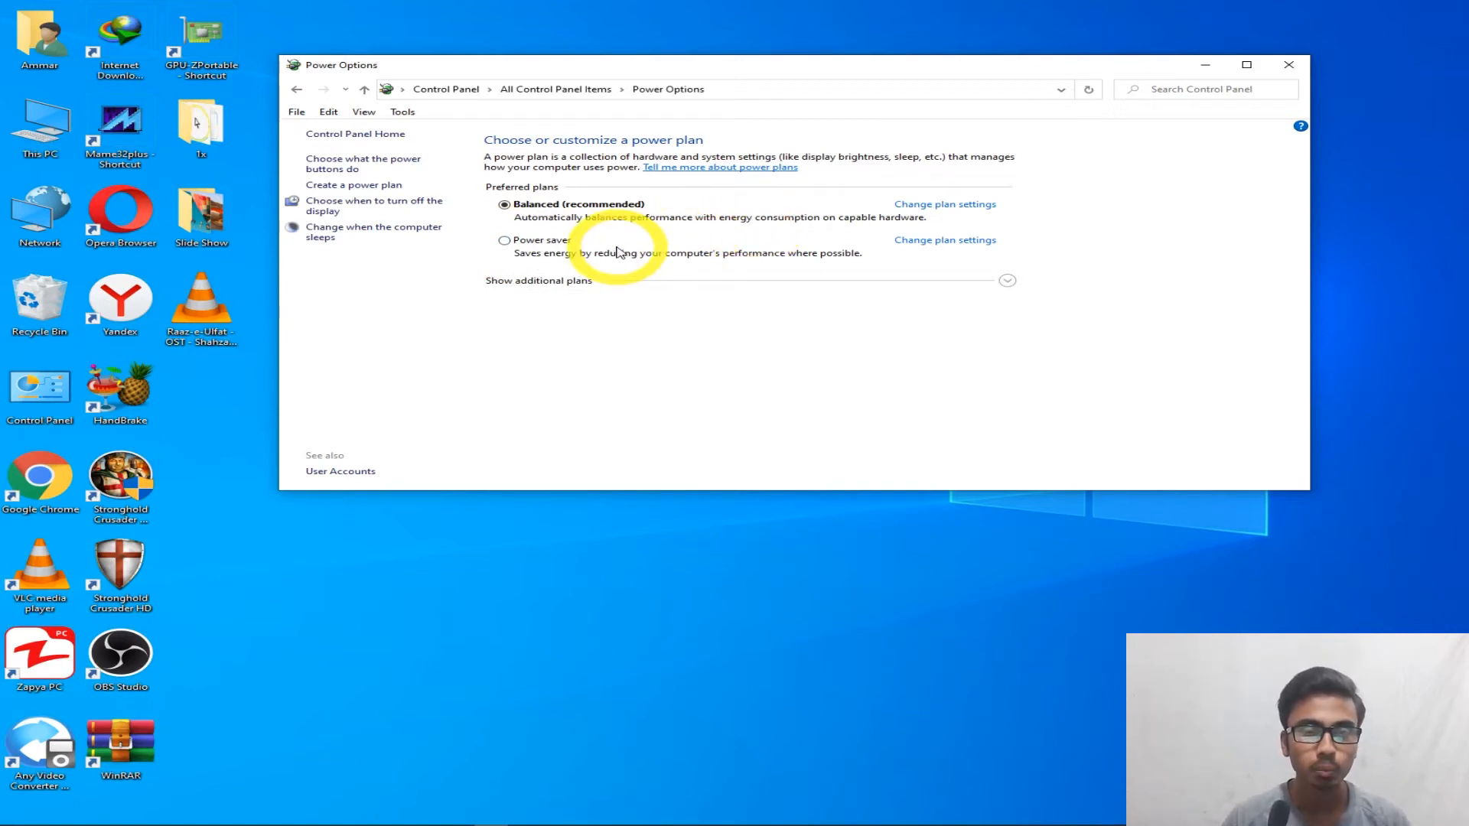
# - Show the additional power plans and view the High performance plan's basic settings before returning to the plan list
pyautogui.click(511, 238)
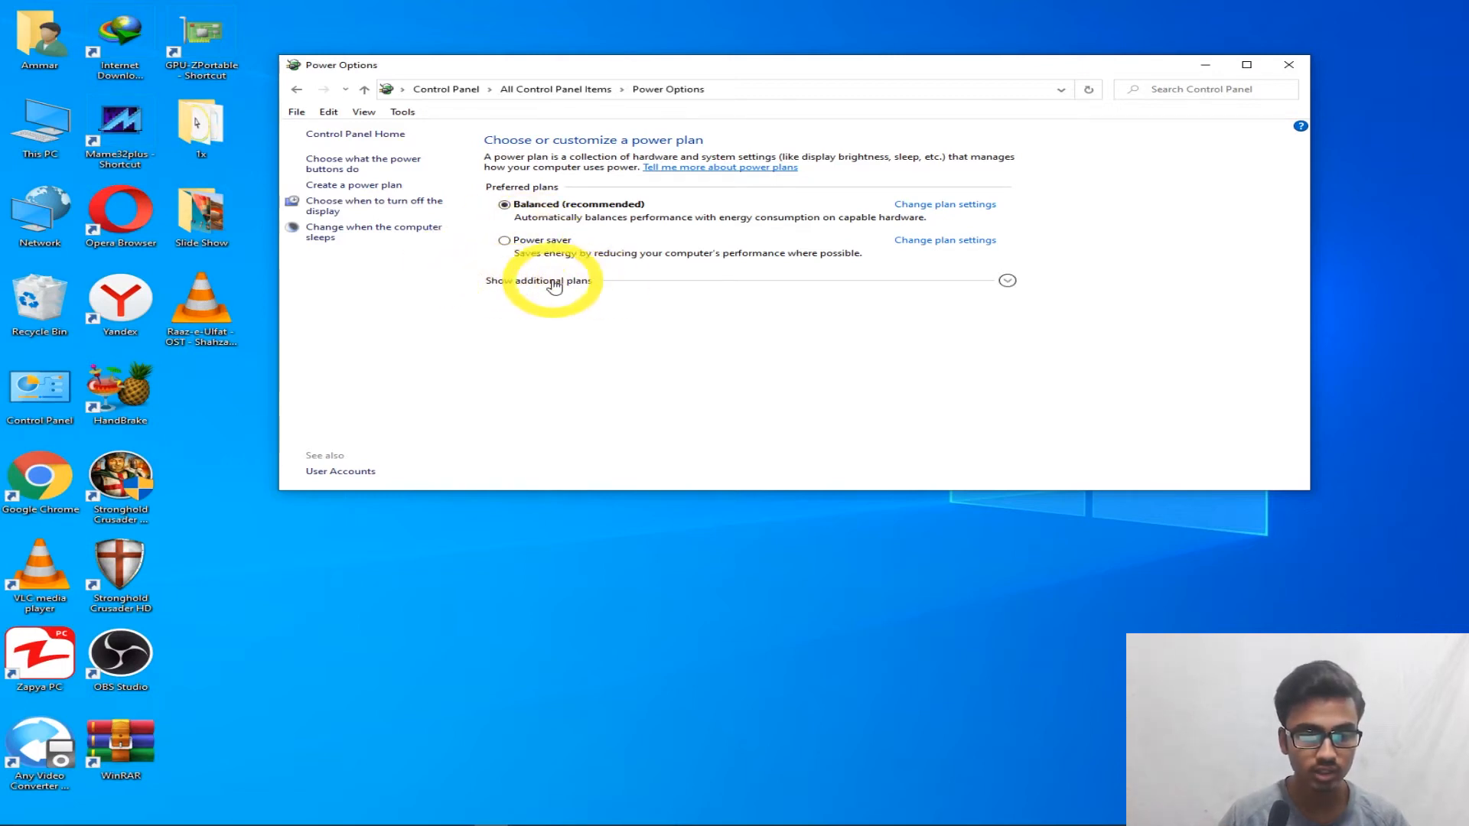
pyautogui.click(1008, 282)
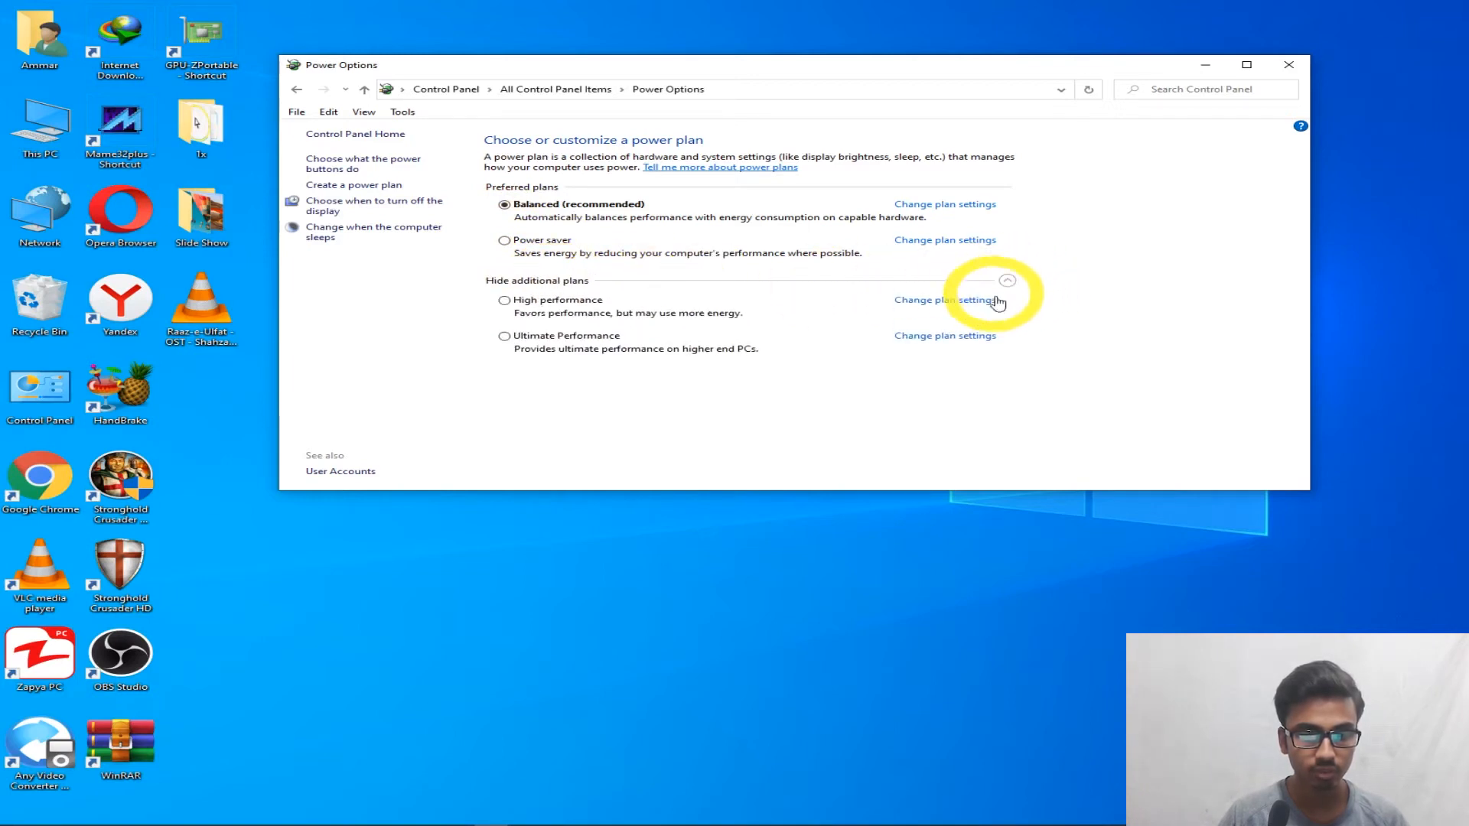
pyautogui.click(1008, 280)
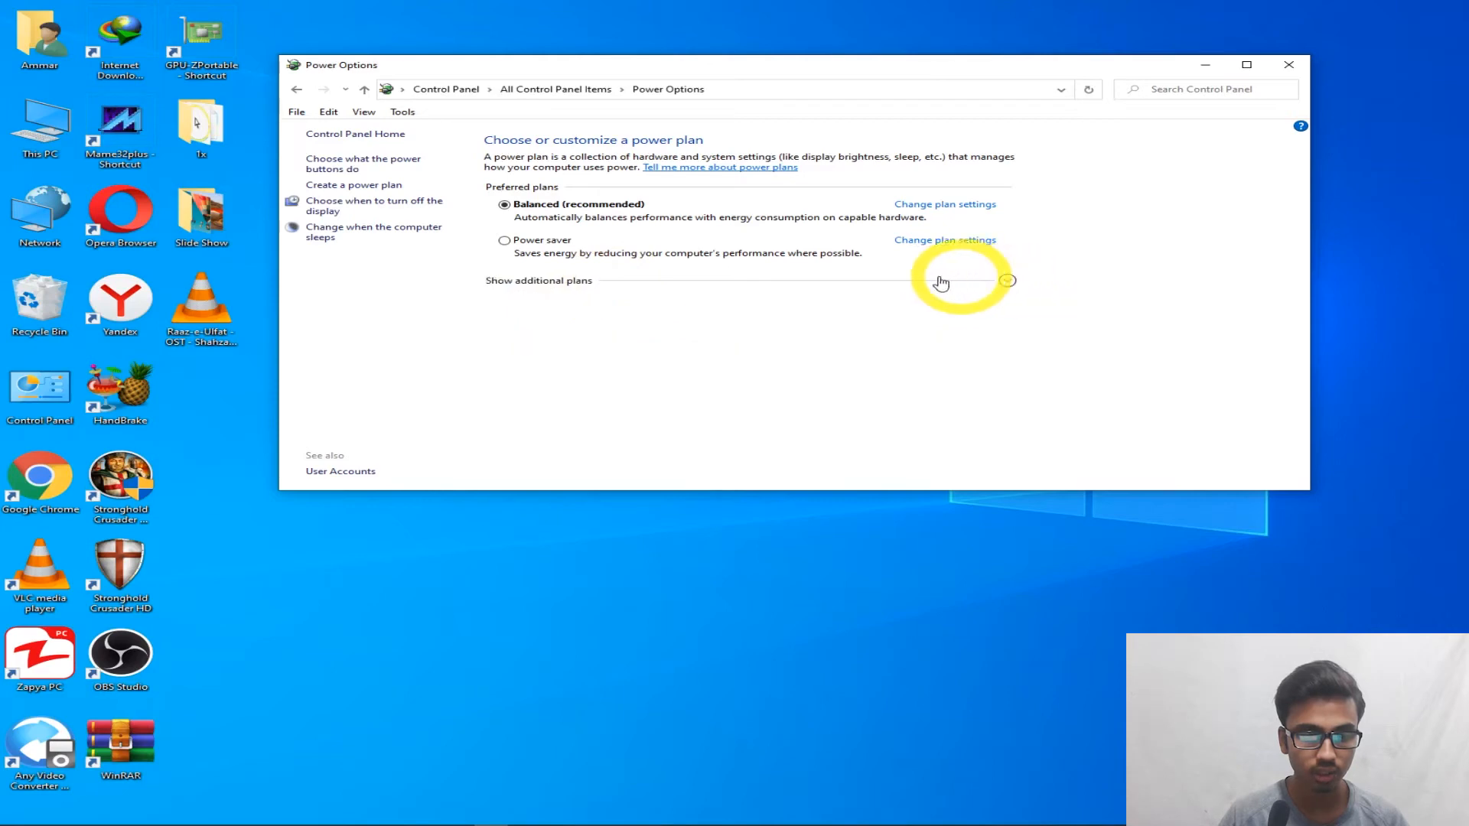
pyautogui.click(879, 281)
pyautogui.click(566, 282)
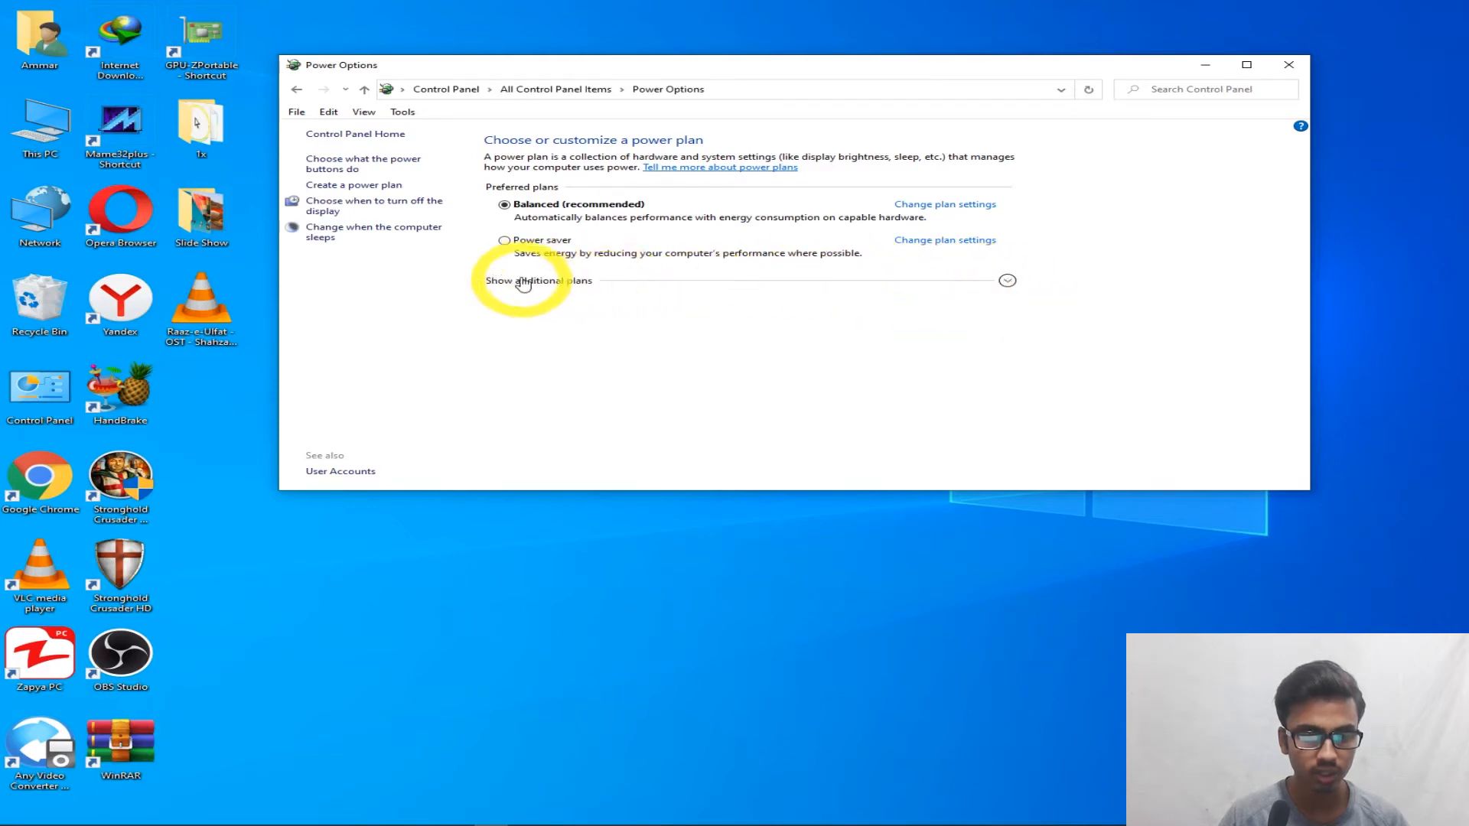
pyautogui.click(535, 281)
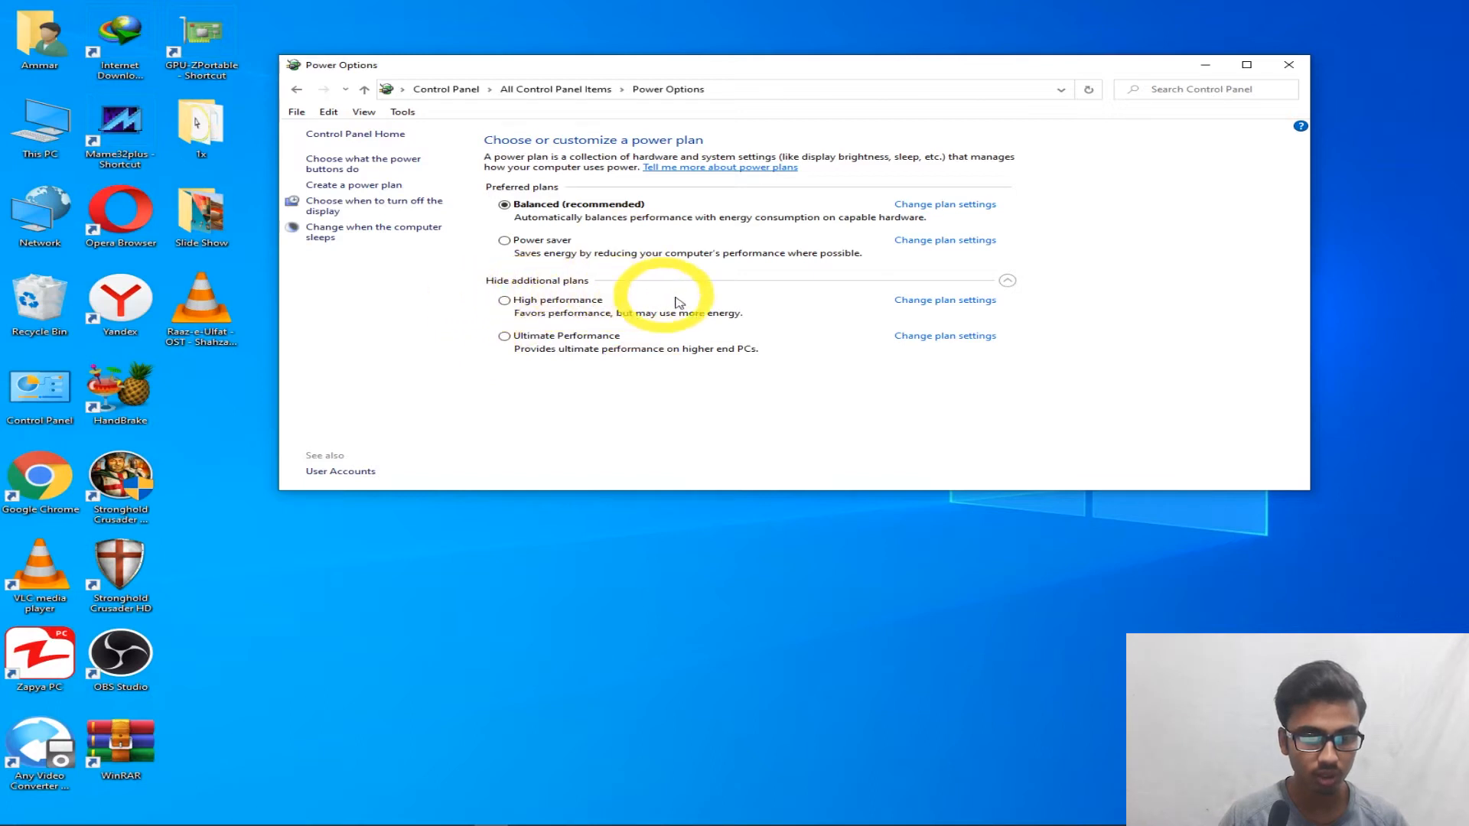
pyautogui.click(938, 303)
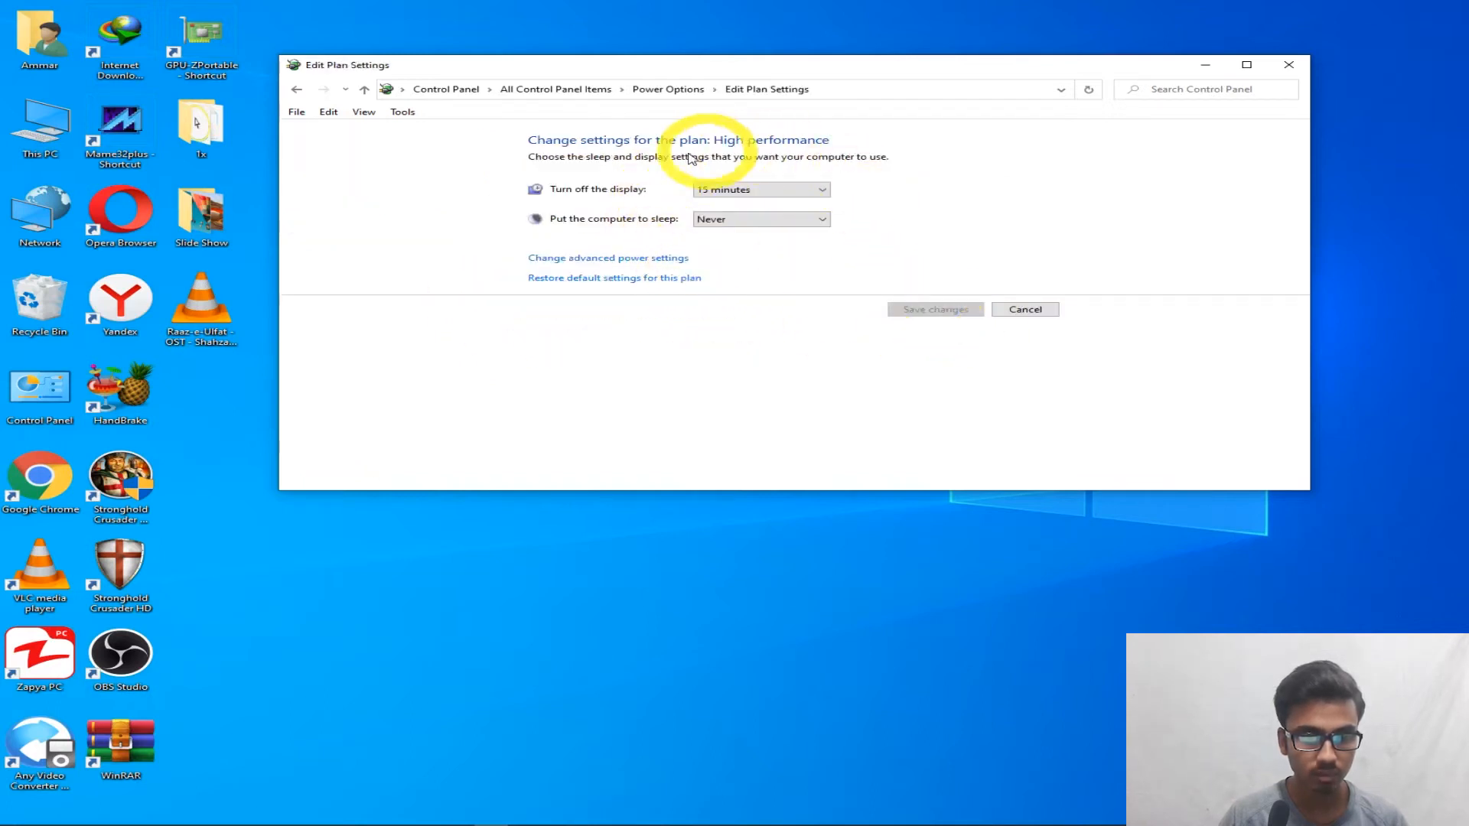
pyautogui.hotkey('alt', 'Left')
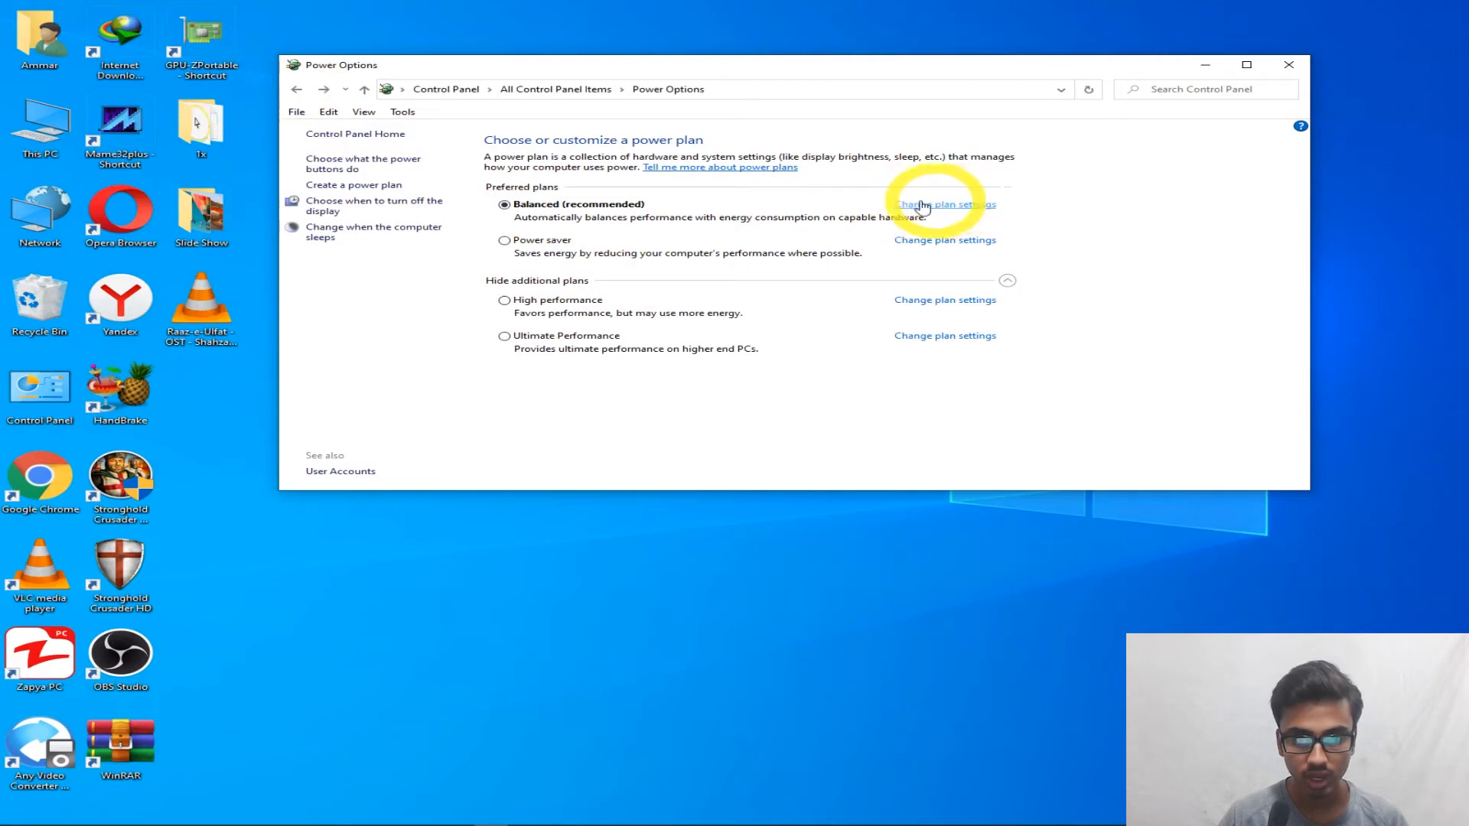
# - Open the Balanced plan's advanced power settings, move the dialog clear of the plan options, and view the list of selectable plans
pyautogui.click(960, 207)
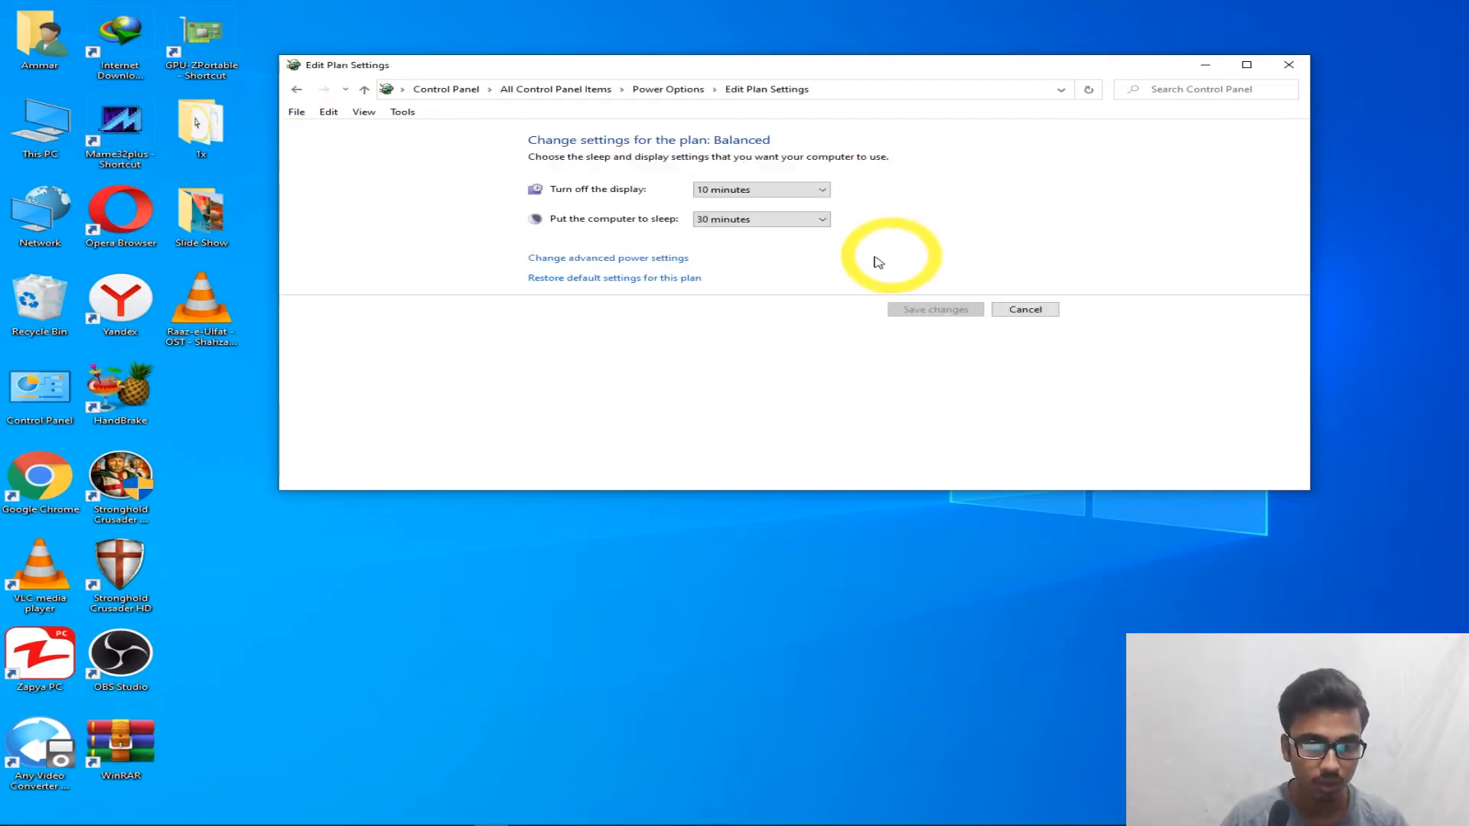
pyautogui.click(673, 259)
pyautogui.moveTo(273, 87); pyautogui.dragTo(848, 30)
pyautogui.click(811, 112)
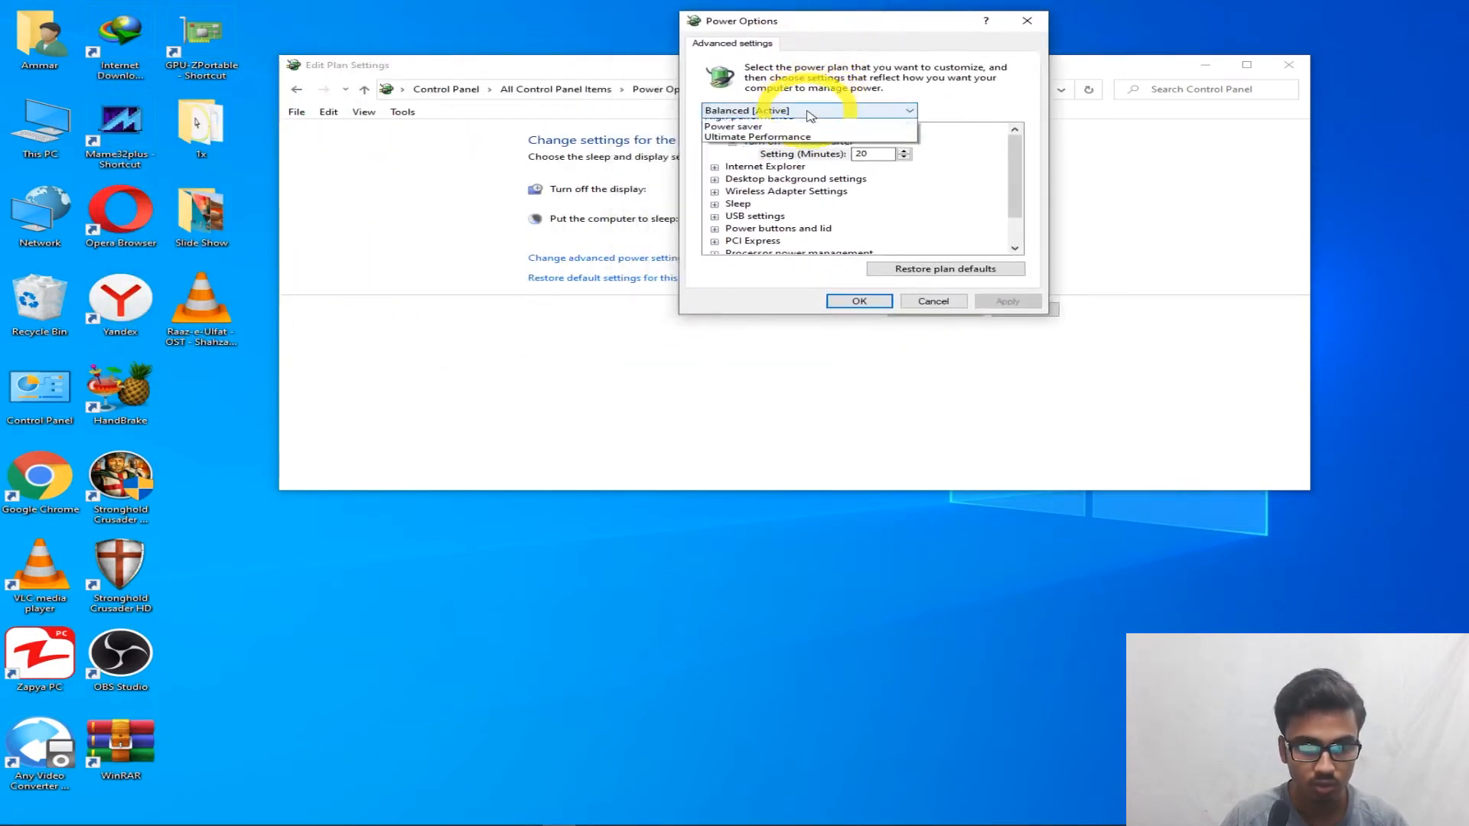
pyautogui.click(808, 115)
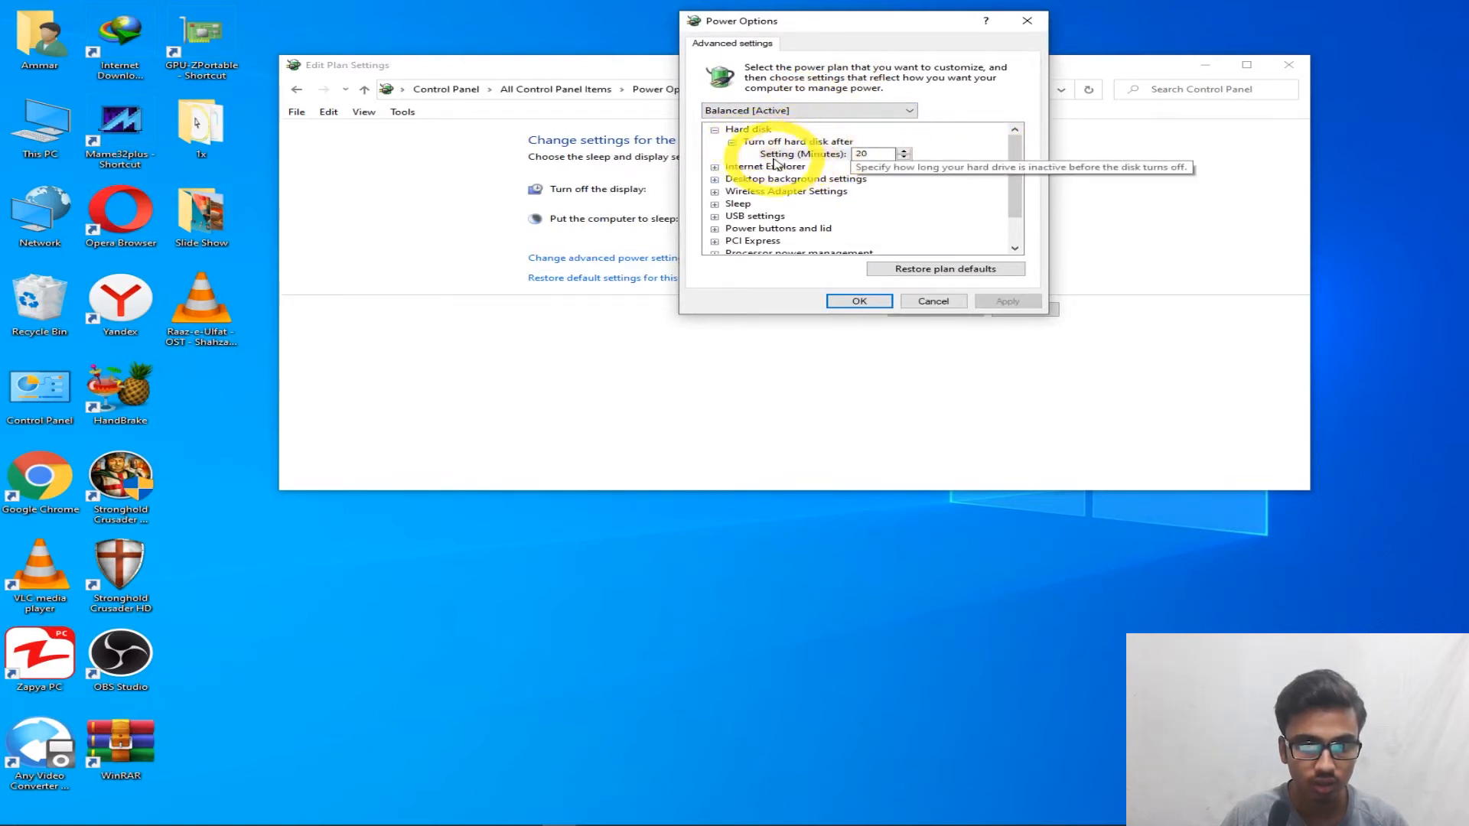
# - Examine the Hard disk turn-off and Desktop background slide show settings, leaving the slide show on Available, and collapse both groups
pyautogui.click(841, 153)
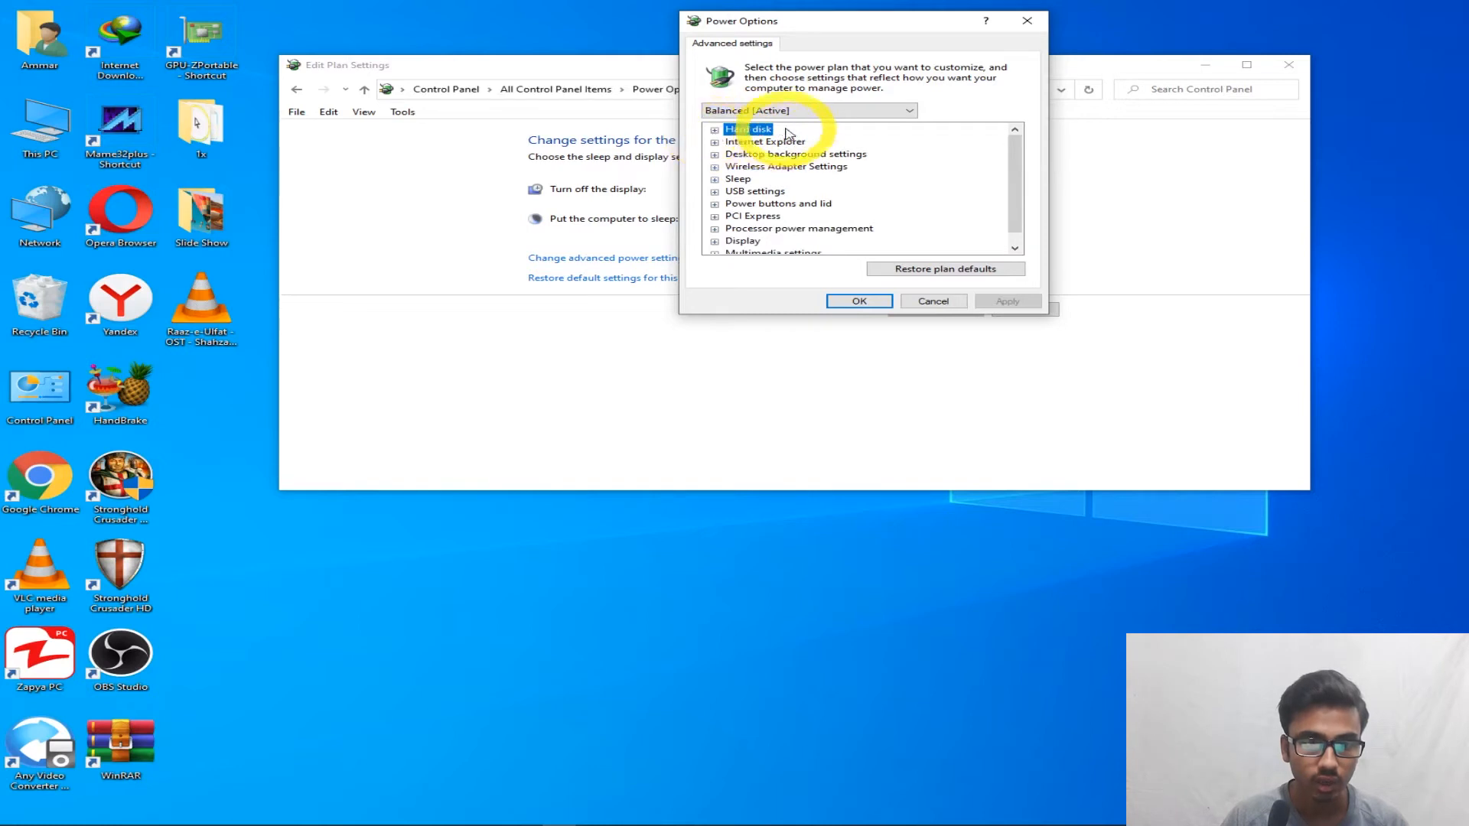
pyautogui.doubleClick(748, 129)
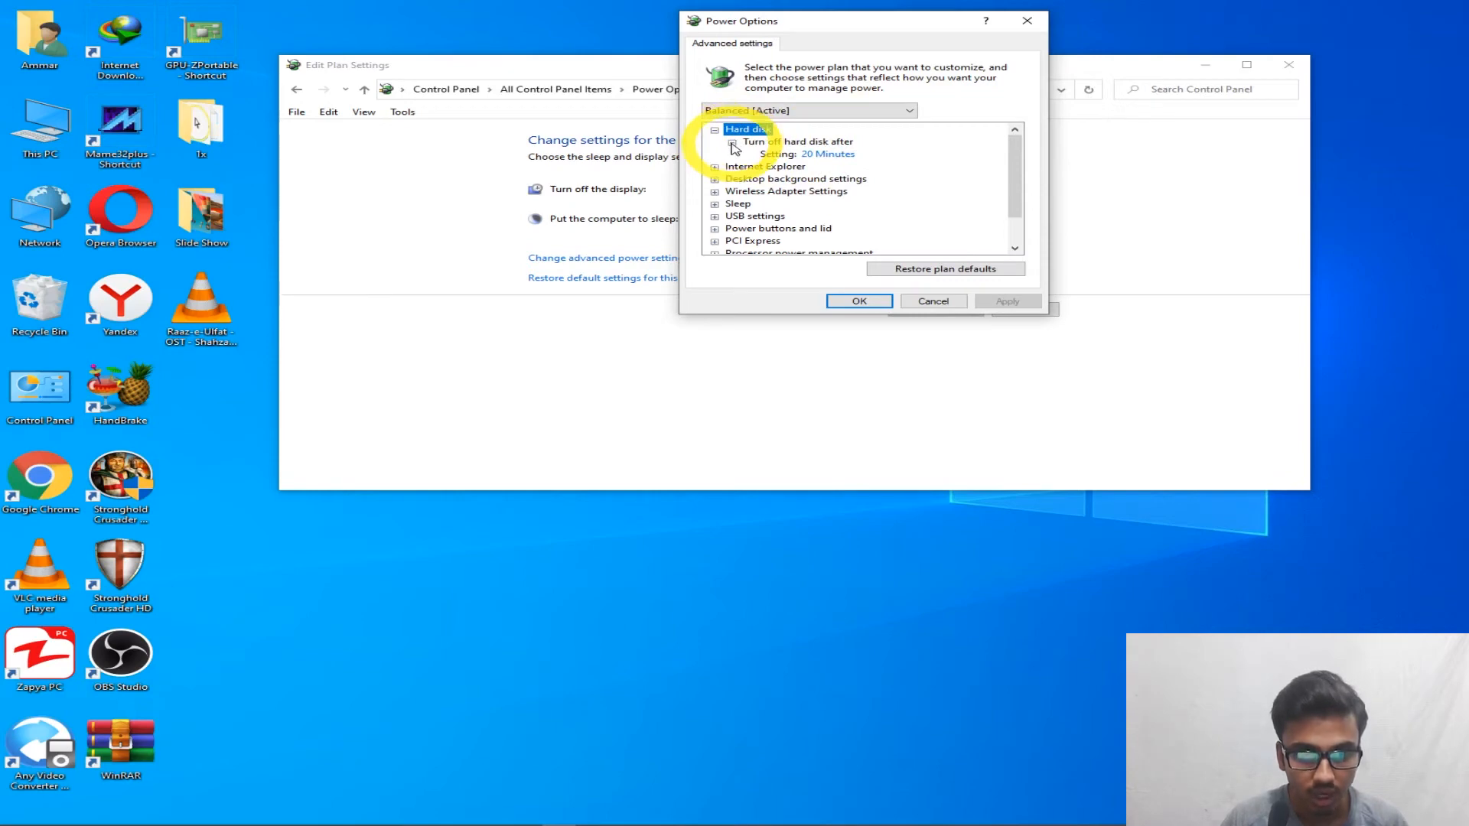
pyautogui.click(714, 130)
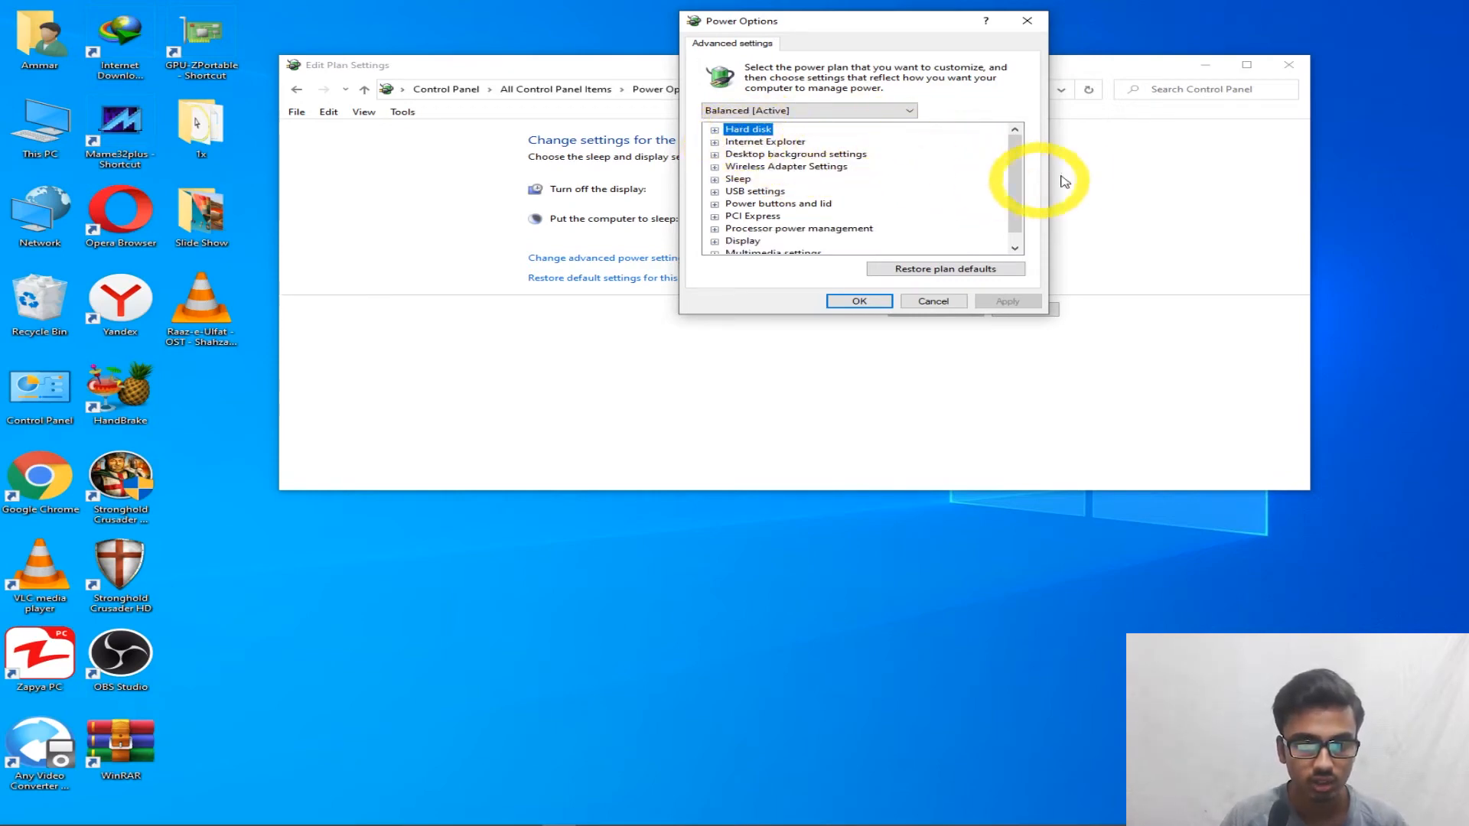
pyautogui.scroll(-1, 917, 192)
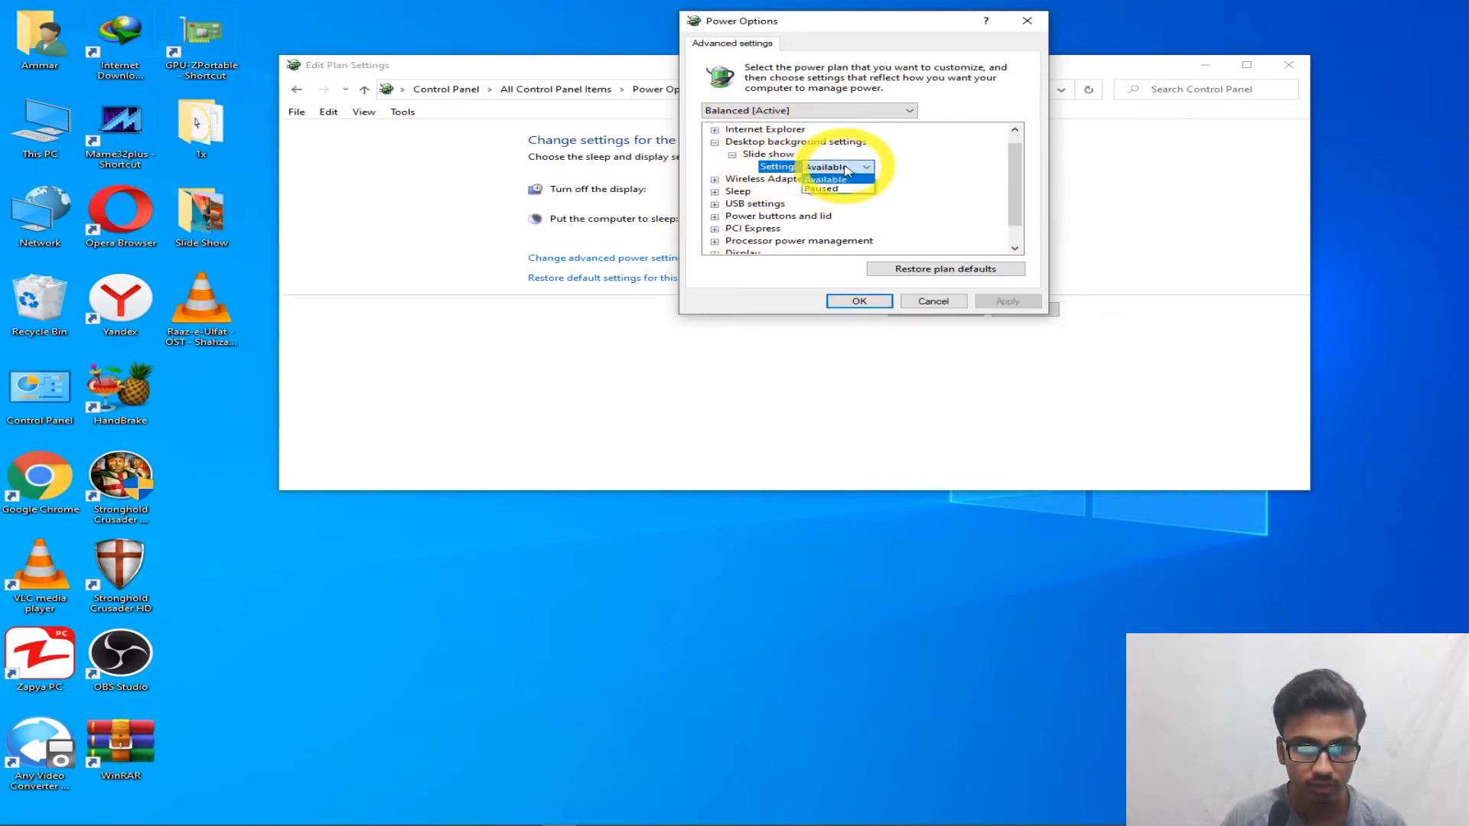
pyautogui.click(842, 179)
pyautogui.click(731, 154)
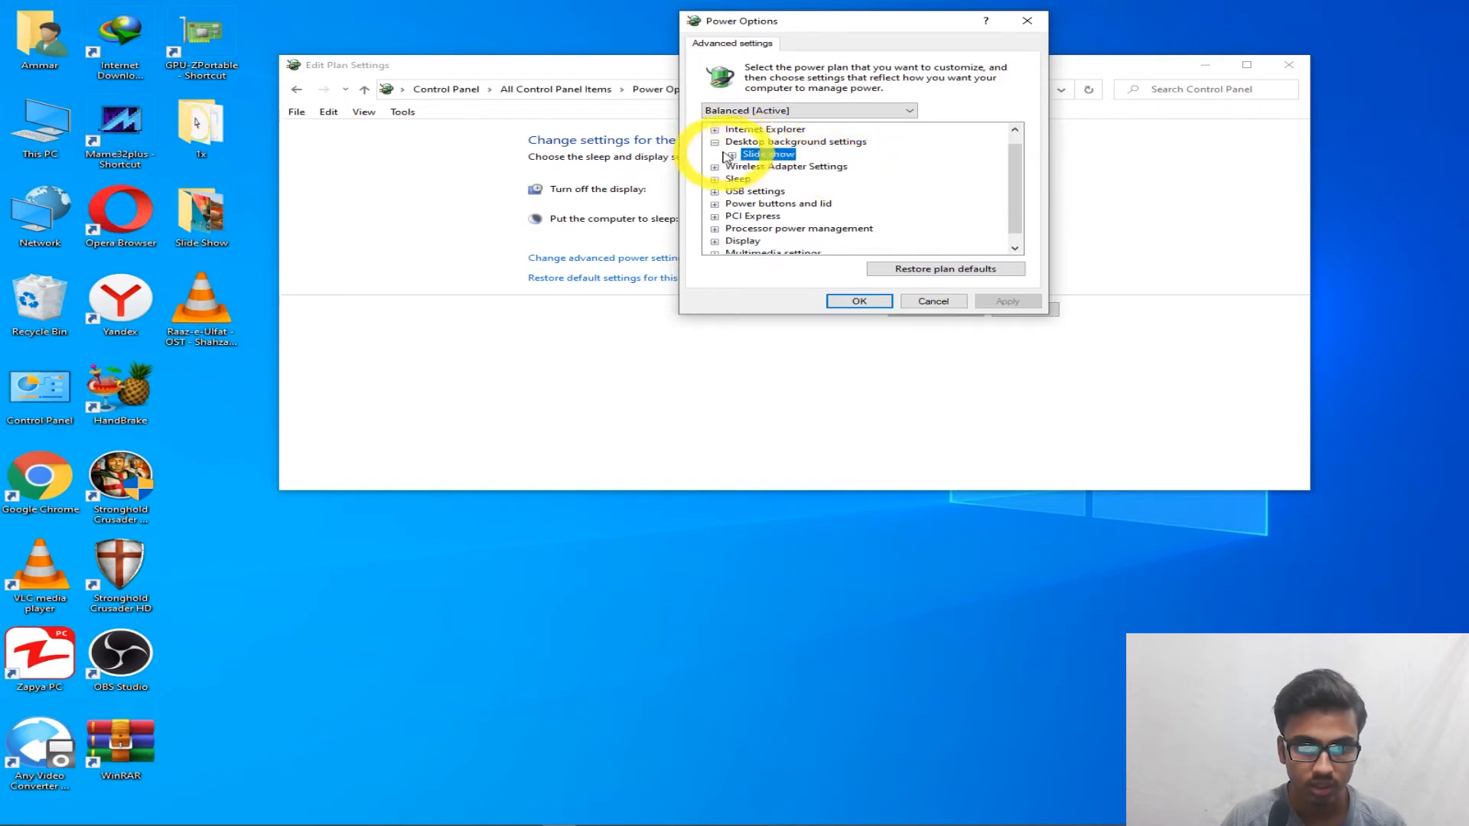
pyautogui.click(715, 142)
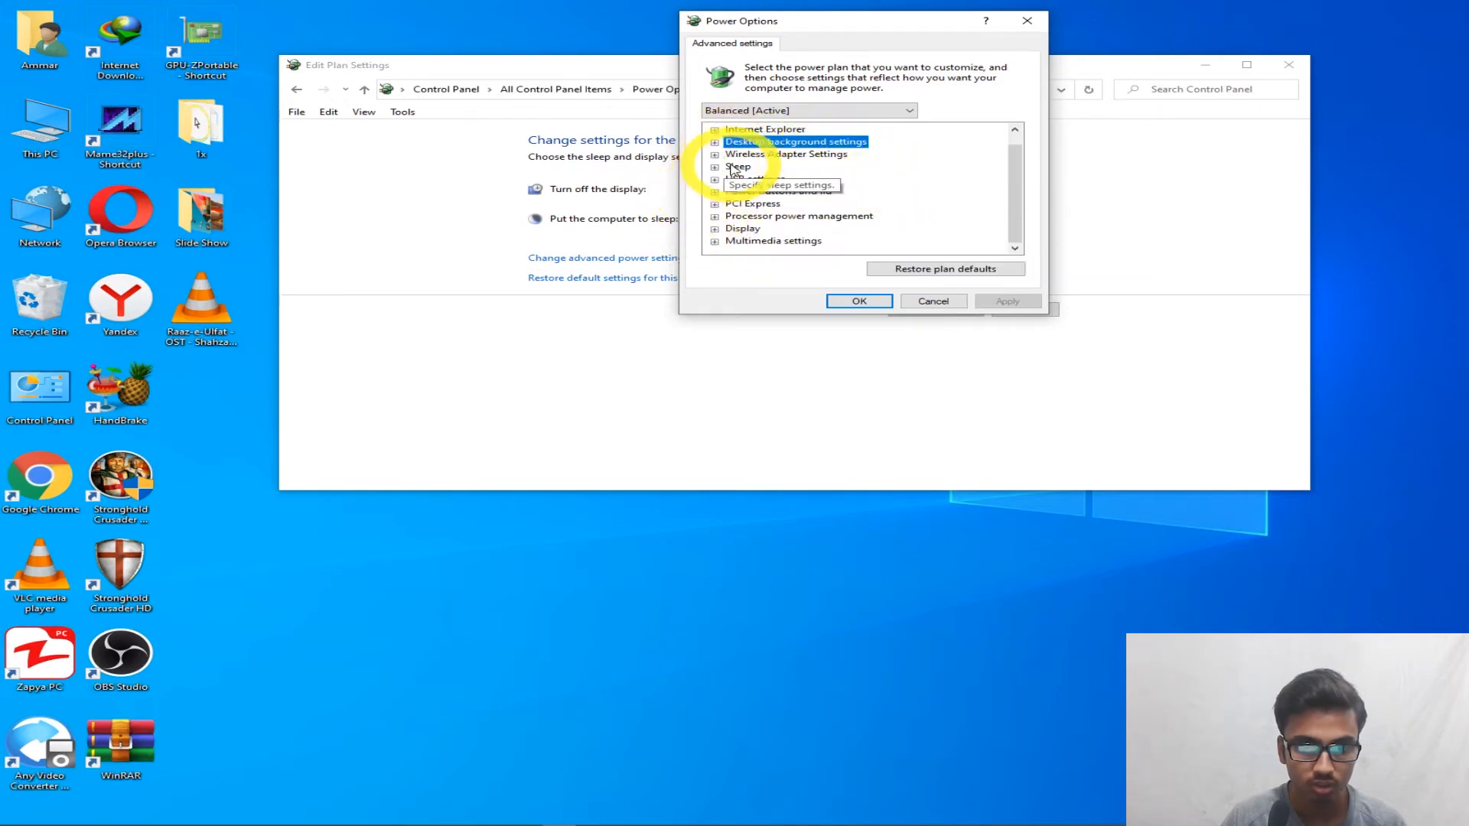
# - Examine the Balanced plan's Turn off display after setting and move the dialog aside to compare it with the basic plan settings
pyautogui.click(733, 168)
pyautogui.click(735, 230)
pyautogui.click(715, 229)
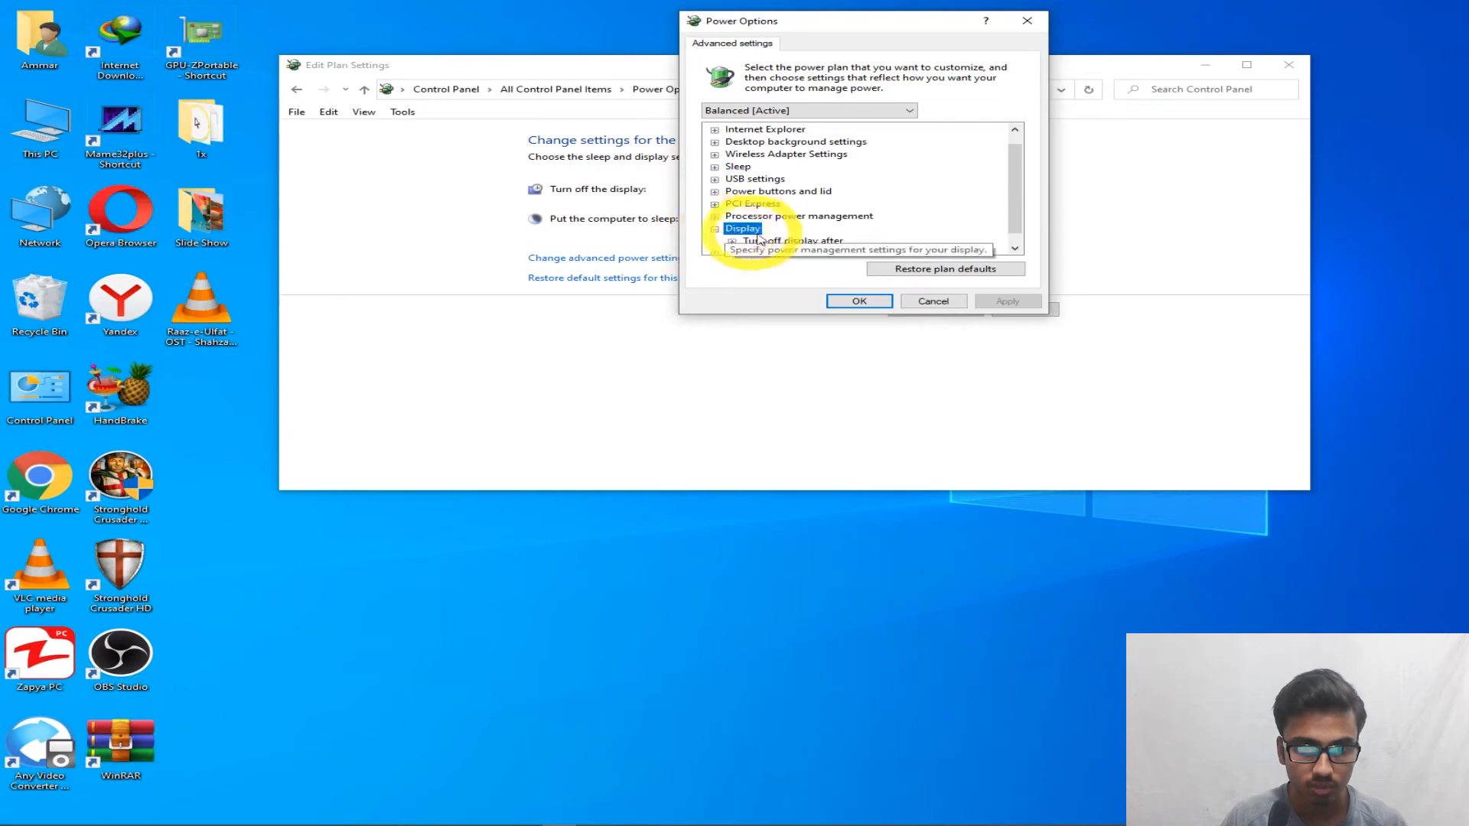
pyautogui.click(758, 240)
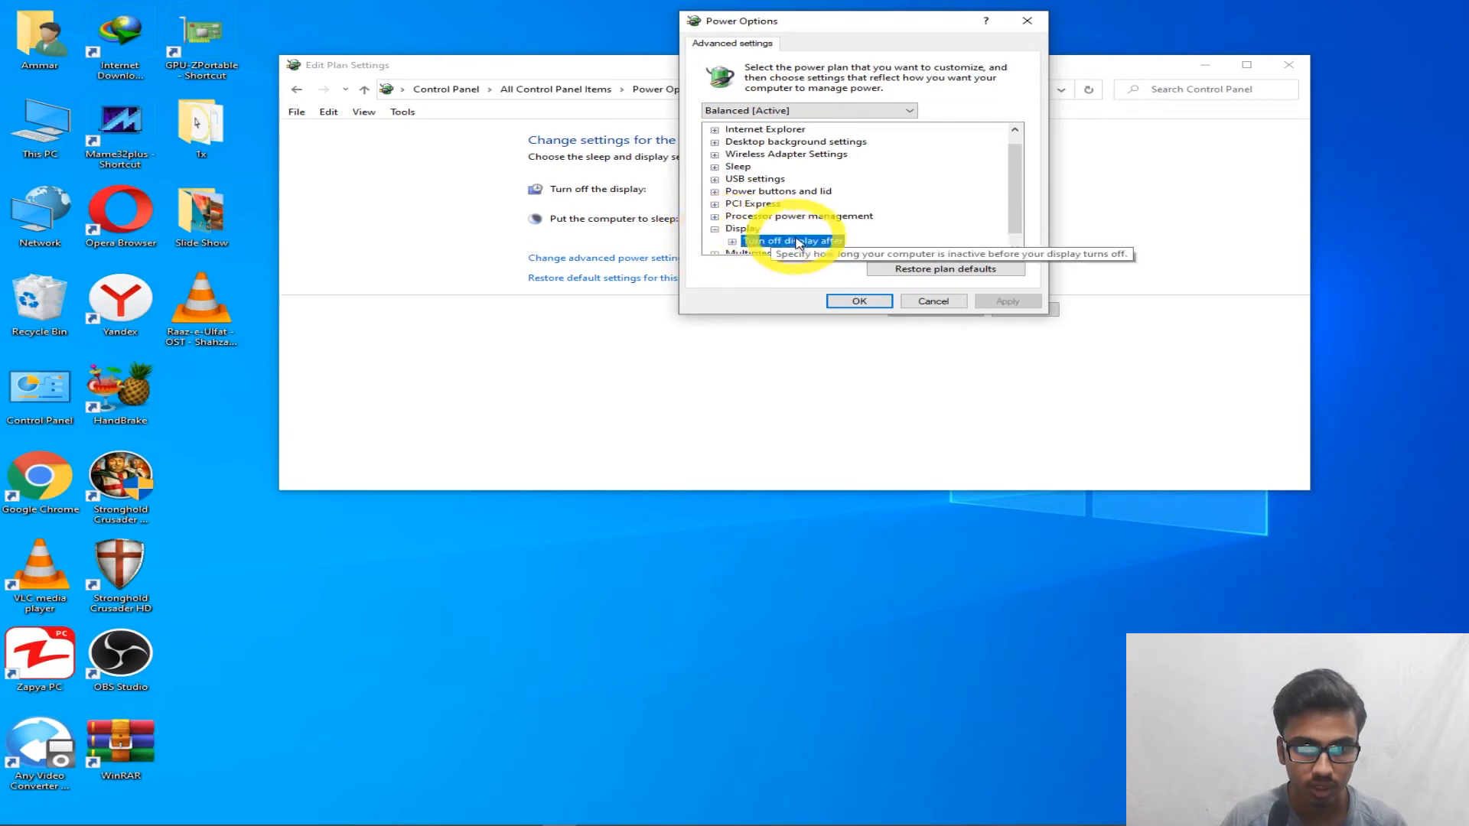
pyautogui.click(732, 242)
pyautogui.scroll(-1, 1016, 164)
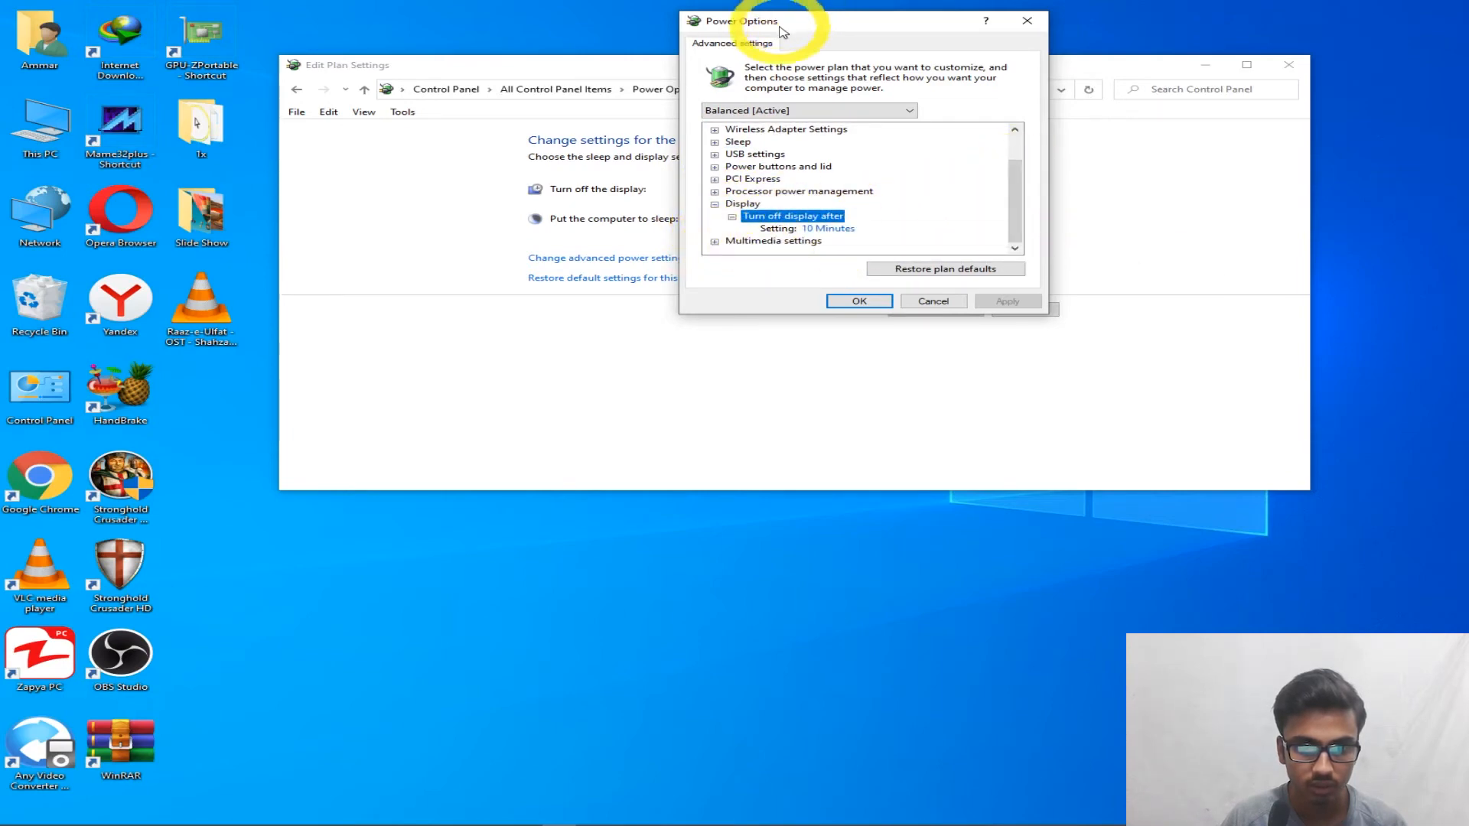
pyautogui.moveTo(782, 31); pyautogui.dragTo(973, 33)
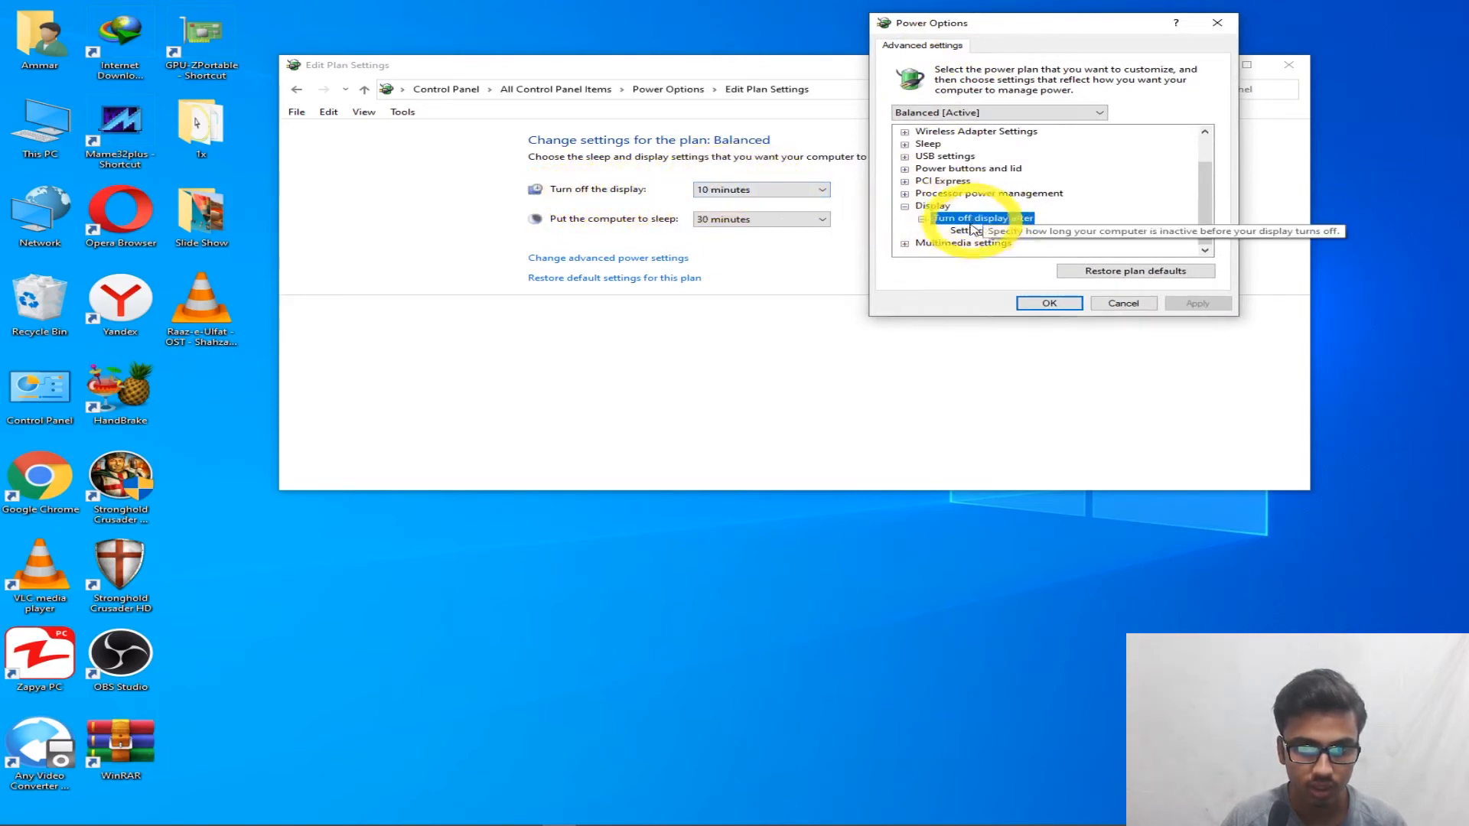
# - Examine the Balanced plan's minimum and maximum processor states under Processor power management, and close the advanced settings
pyautogui.click(904, 206)
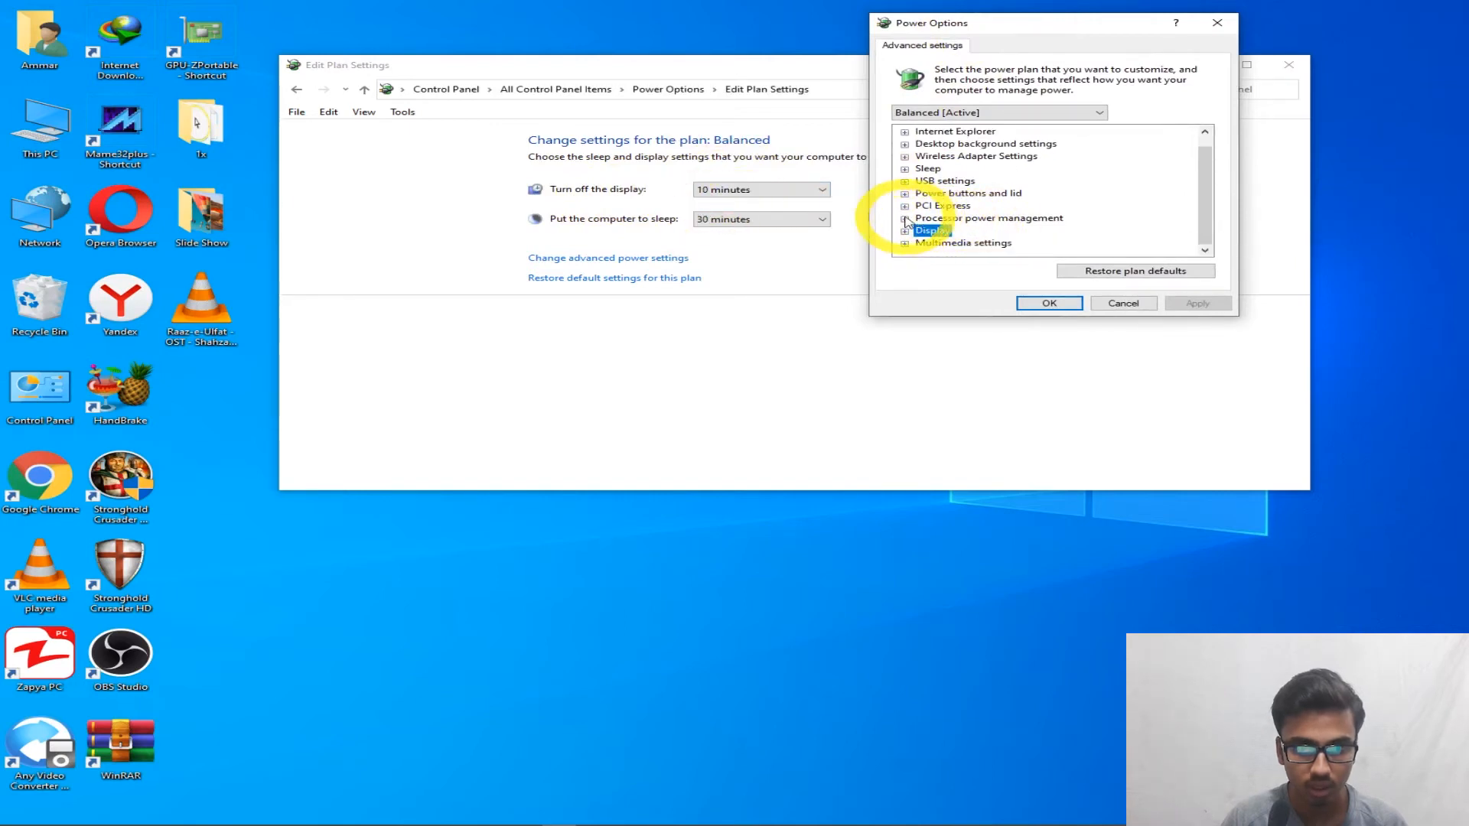
pyautogui.click(987, 219)
pyautogui.click(905, 219)
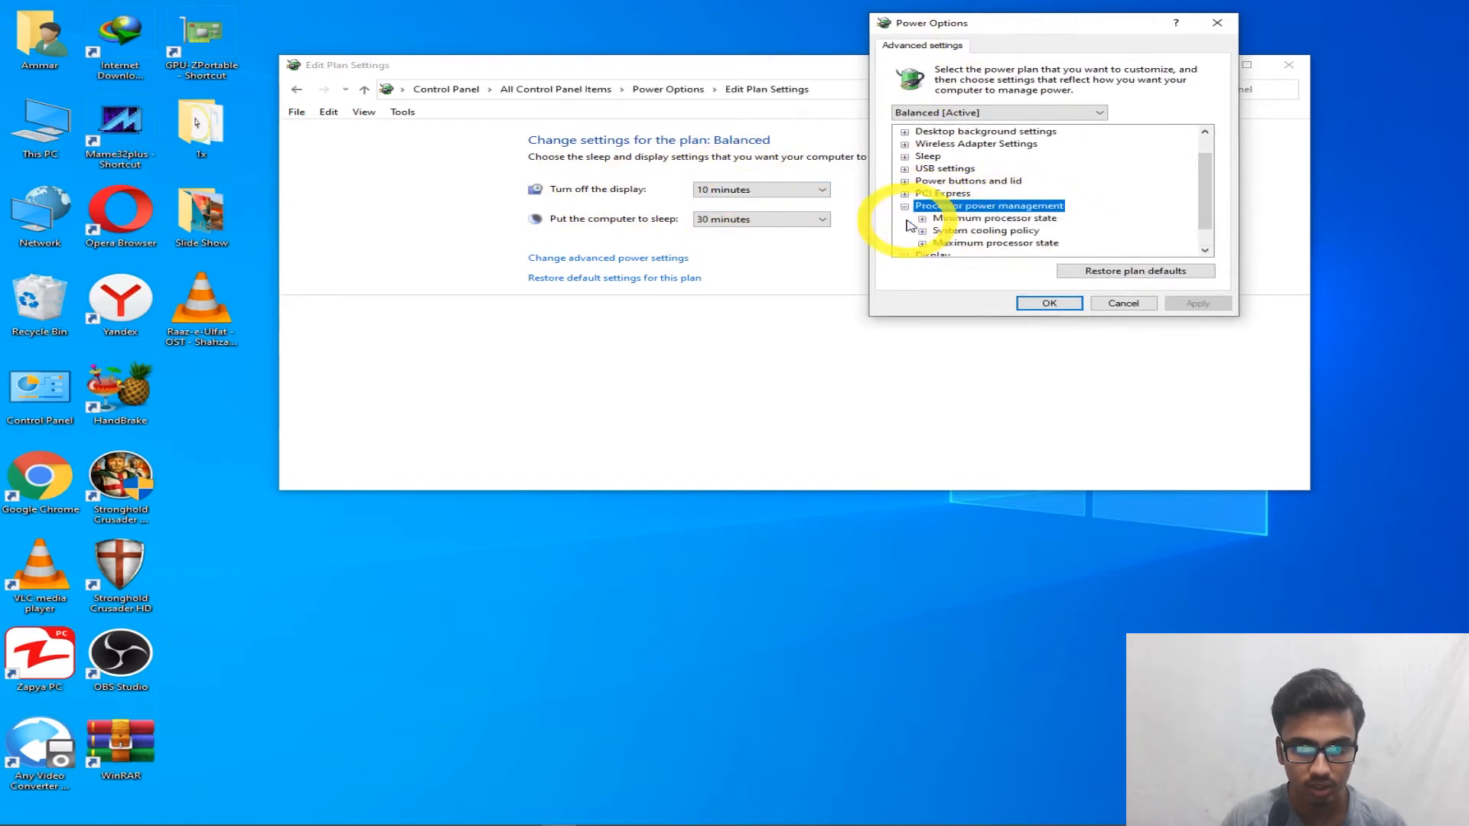
pyautogui.scroll(-1, 1204, 210)
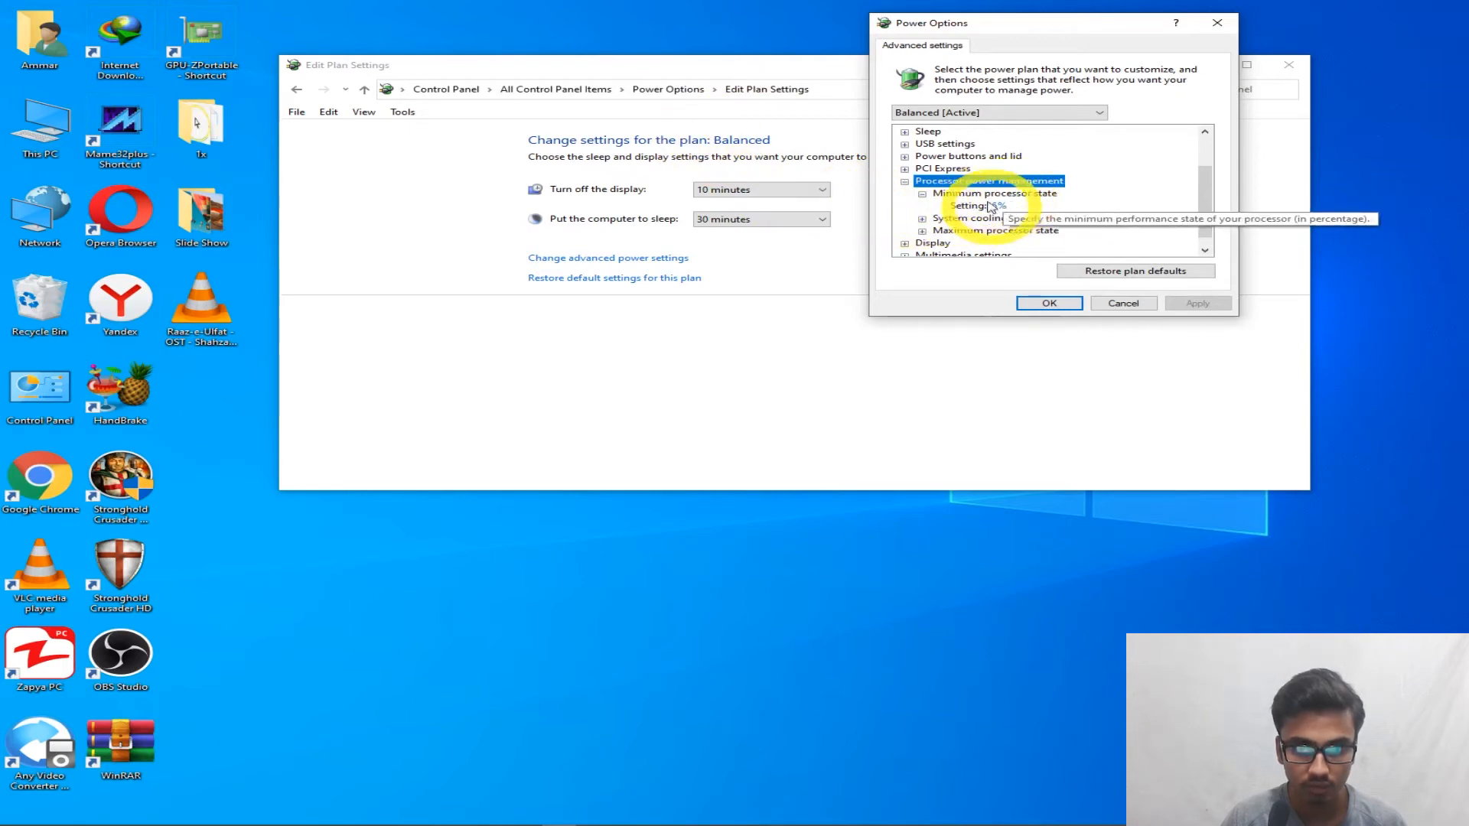
pyautogui.click(922, 193)
pyautogui.click(923, 218)
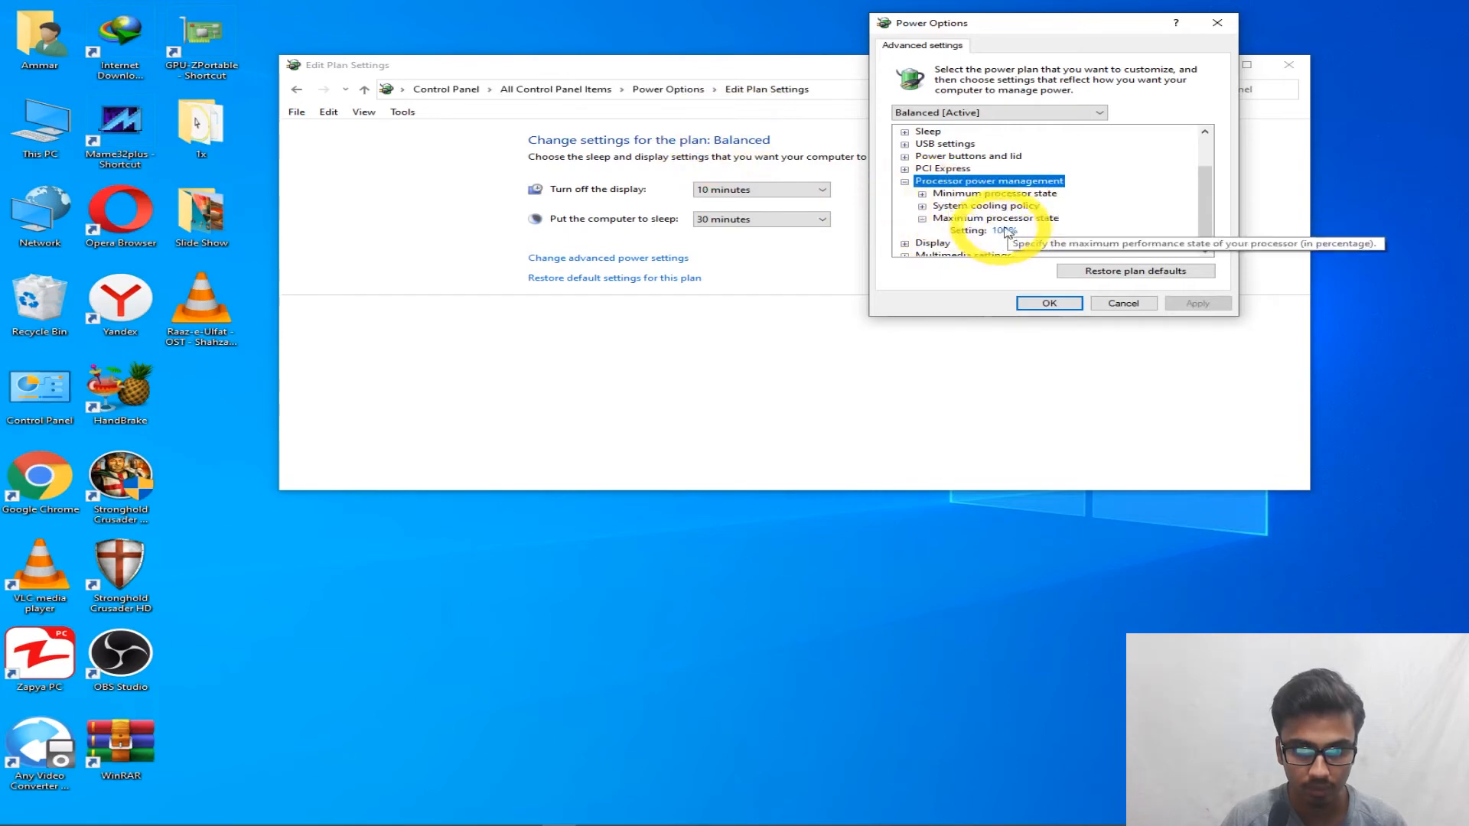
pyautogui.click(922, 219)
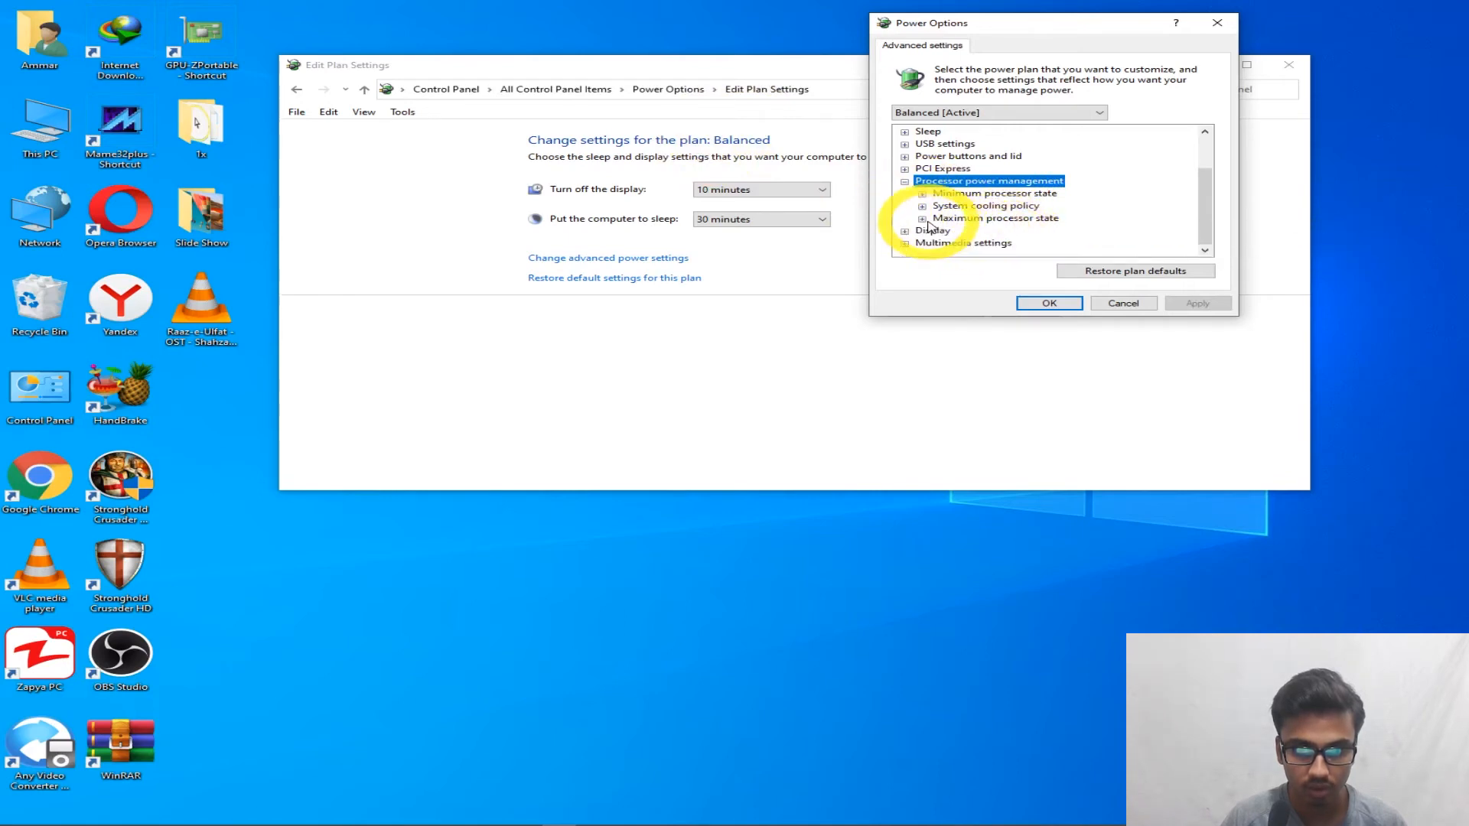
pyautogui.click(1062, 303)
# - Return to the plan list, open the High performance plan's advanced power settings, and move the dialog clear of the plan options
pyautogui.click(297, 89)
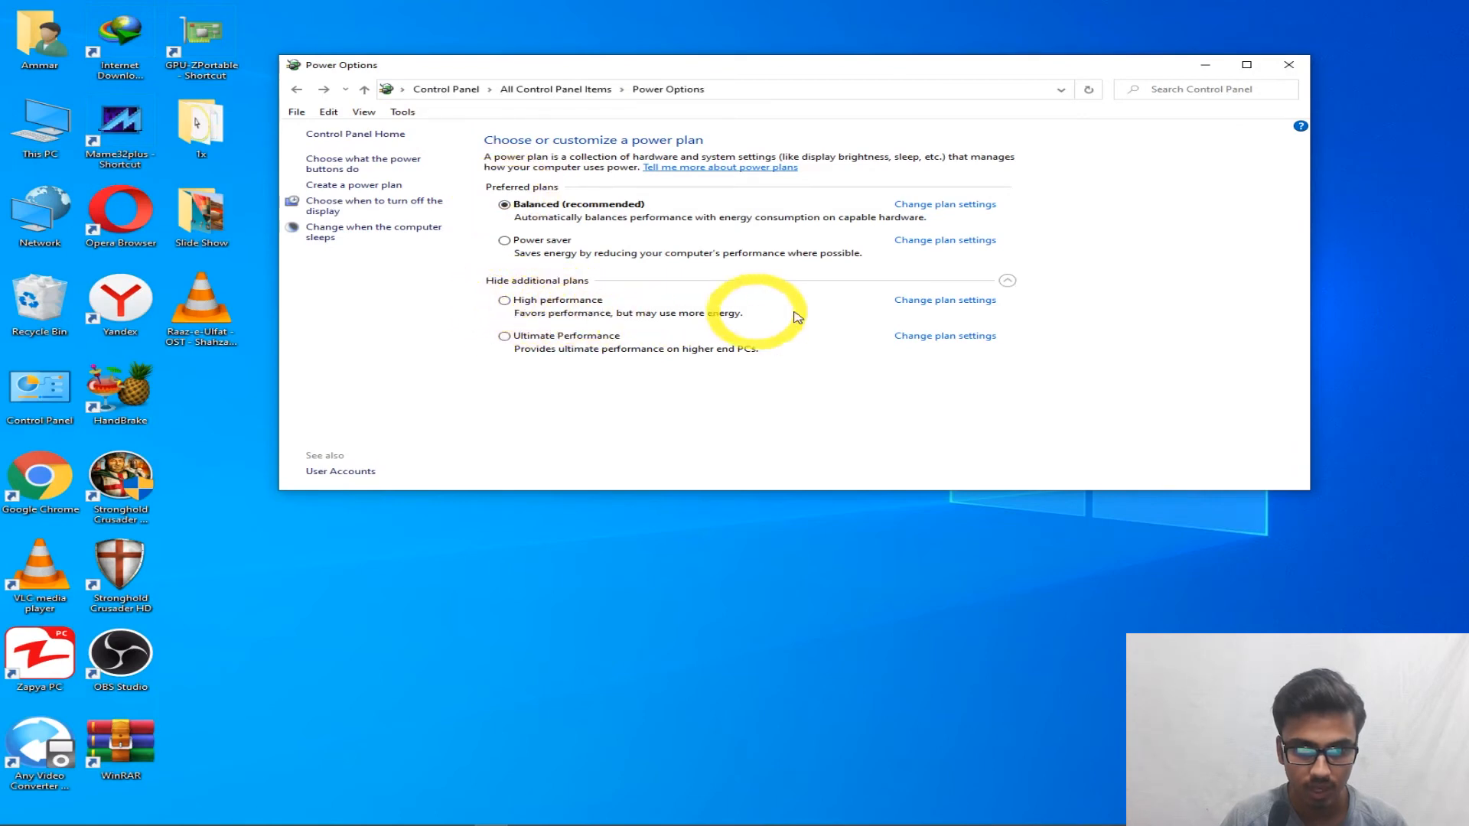
pyautogui.click(914, 306)
pyautogui.click(619, 257)
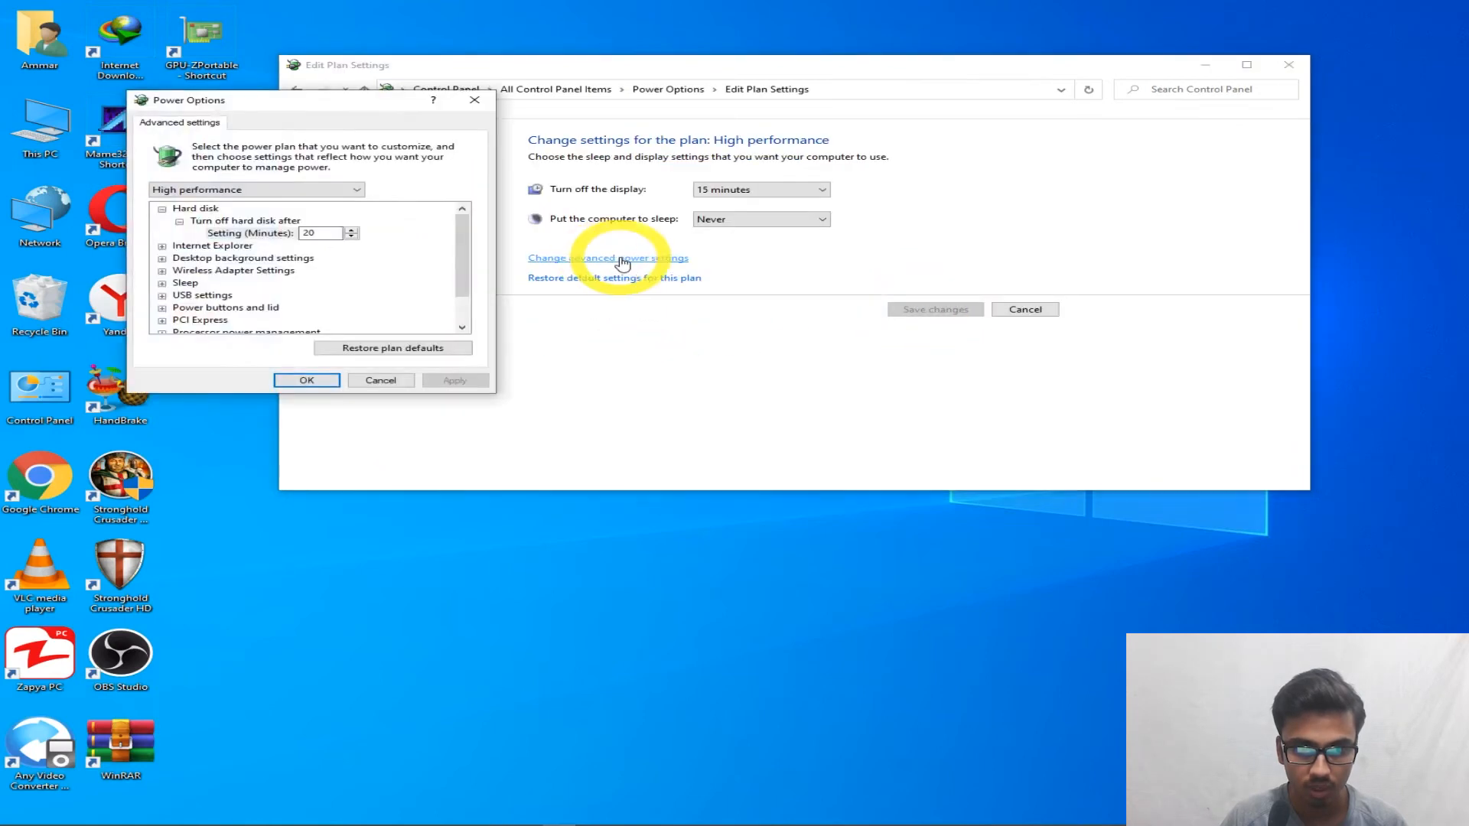
pyautogui.moveTo(283, 107); pyautogui.dragTo(972, 43)
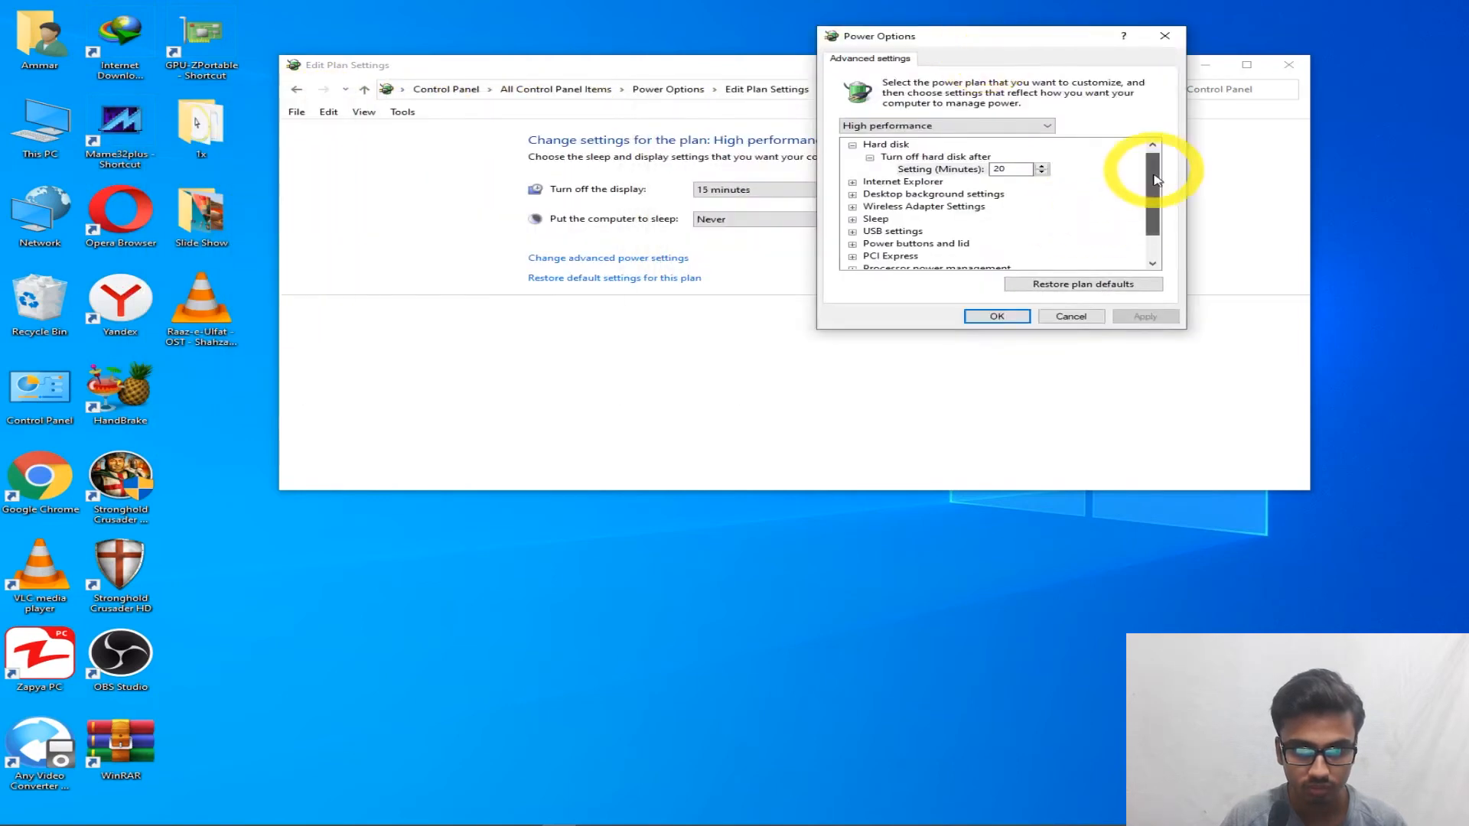
pyautogui.moveTo(1154, 164); pyautogui.dragTo(1154, 191)
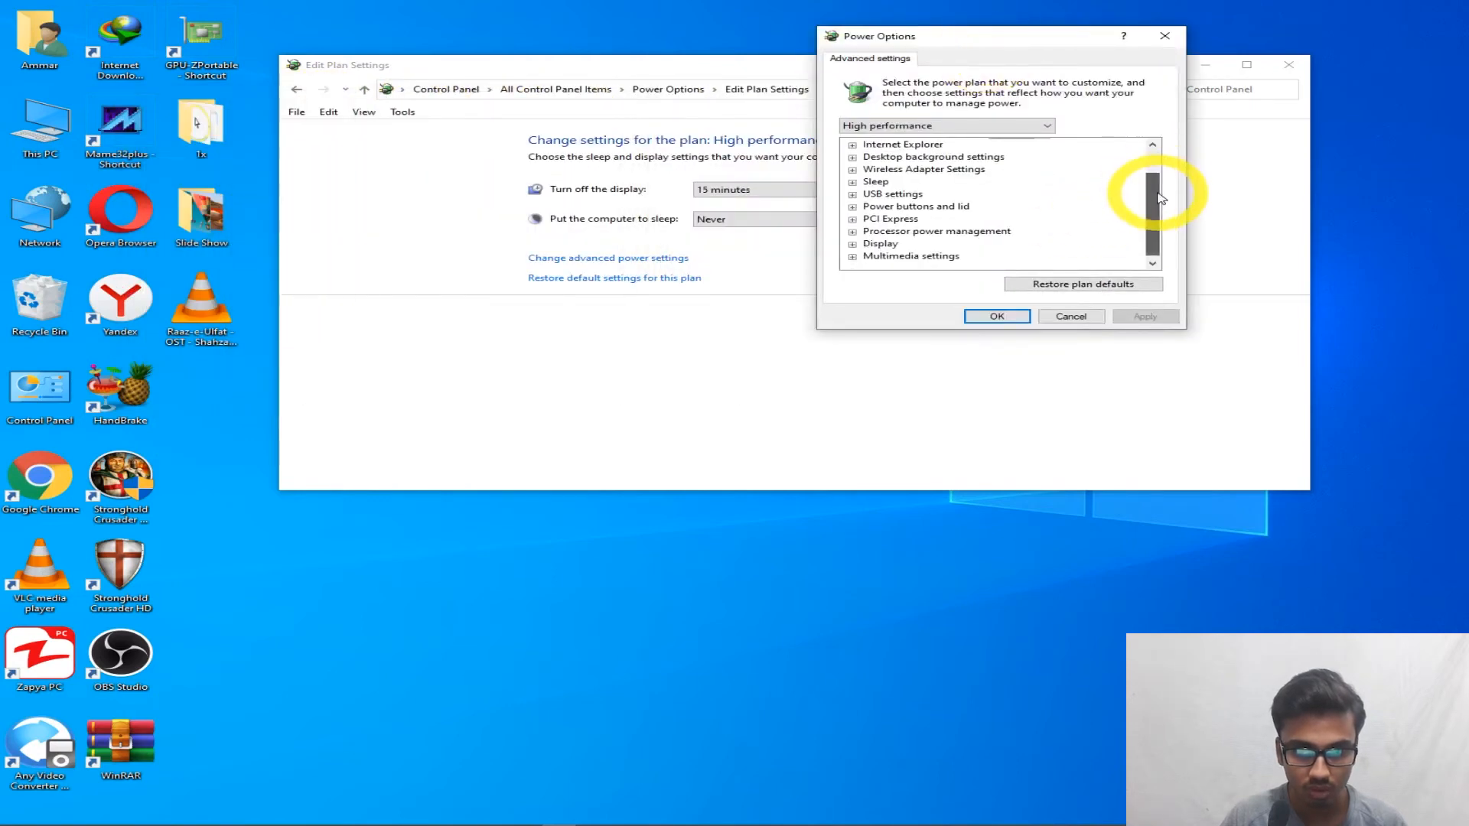
# - Examine the High performance plan's minimum and maximum processor states, close the advanced settings, and return to the plan list
pyautogui.click(869, 231)
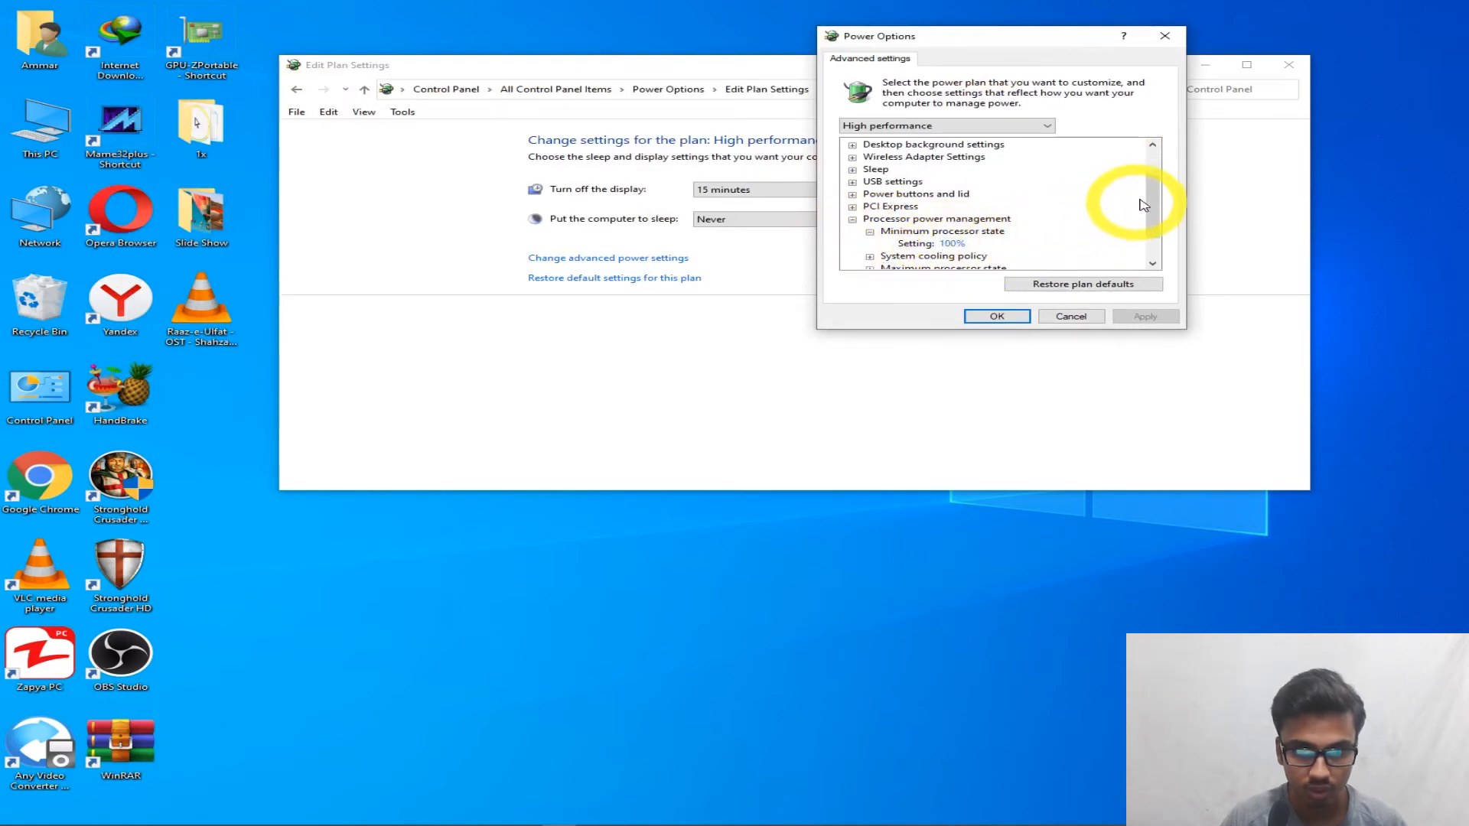
pyautogui.moveTo(1152, 204); pyautogui.dragTo(1157, 222)
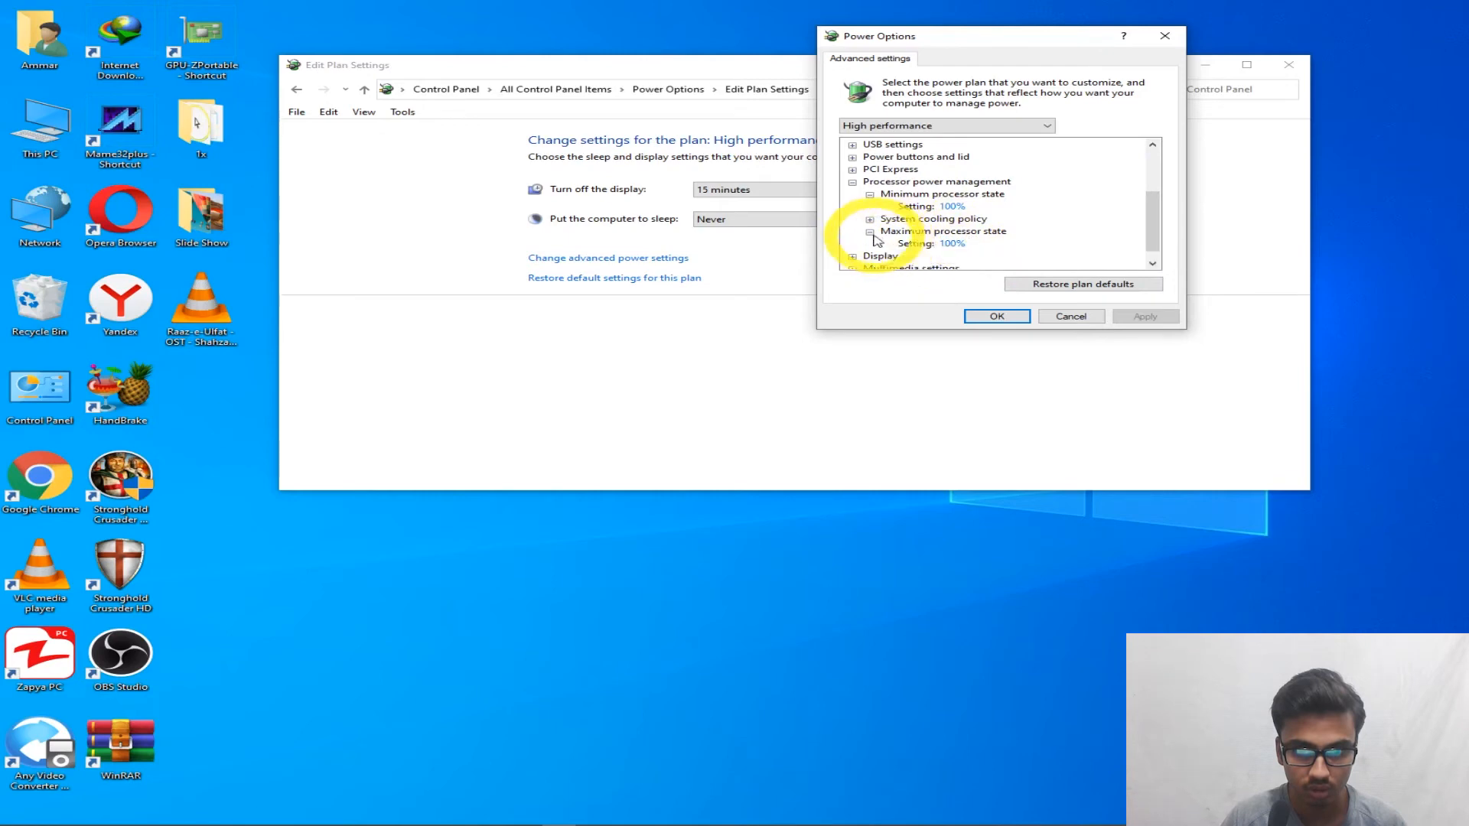
pyautogui.click(870, 194)
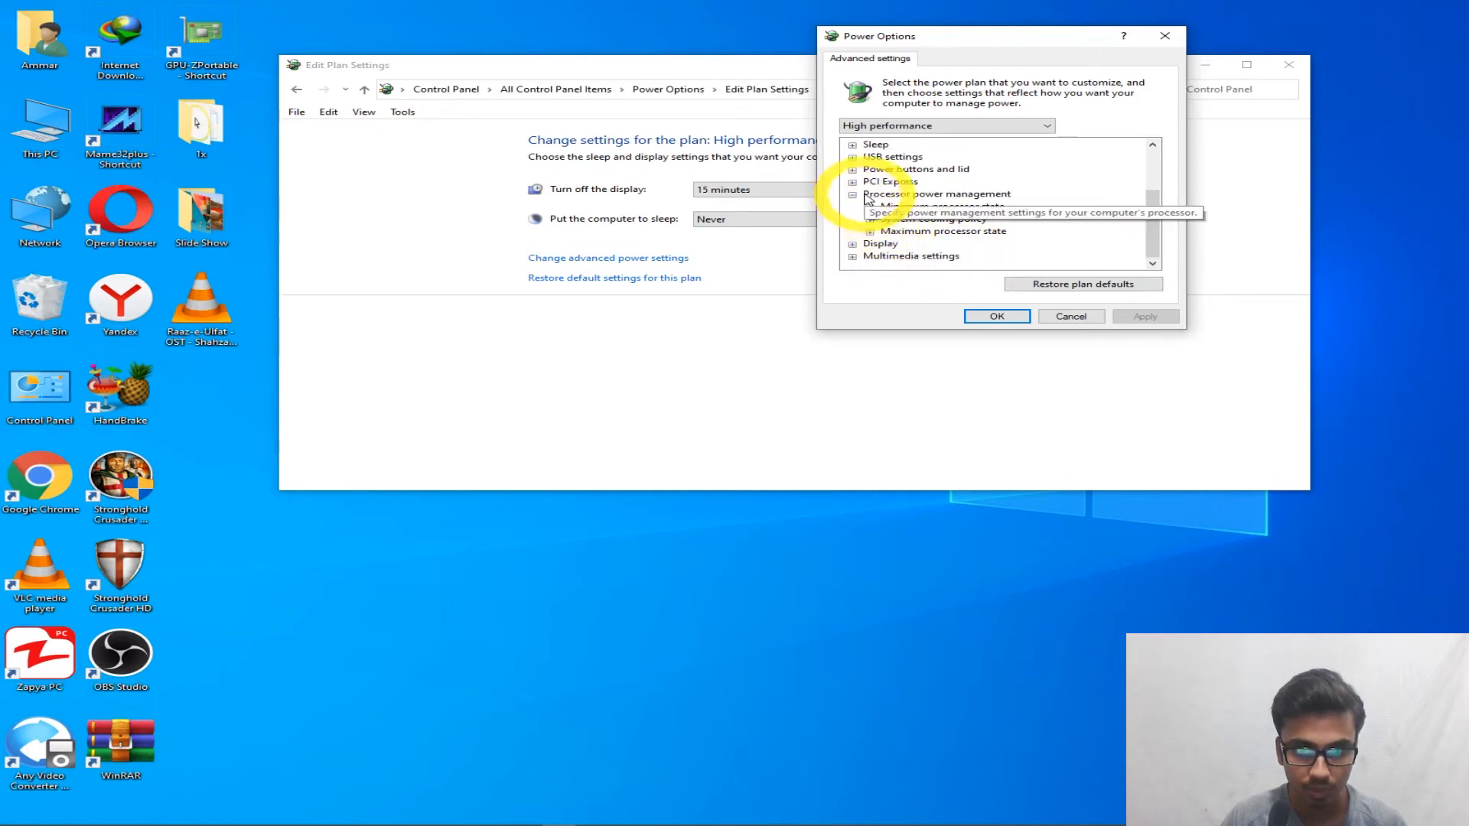
pyautogui.click(851, 196)
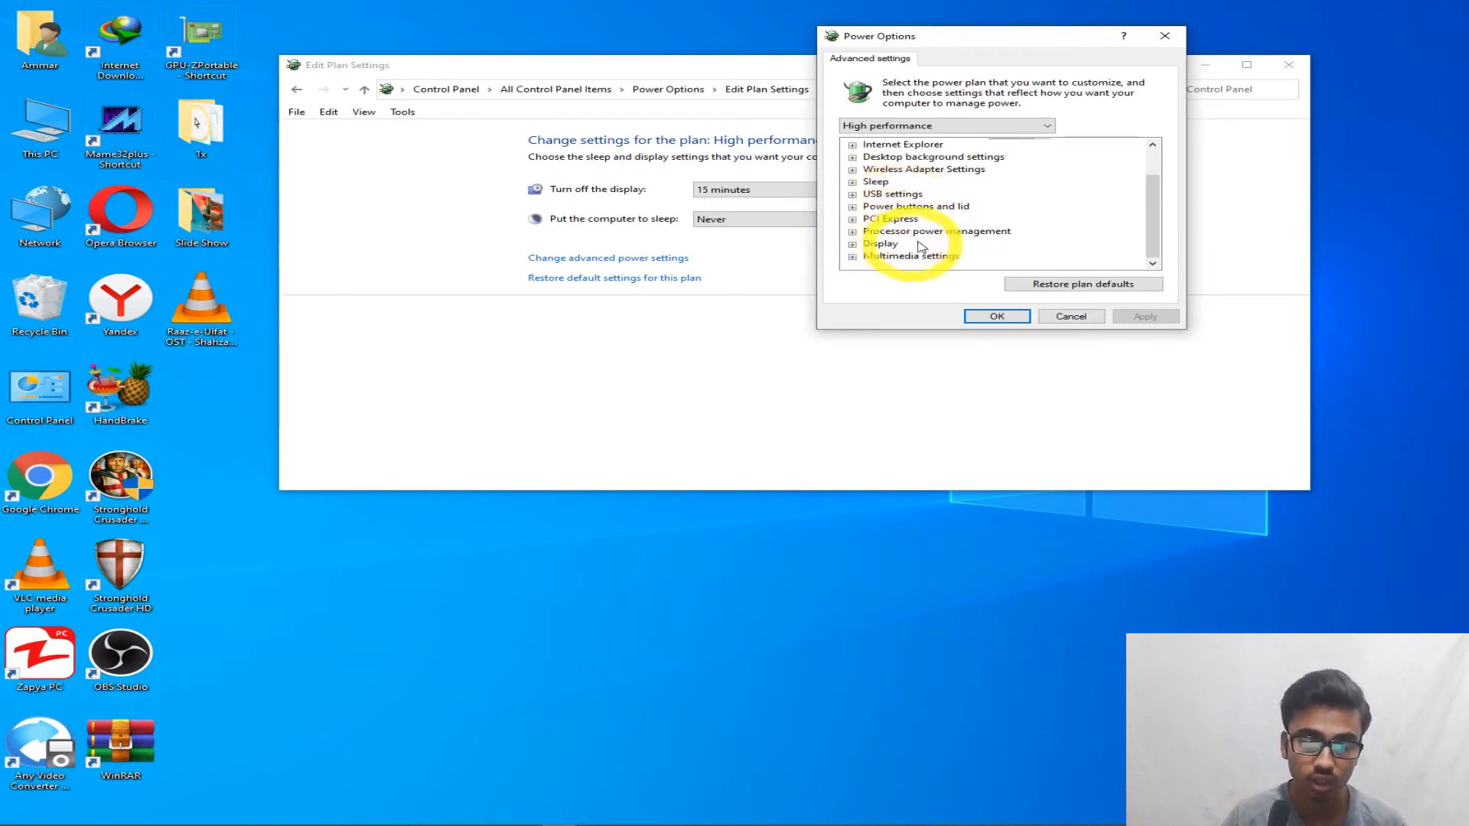
pyautogui.click(996, 316)
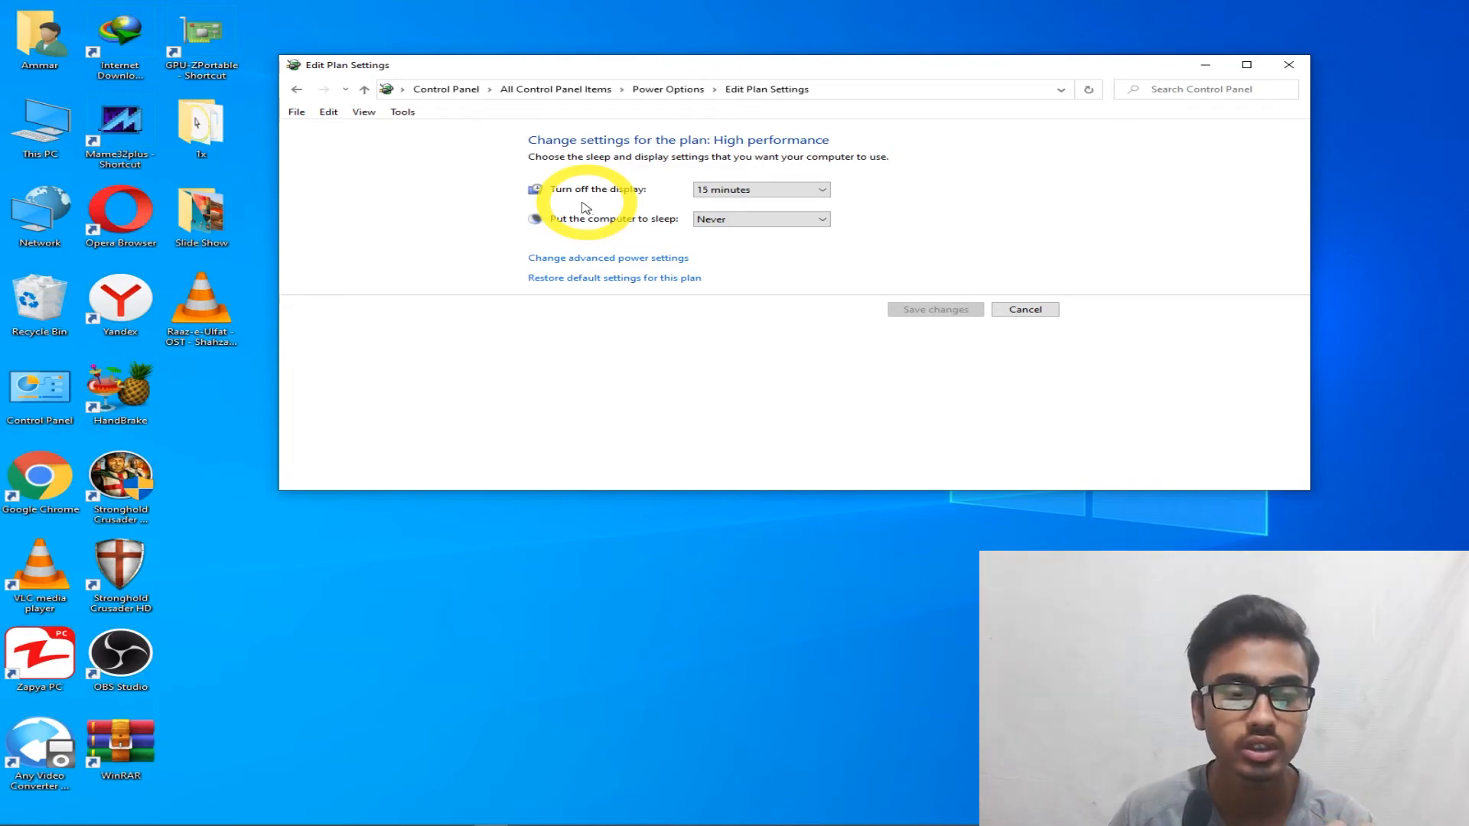
pyautogui.click(296, 89)
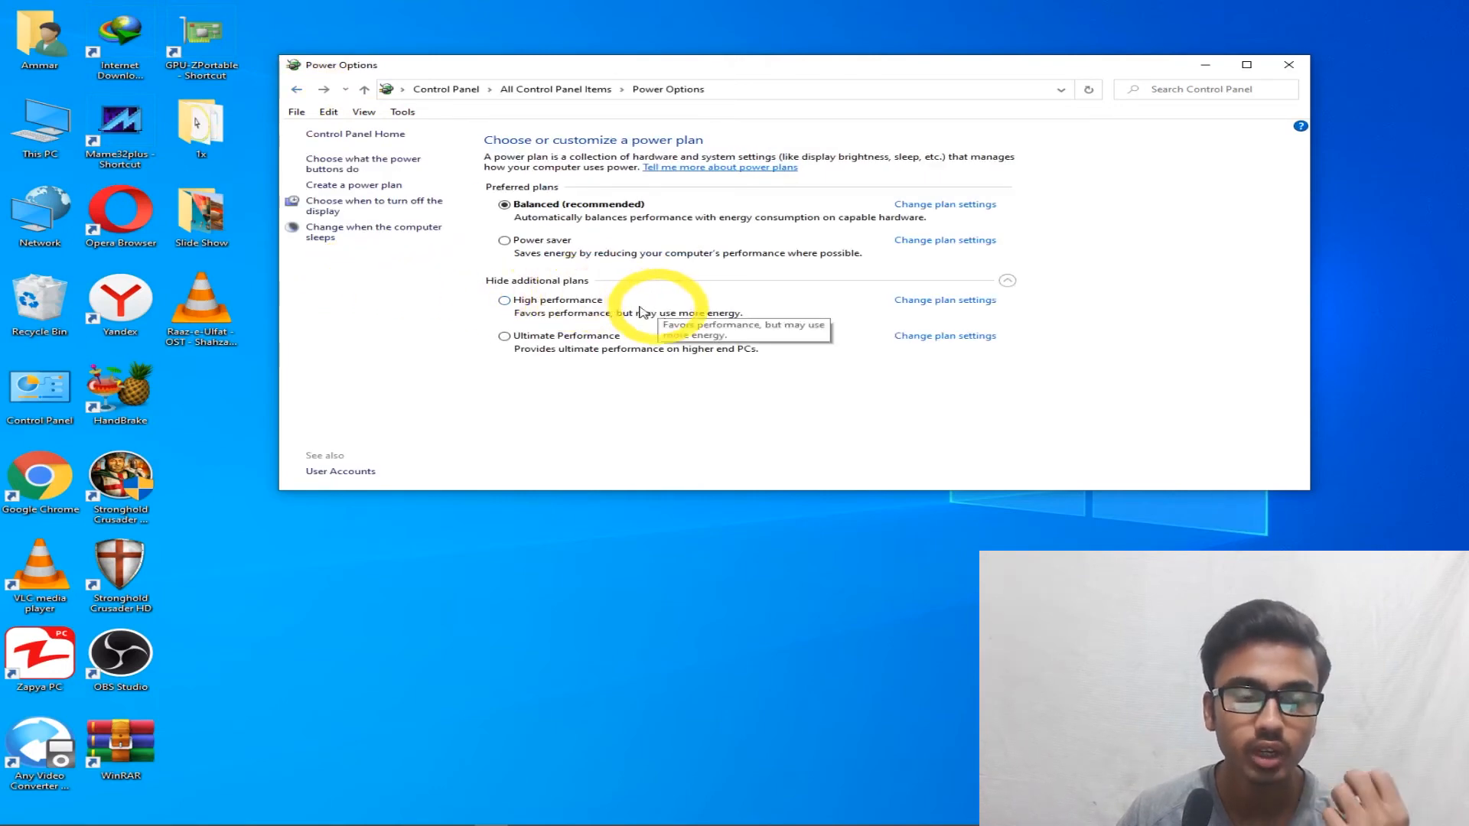
# - Activate the High performance plan and open the power button settings to review the available power and sleep button actions
pyautogui.click(563, 303)
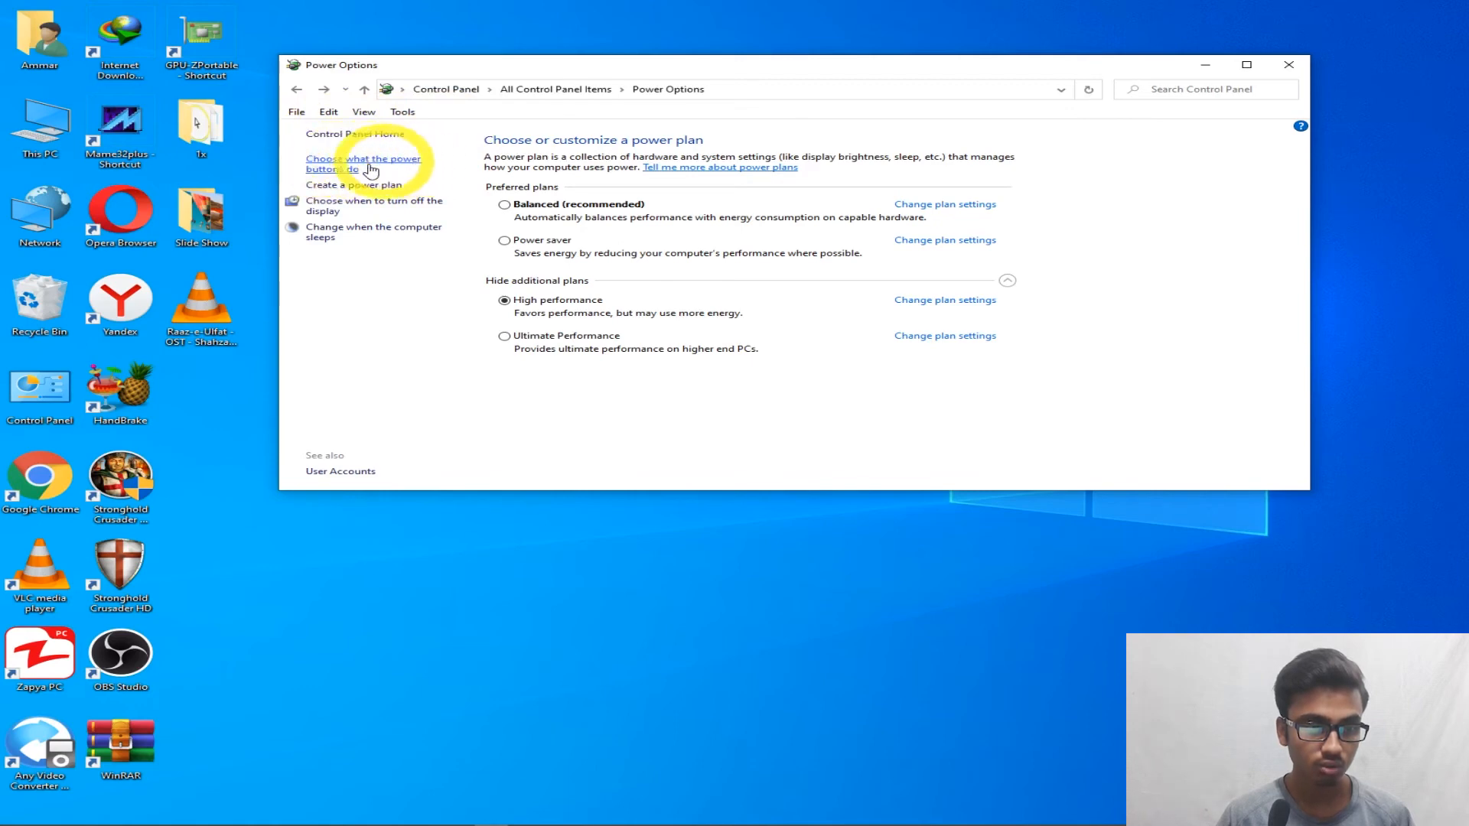
pyautogui.click(337, 167)
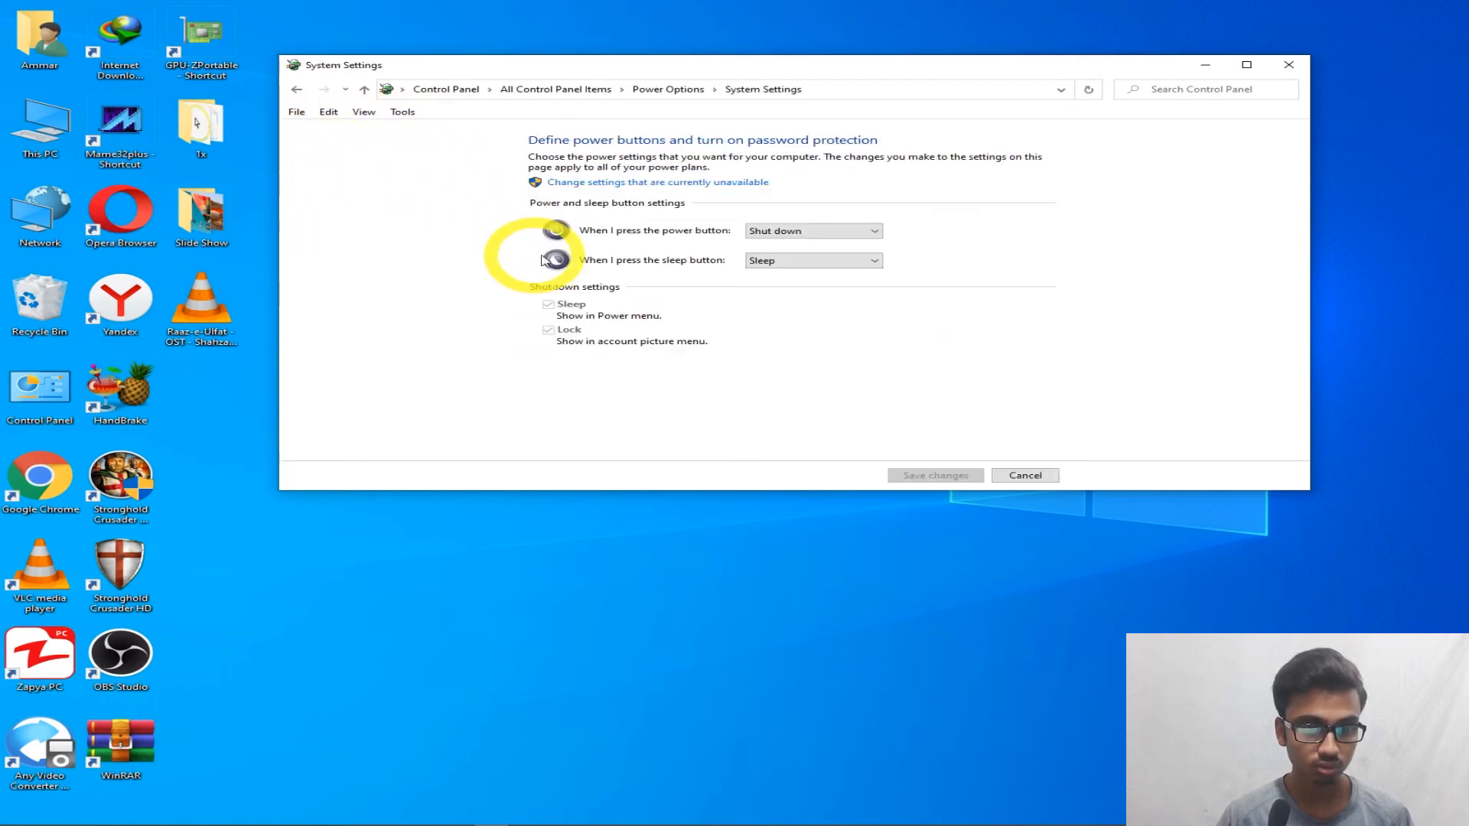
pyautogui.click(849, 232)
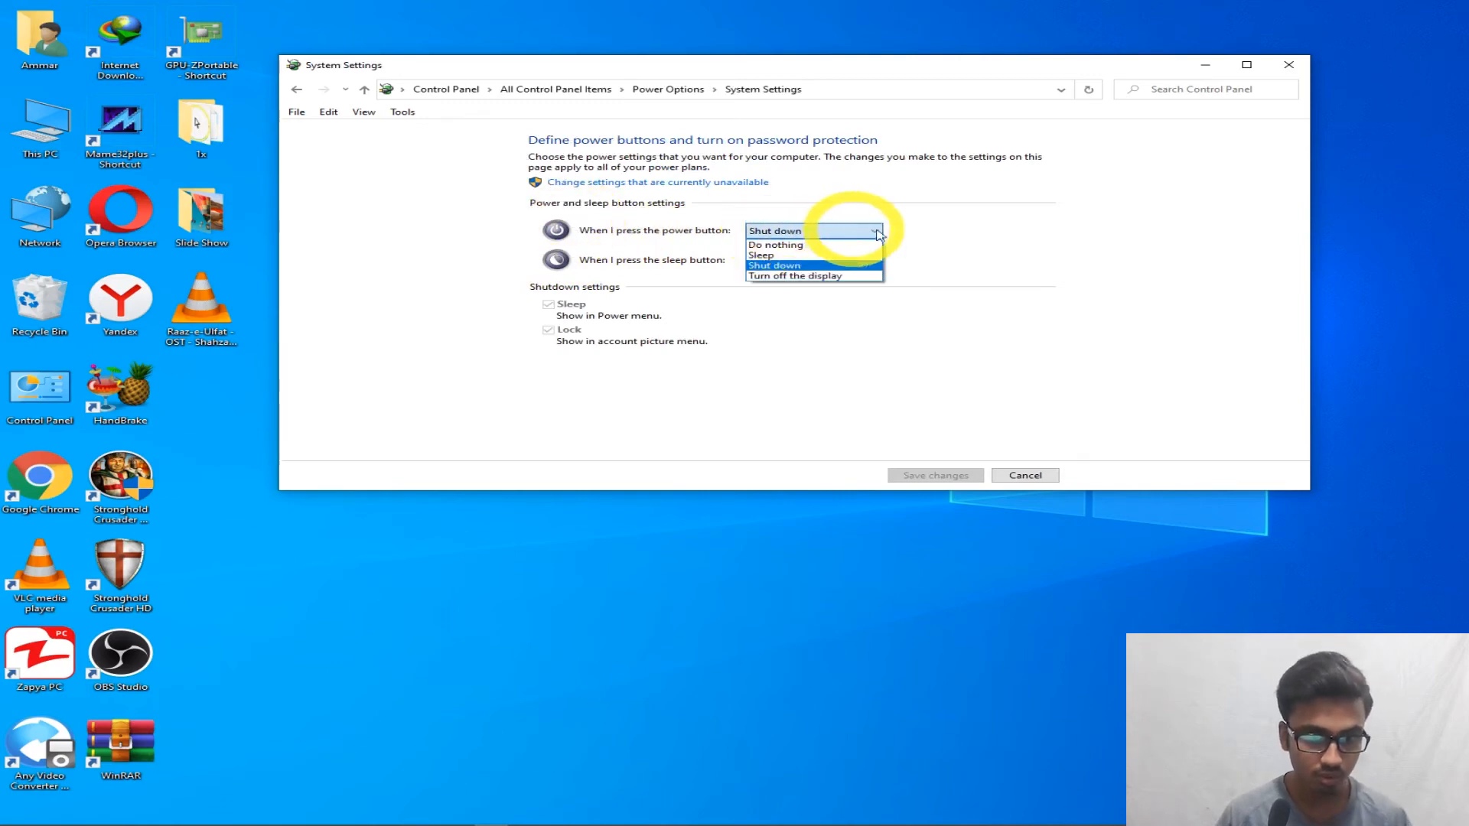
pyautogui.click(953, 239)
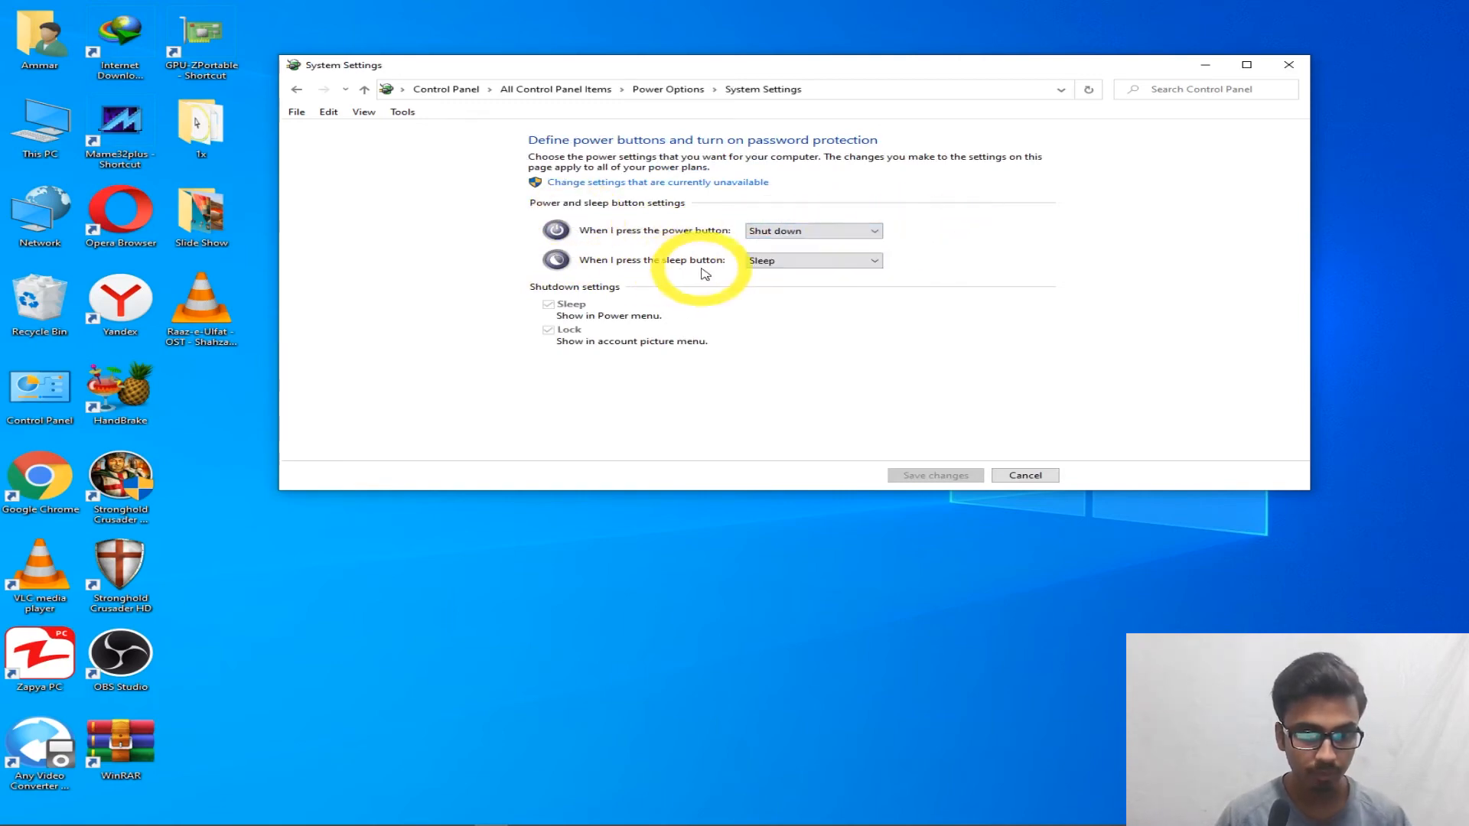
pyautogui.click(812, 261)
pyautogui.click(817, 262)
# - Set the action for pressing the power button to Turn off the display and review the alternative actions
pyautogui.click(803, 230)
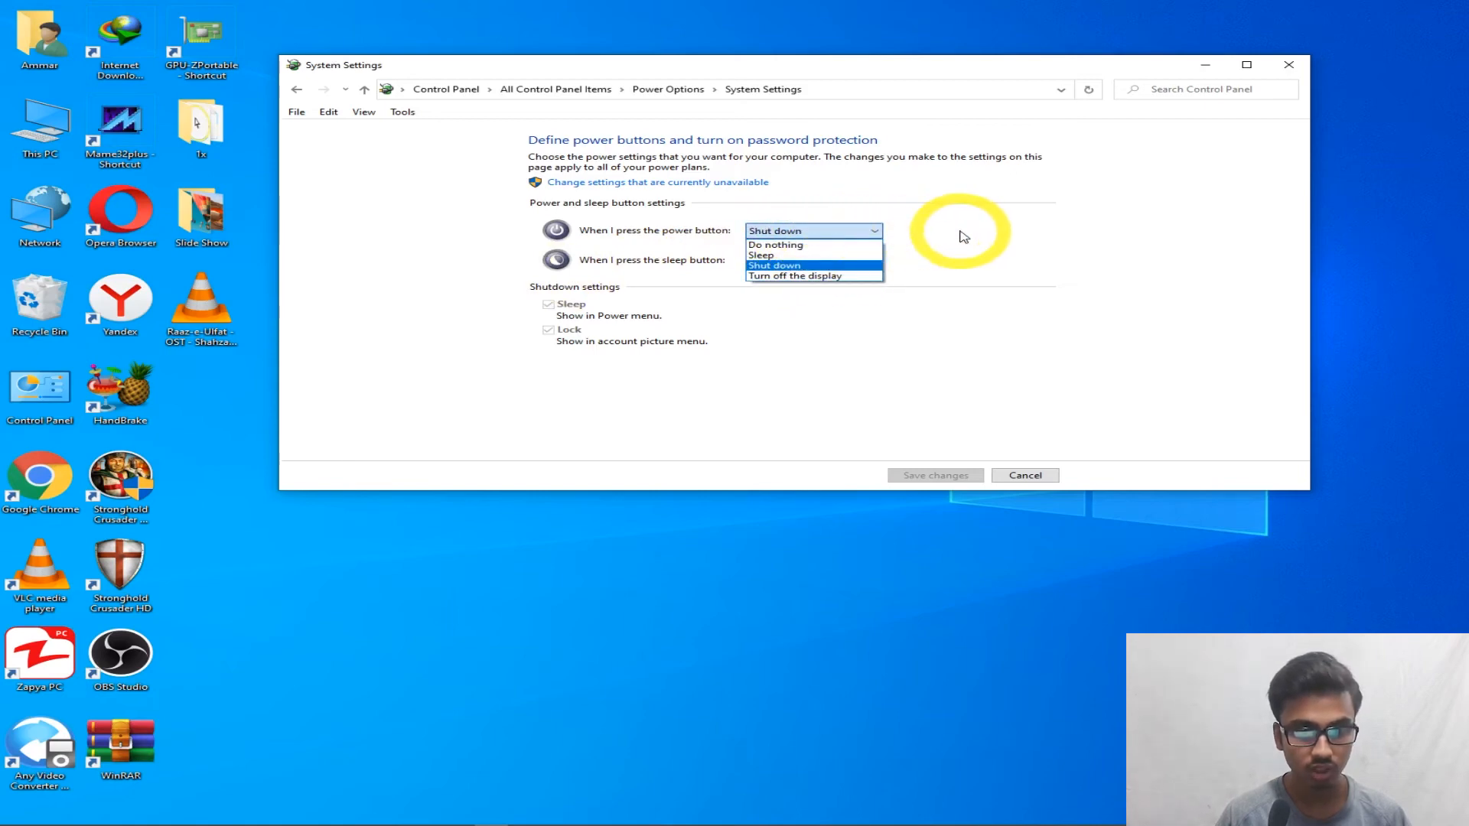
pyautogui.click(803, 276)
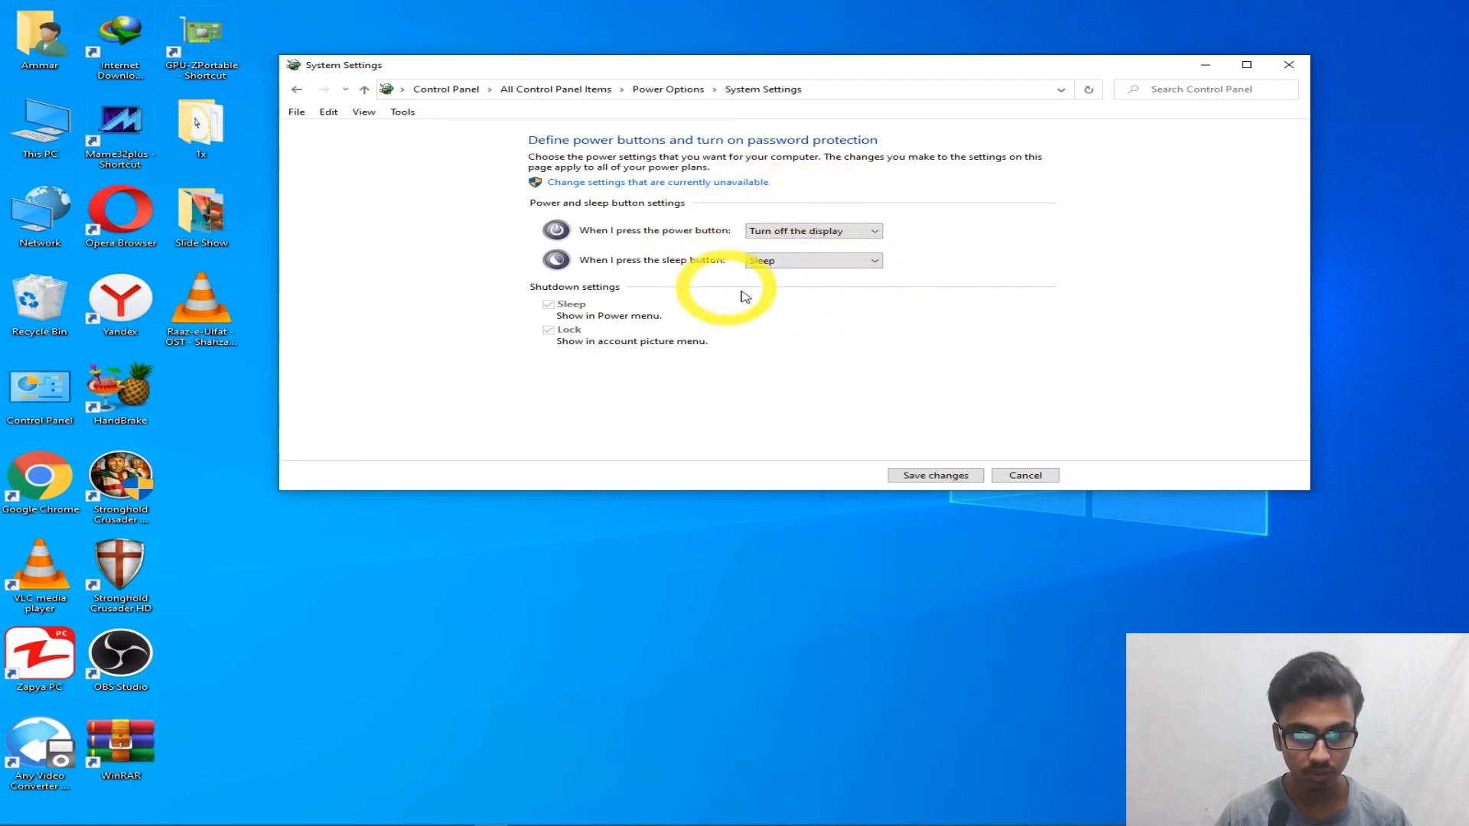
pyautogui.click(821, 230)
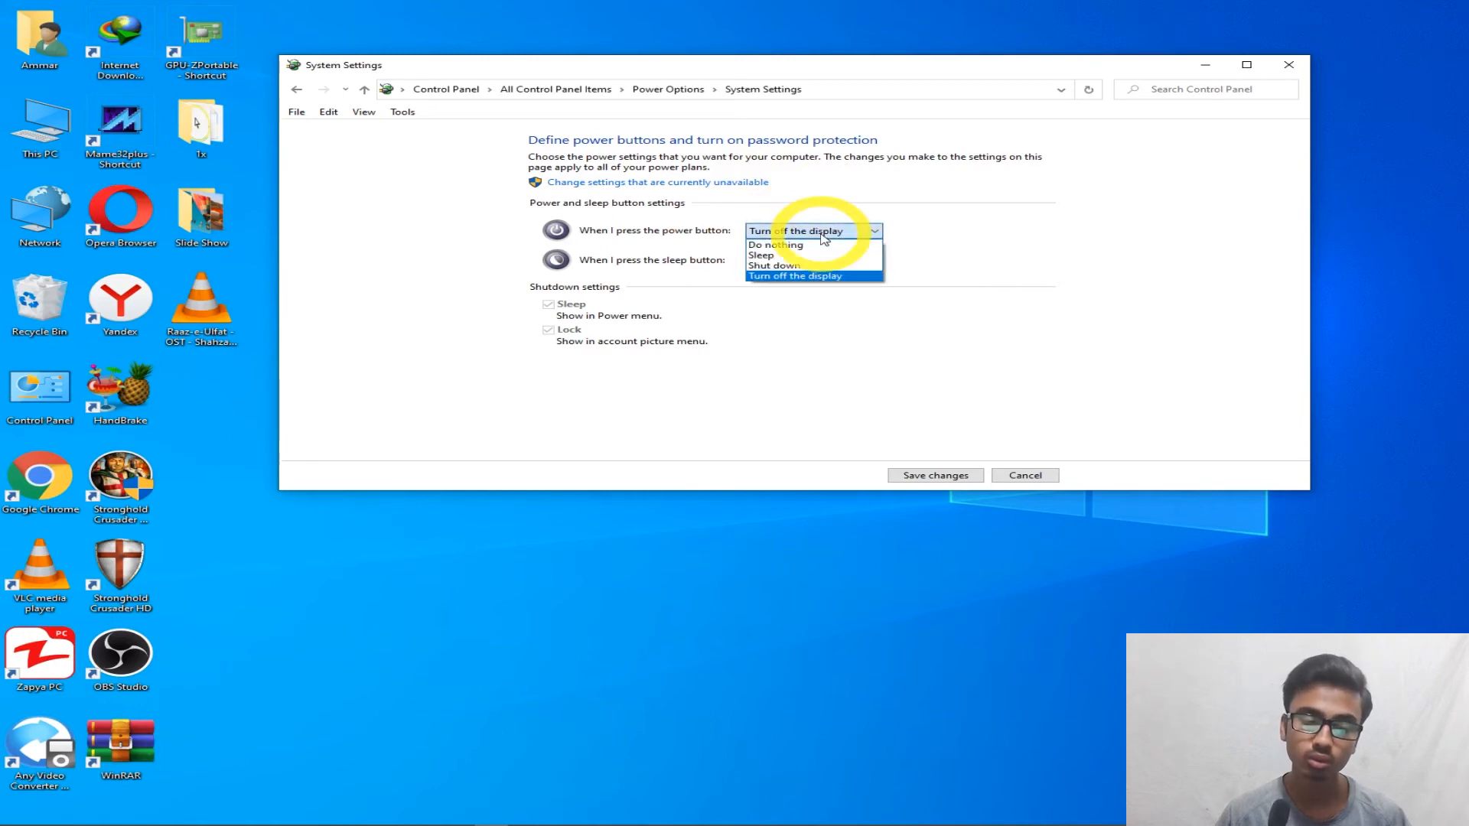
pyautogui.click(830, 231)
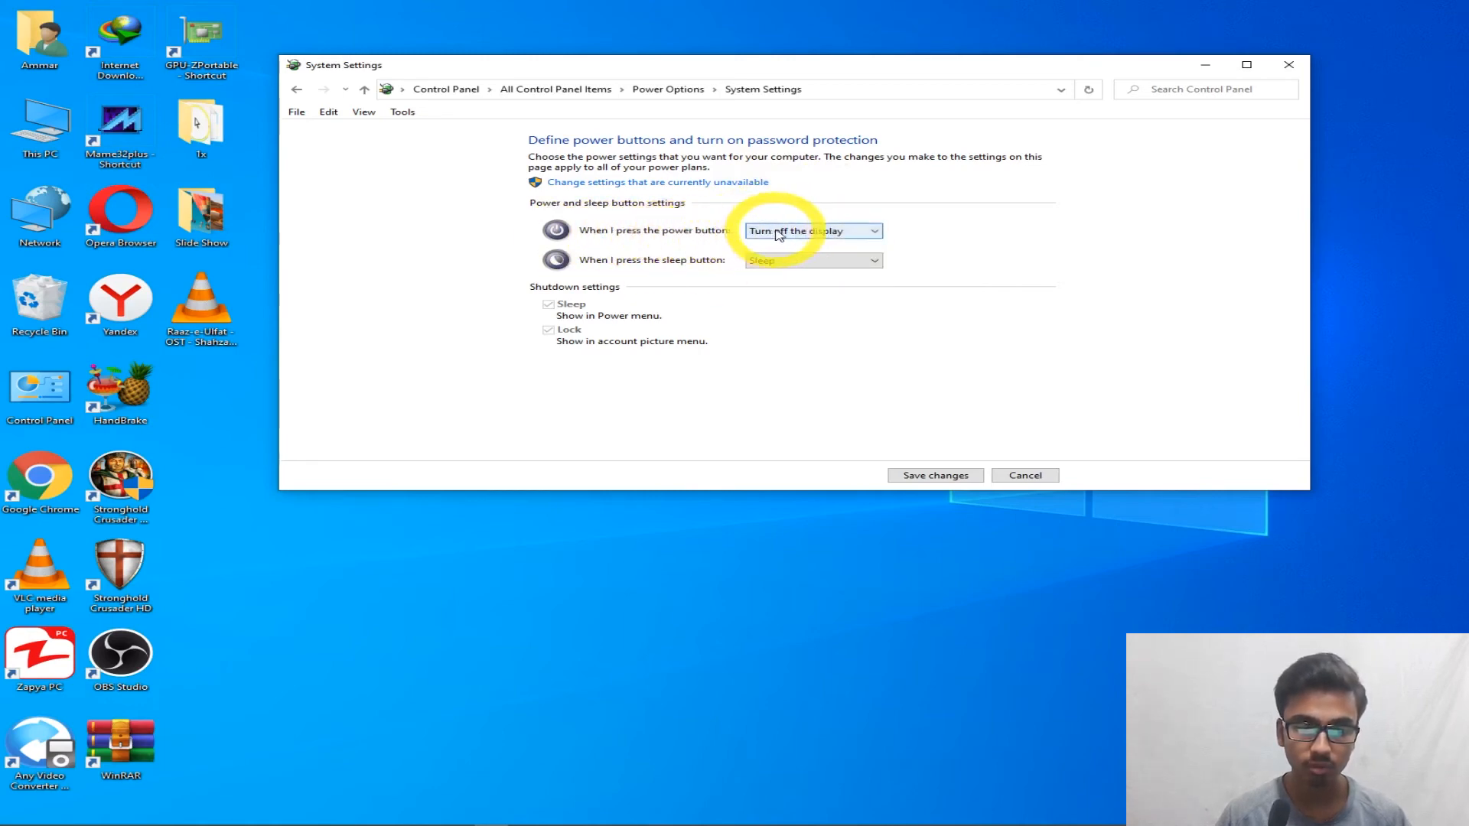
pyautogui.click(807, 231)
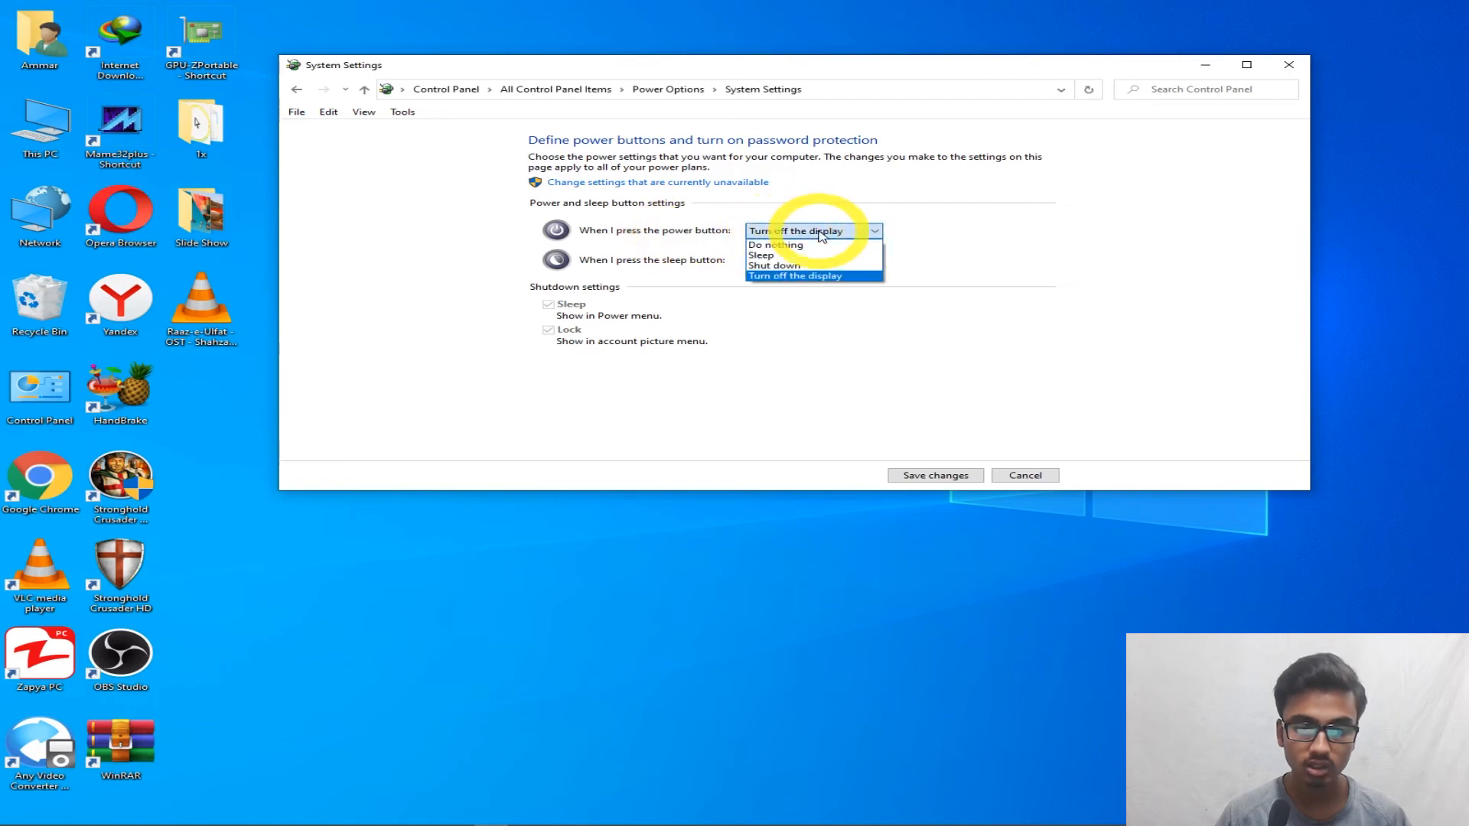
# - Set the power button action to Sleep and look over the other choices offered for it
pyautogui.click(757, 254)
pyautogui.click(769, 231)
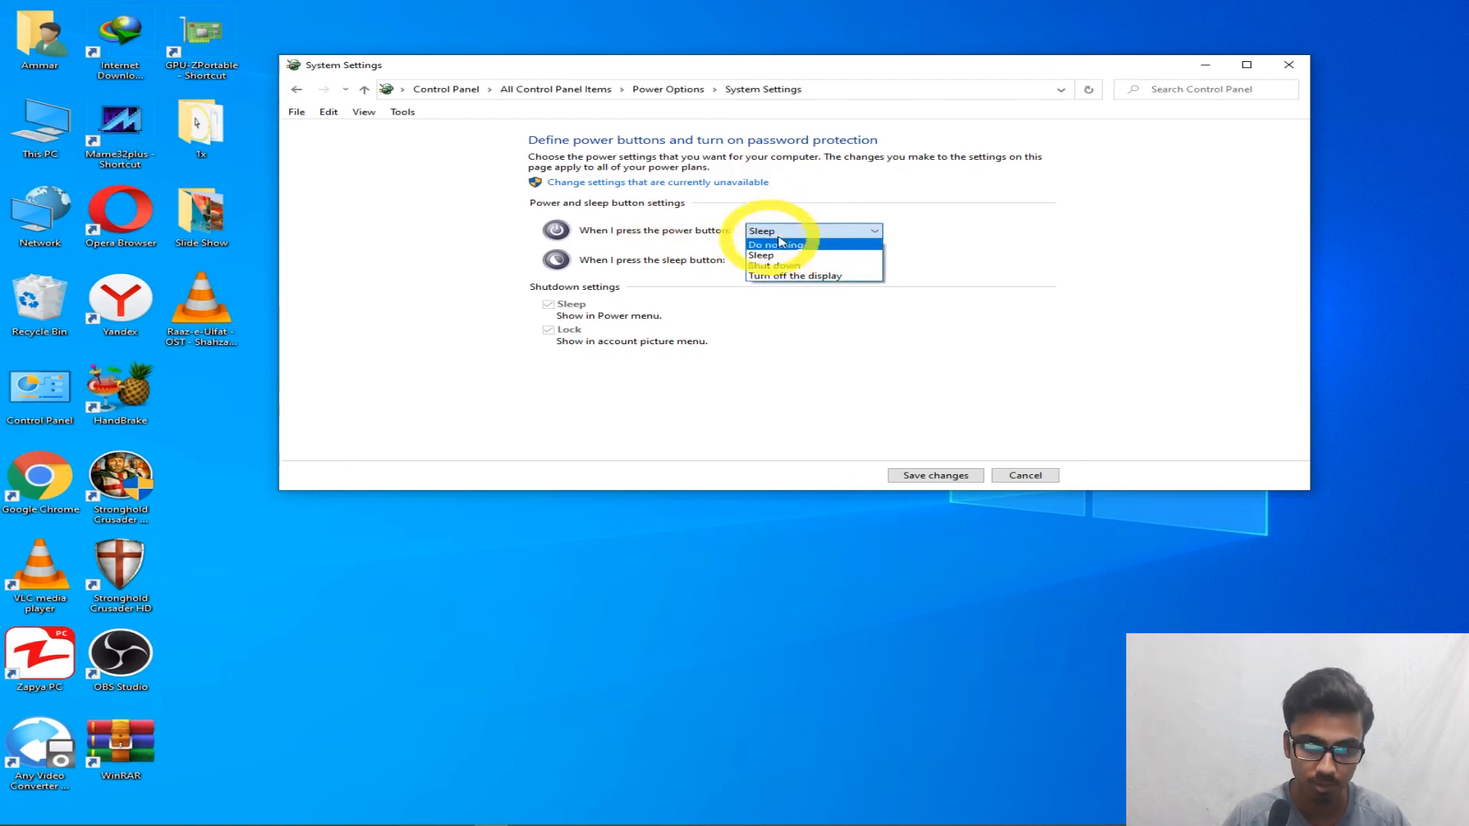
pyautogui.click(779, 259)
pyautogui.click(779, 233)
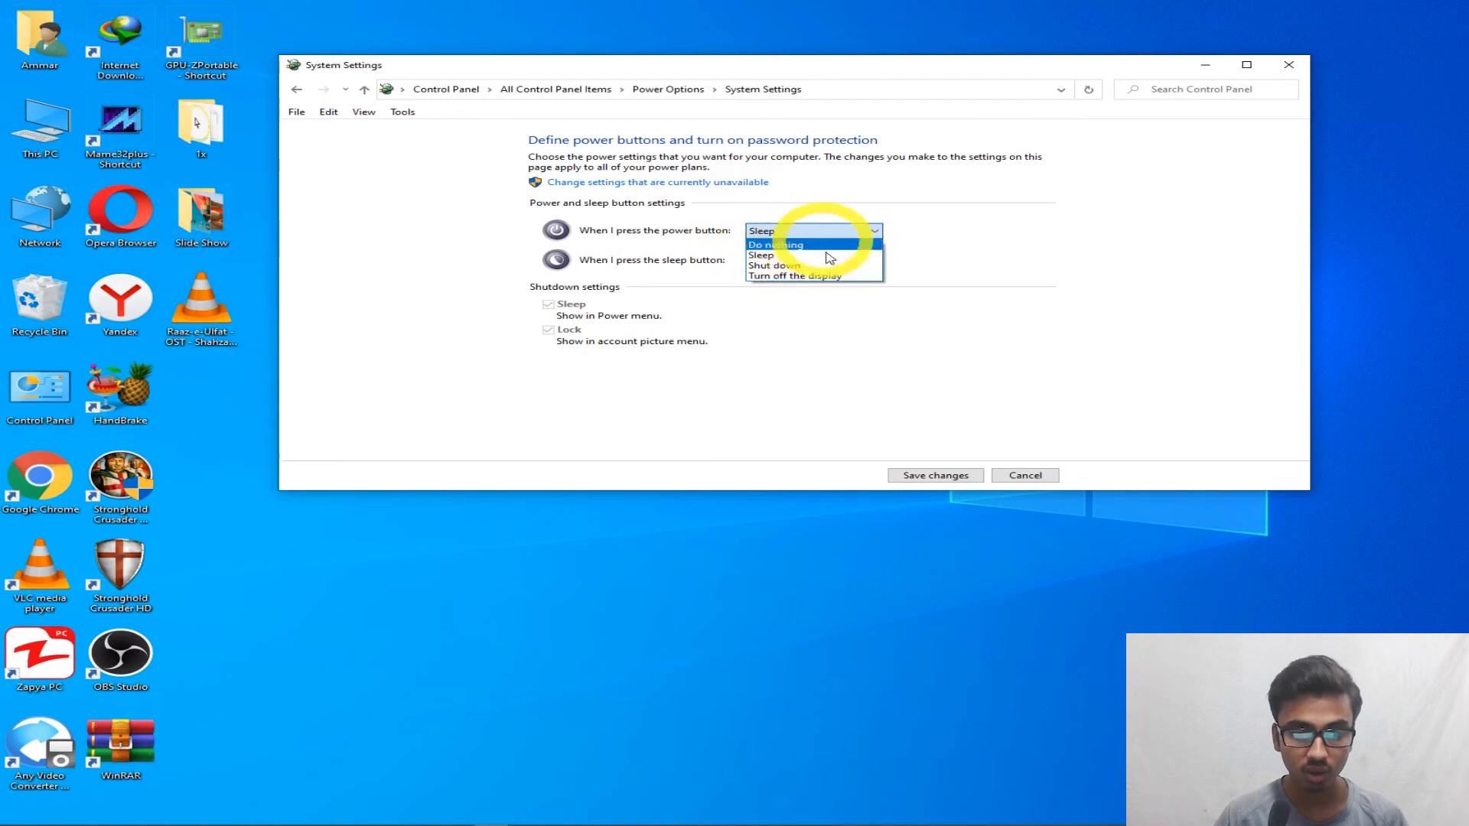
pyautogui.click(798, 232)
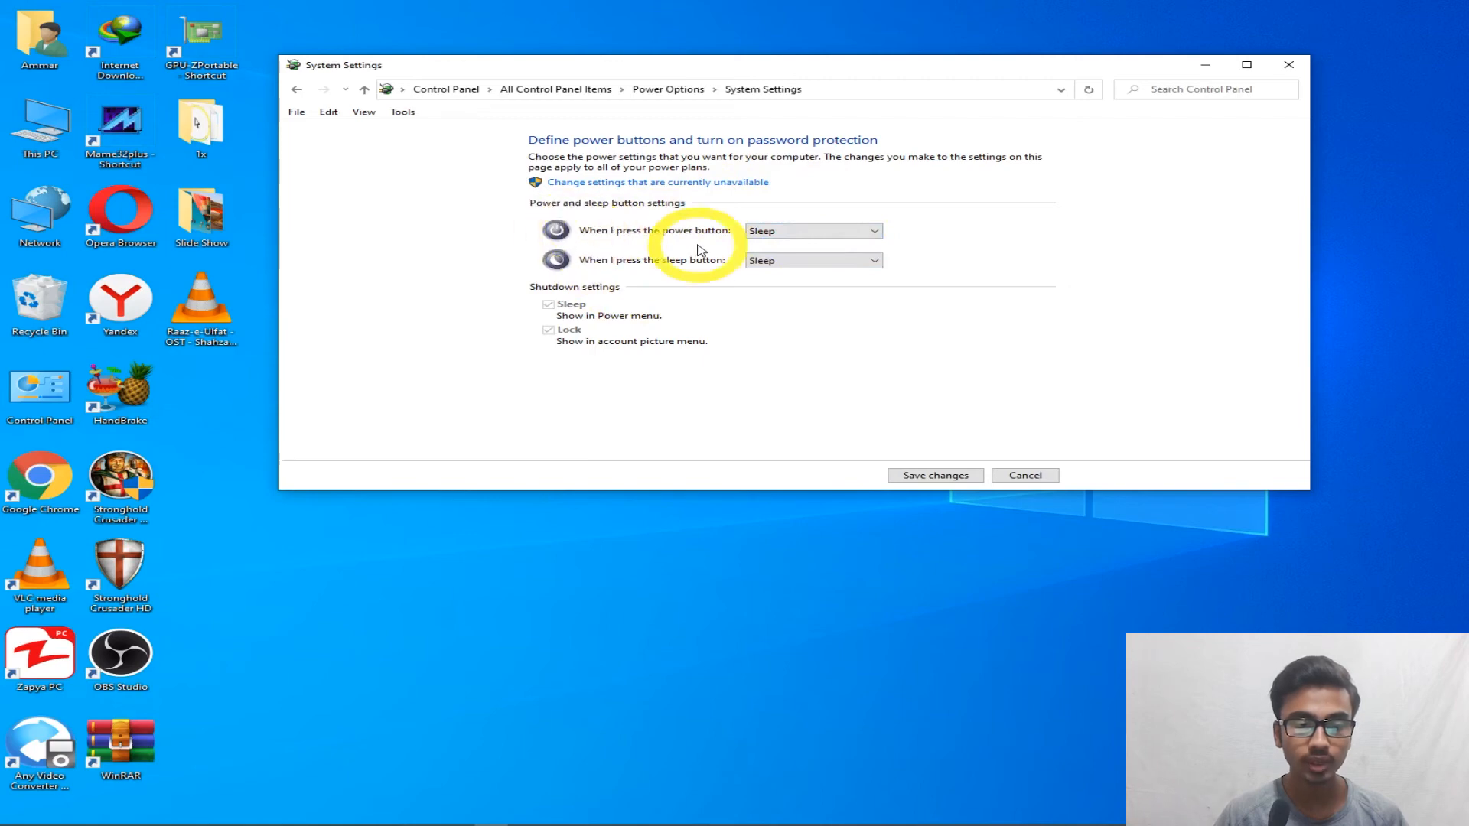
# - Change the power button action to Turn off the display and save the changes
pyautogui.click(807, 234)
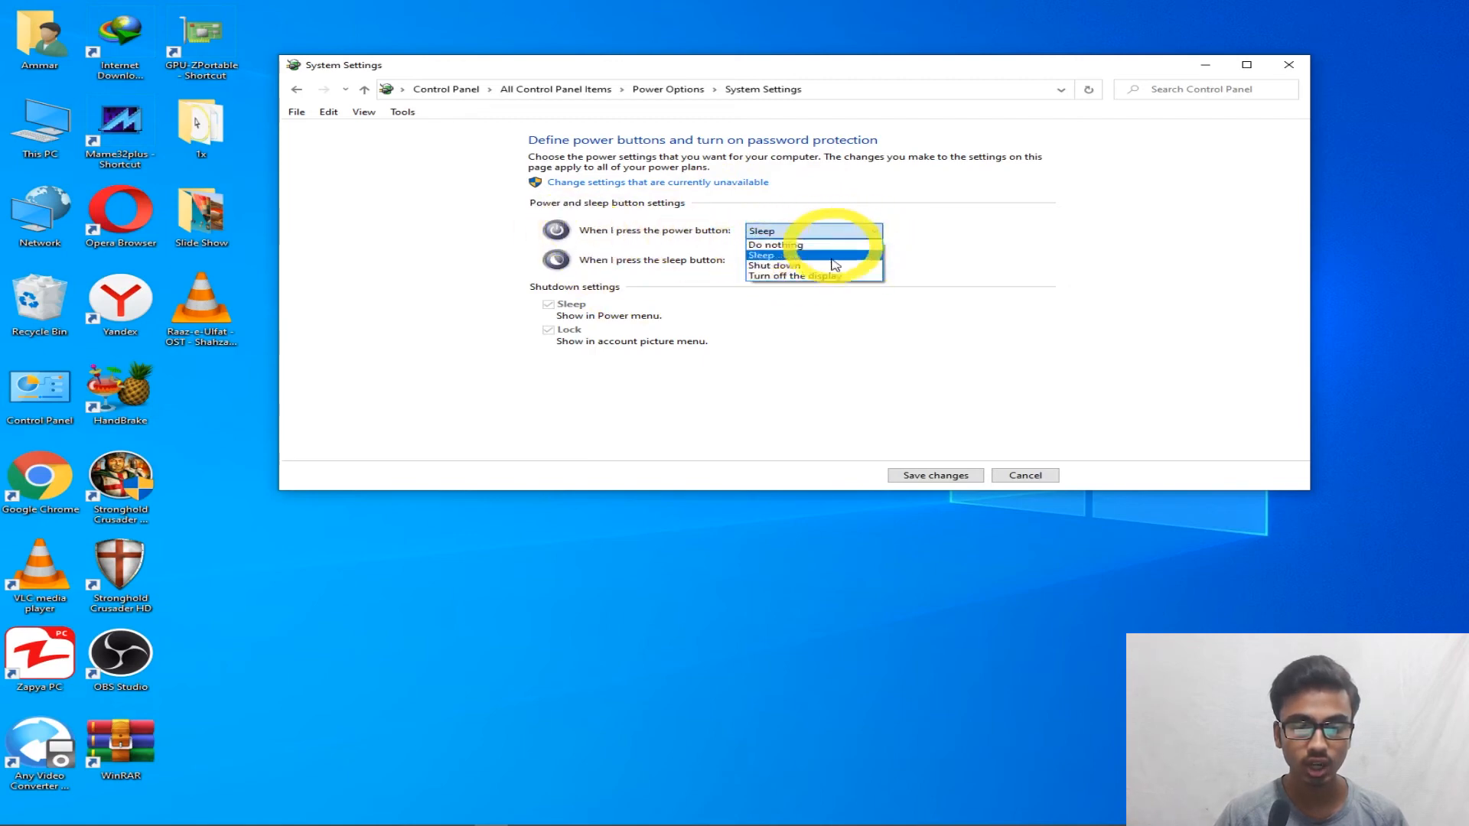
pyautogui.click(802, 275)
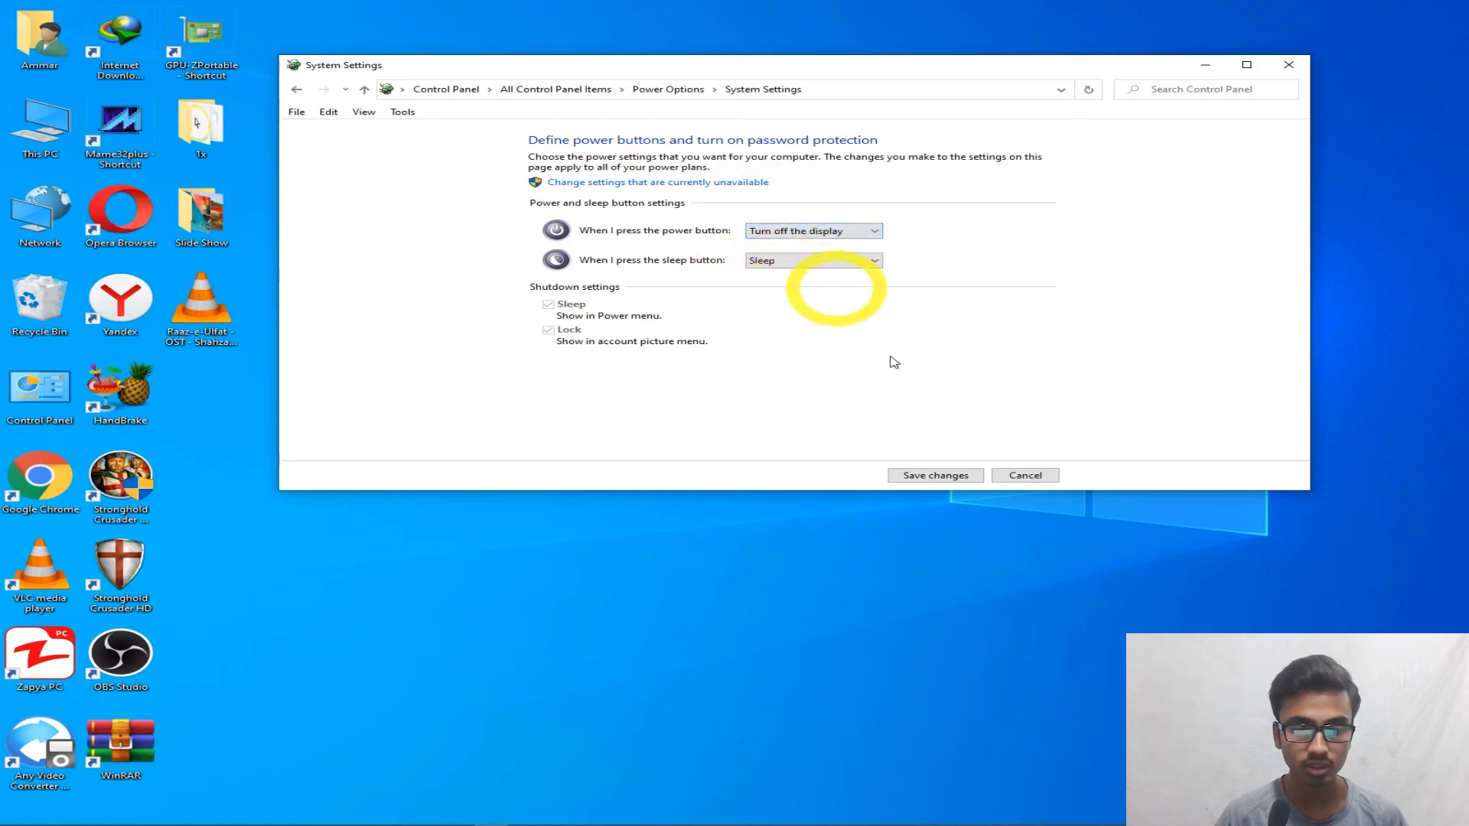
pyautogui.click(926, 478)
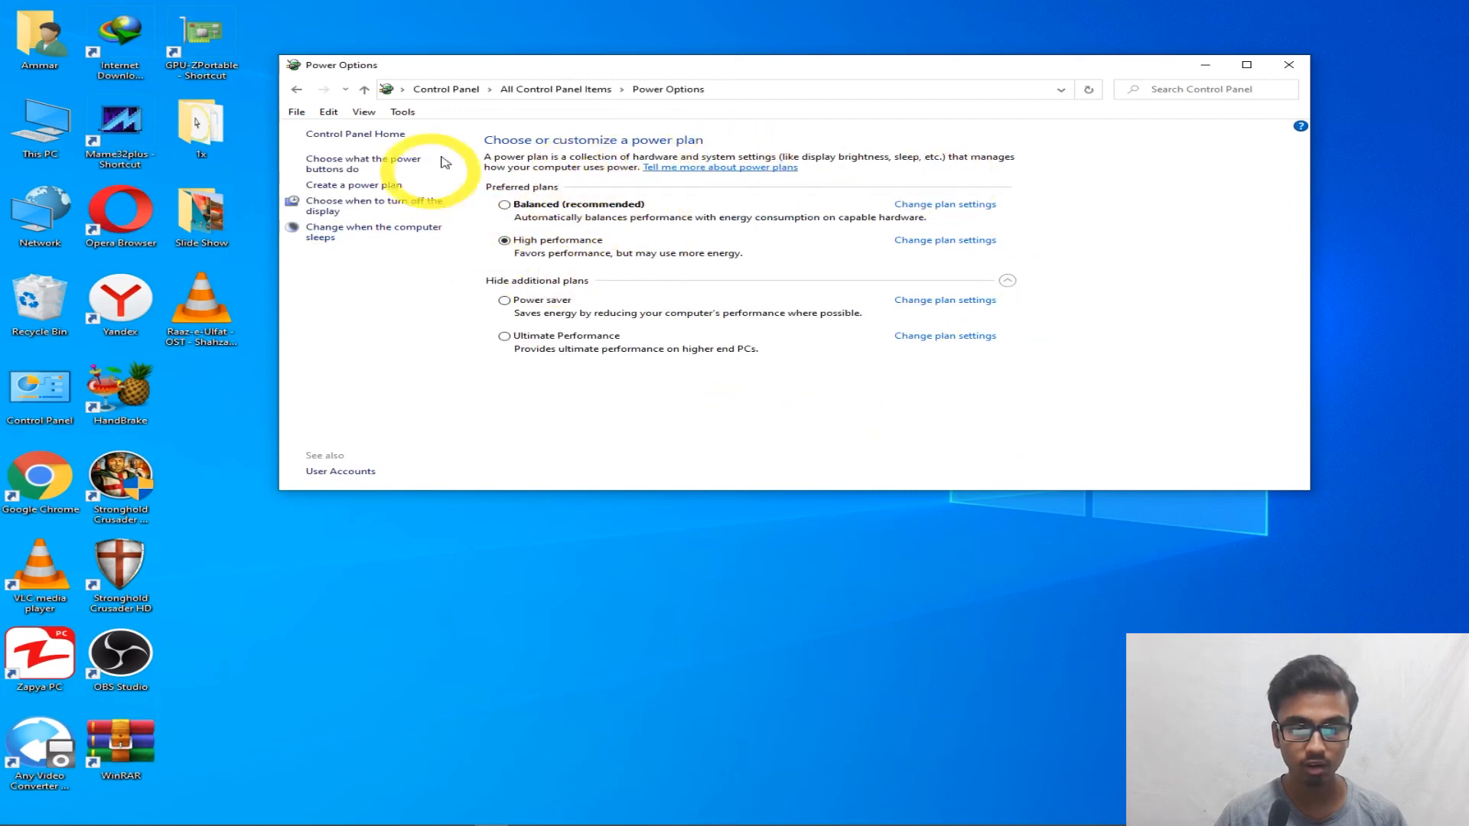
# - Reopen the power button settings, set the power button action to Shut down, and save the changes
pyautogui.click(338, 162)
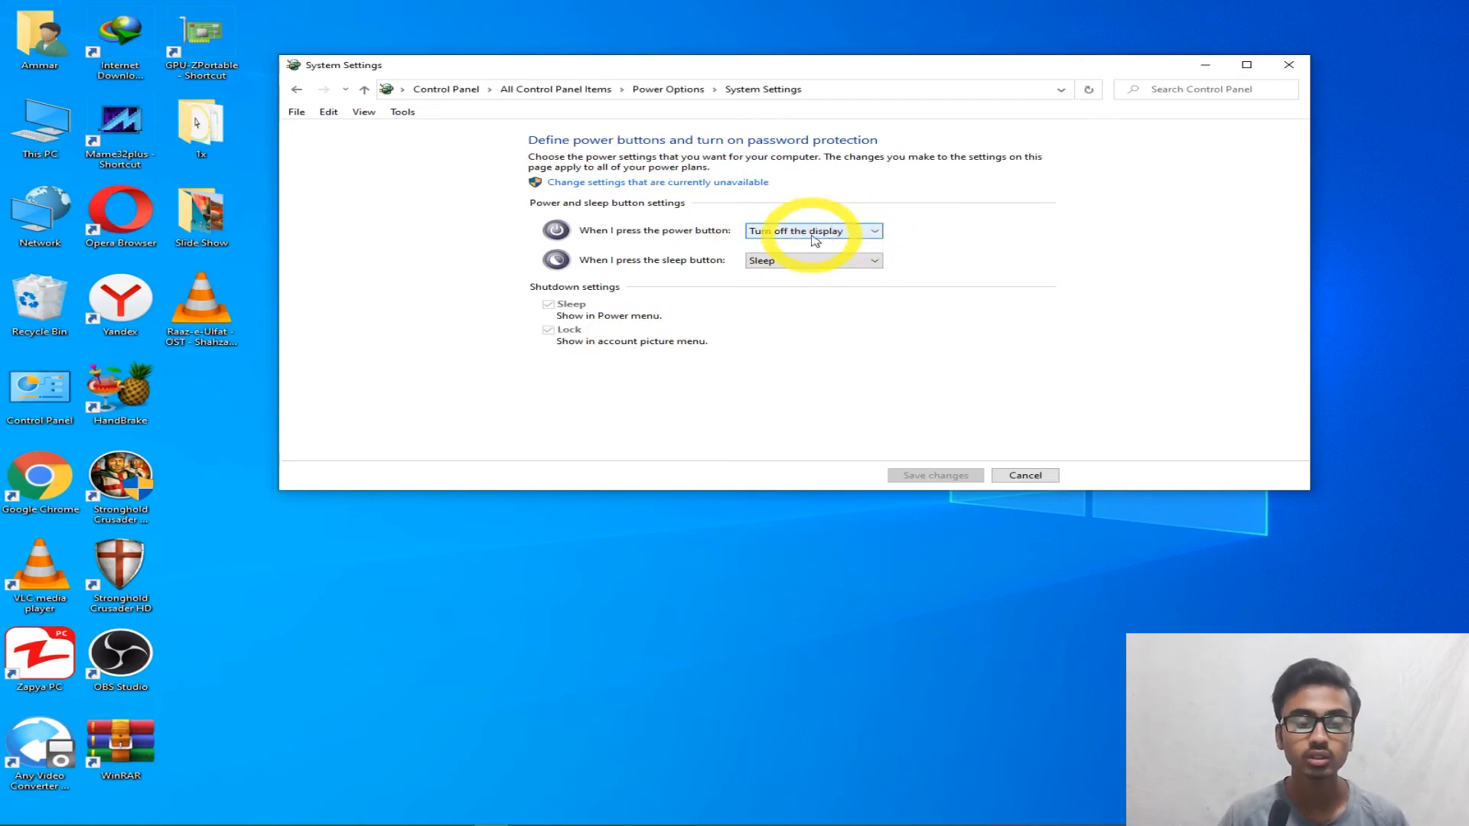
pyautogui.click(770, 237)
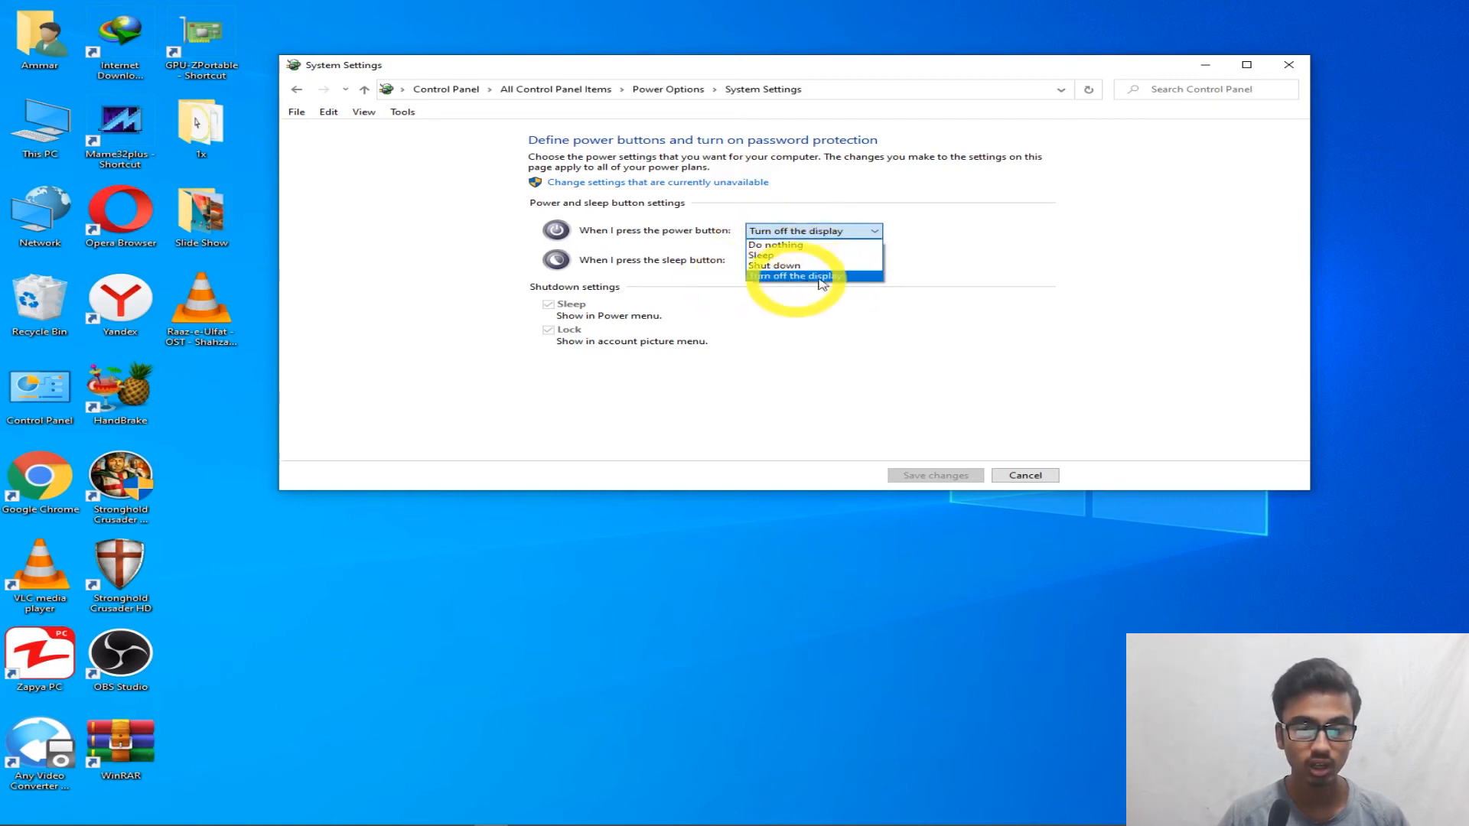
pyautogui.click(789, 268)
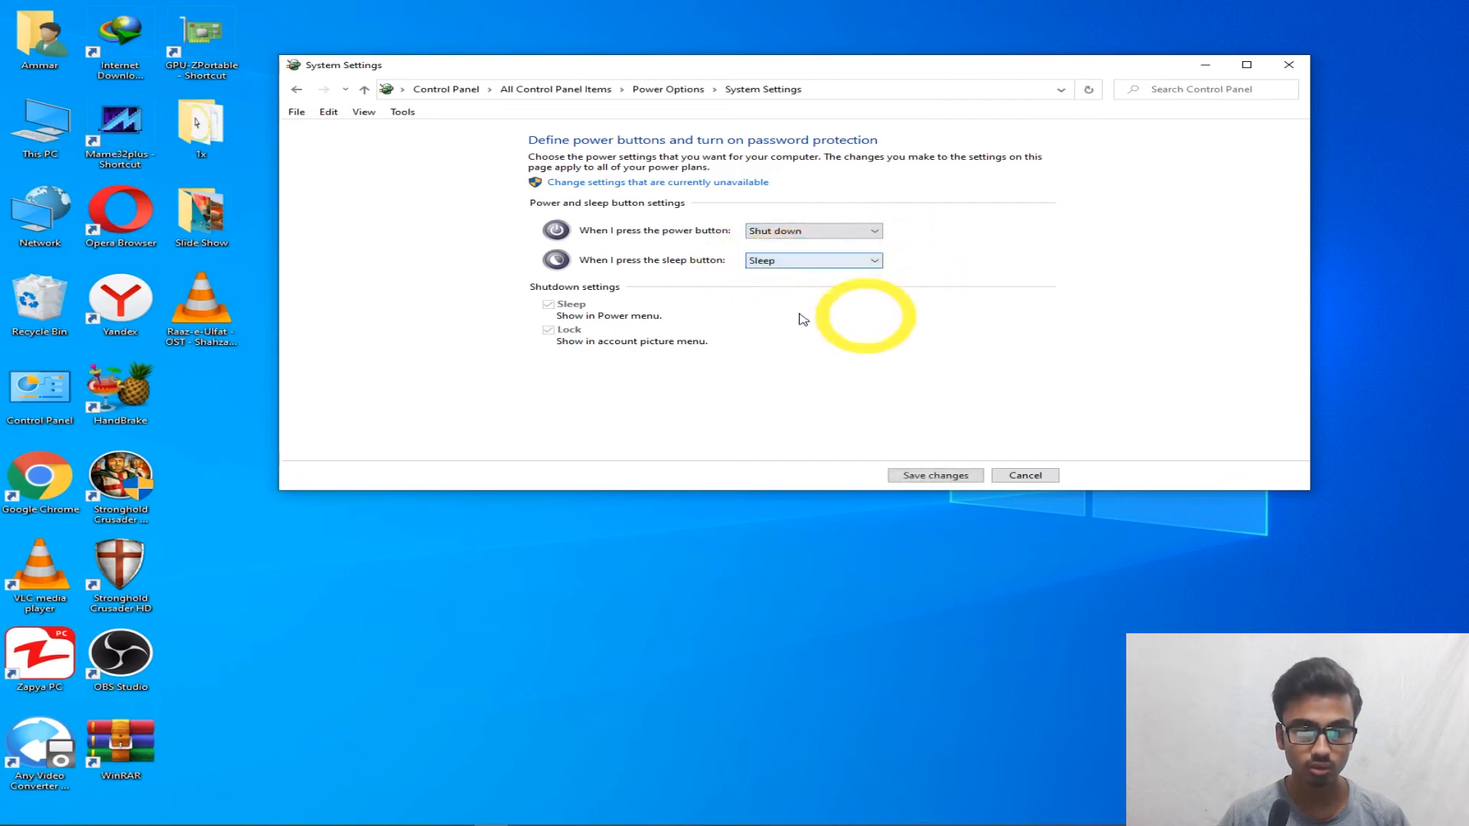
pyautogui.click(918, 475)
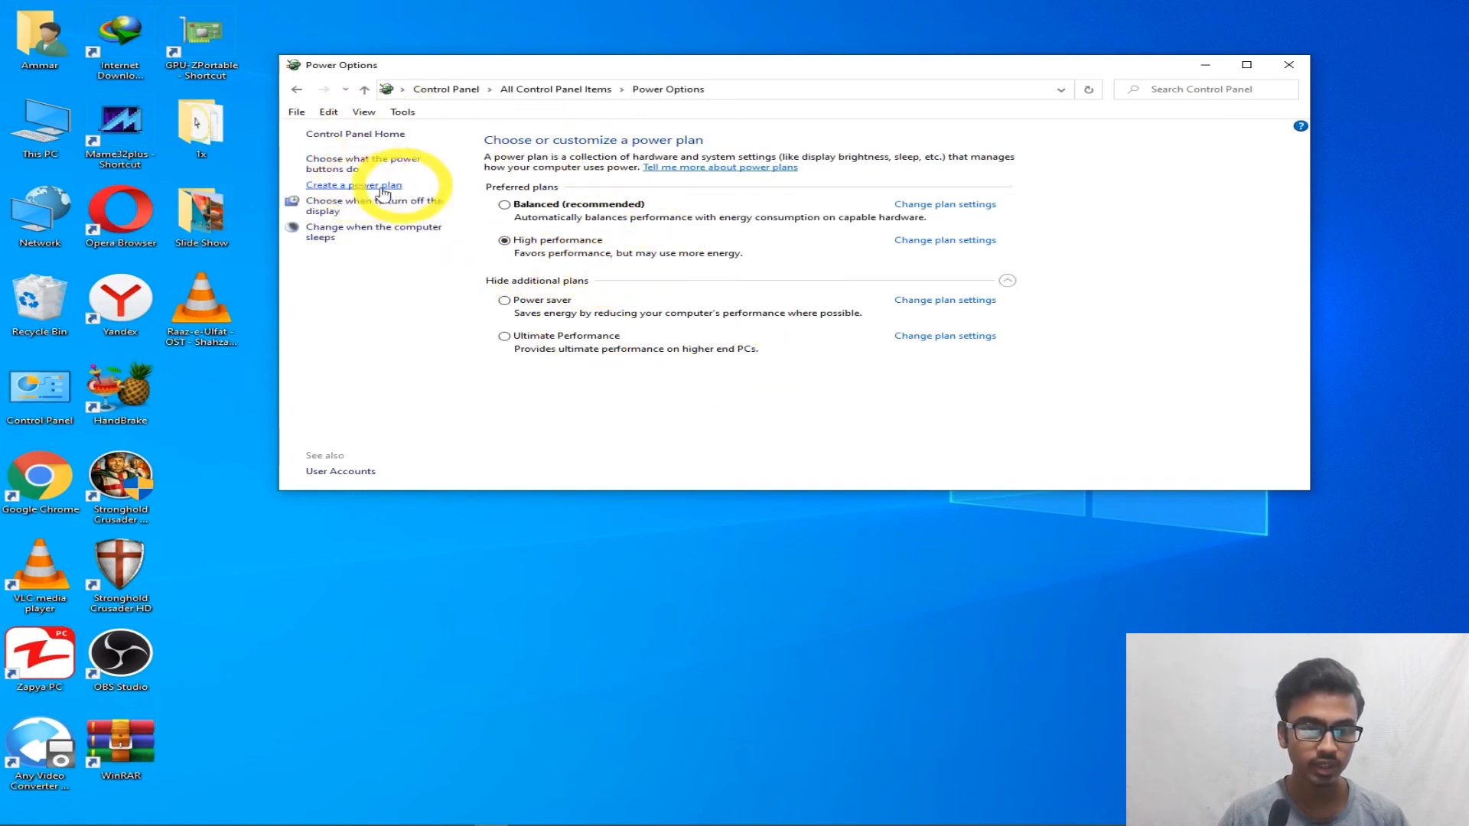
# - View the Create a power plan page and the High performance plan's basic settings, returning to the plan list after each
pyautogui.click(356, 188)
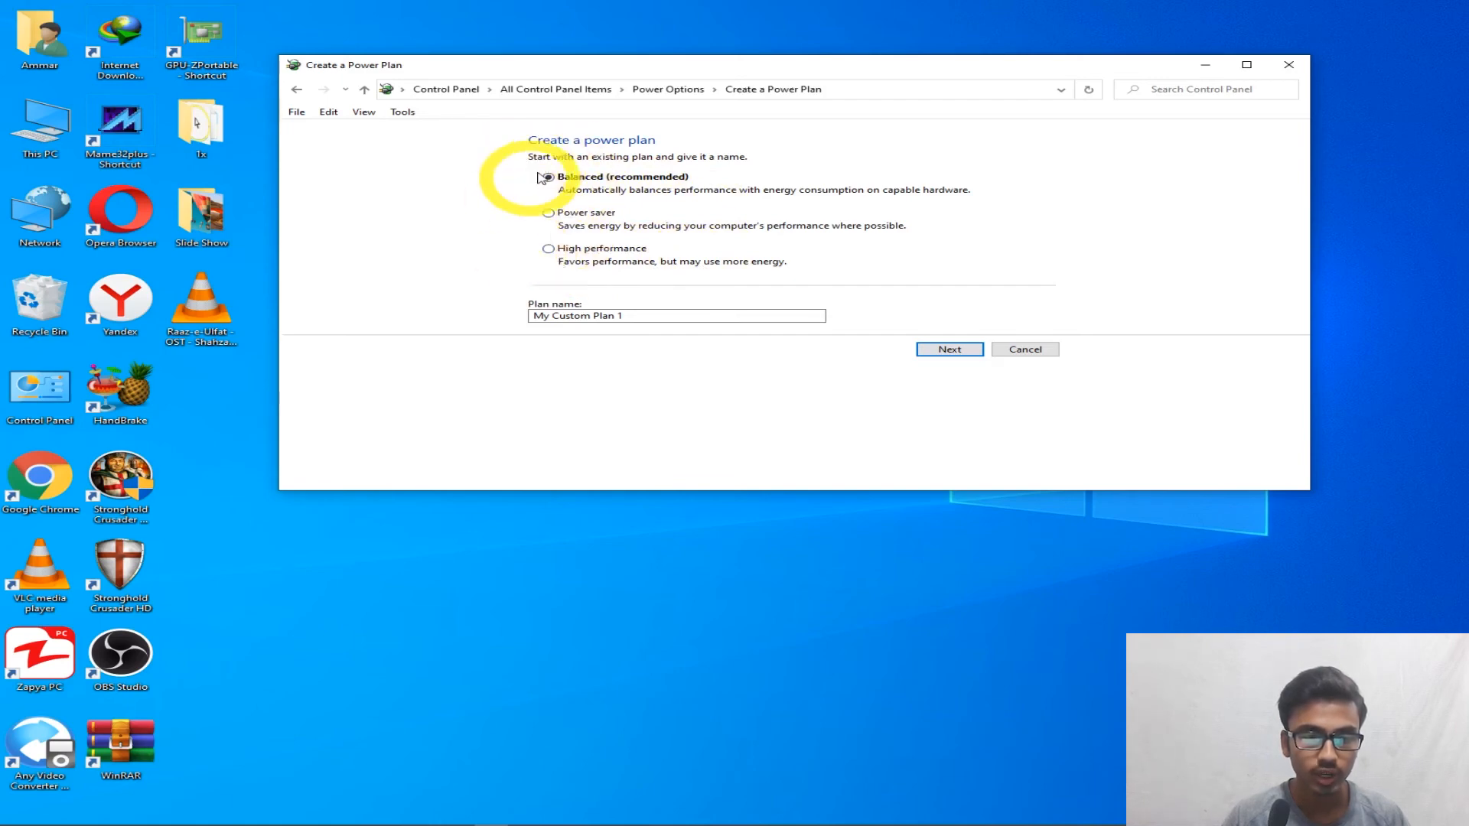
pyautogui.click(298, 91)
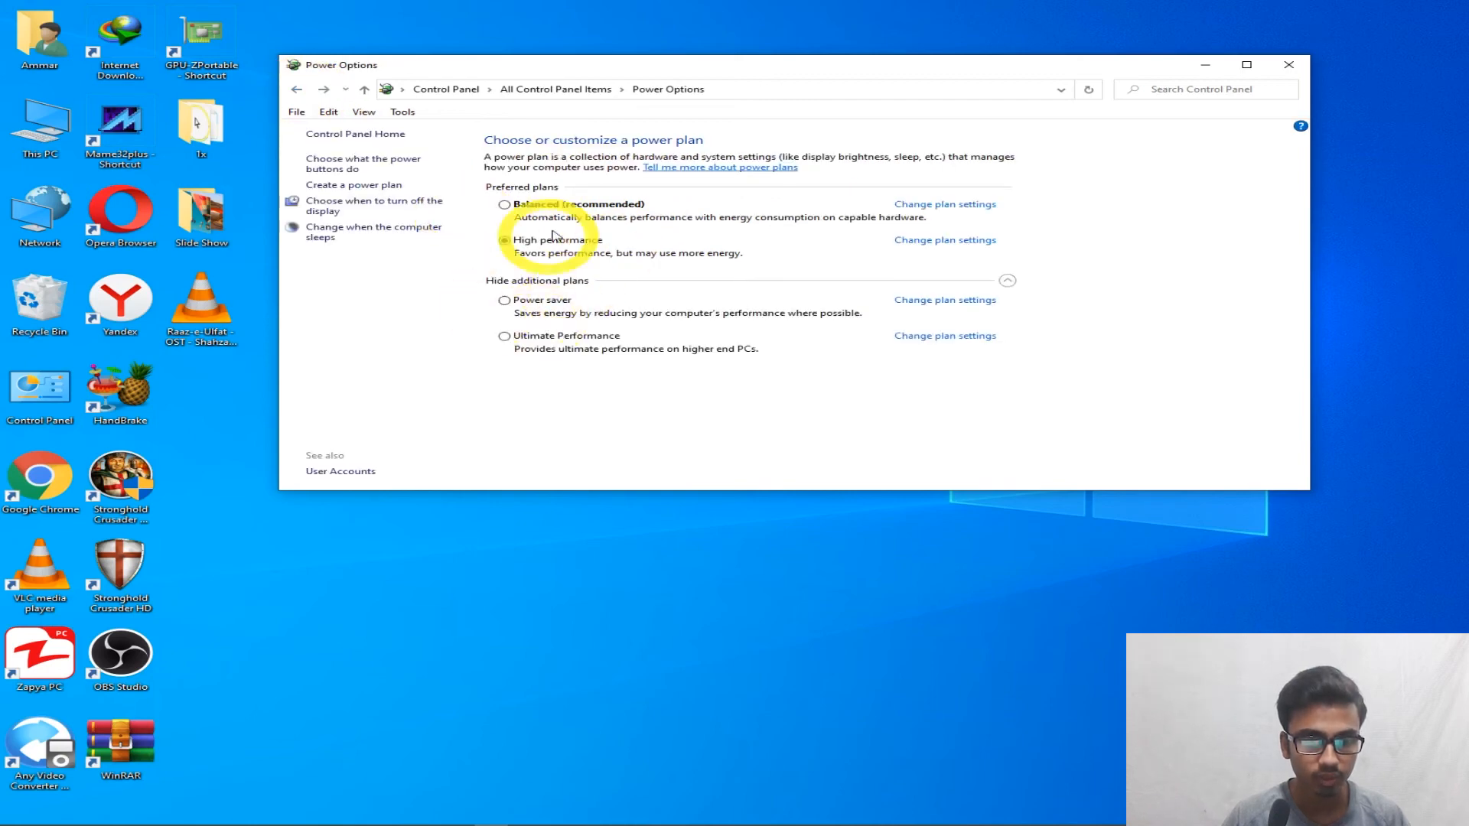
pyautogui.click(935, 241)
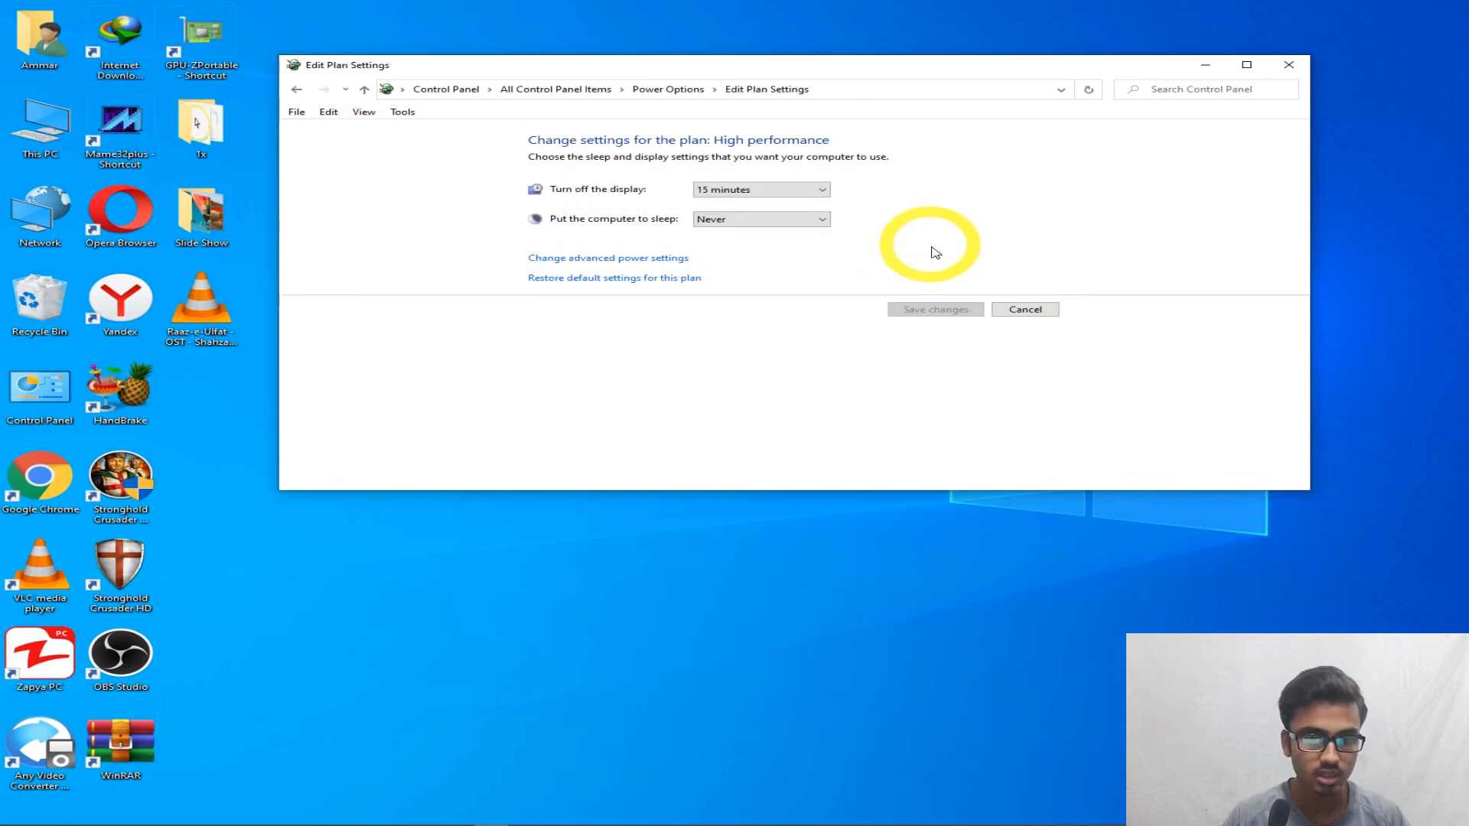
pyautogui.click(298, 90)
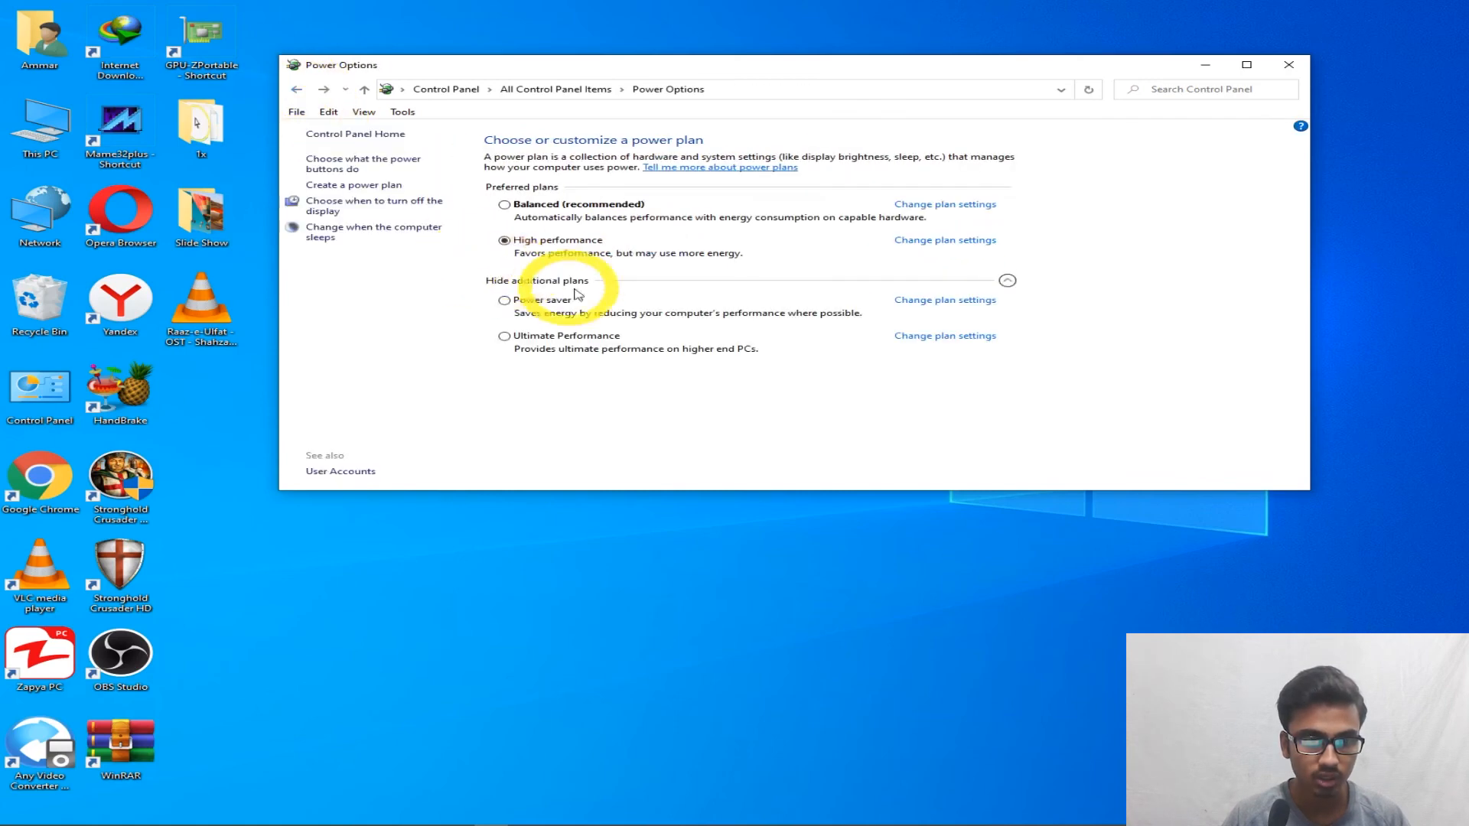
# - Open the High performance plan's advanced power settings and move the dialog to the other side of the plan options
pyautogui.click(917, 243)
pyautogui.click(624, 257)
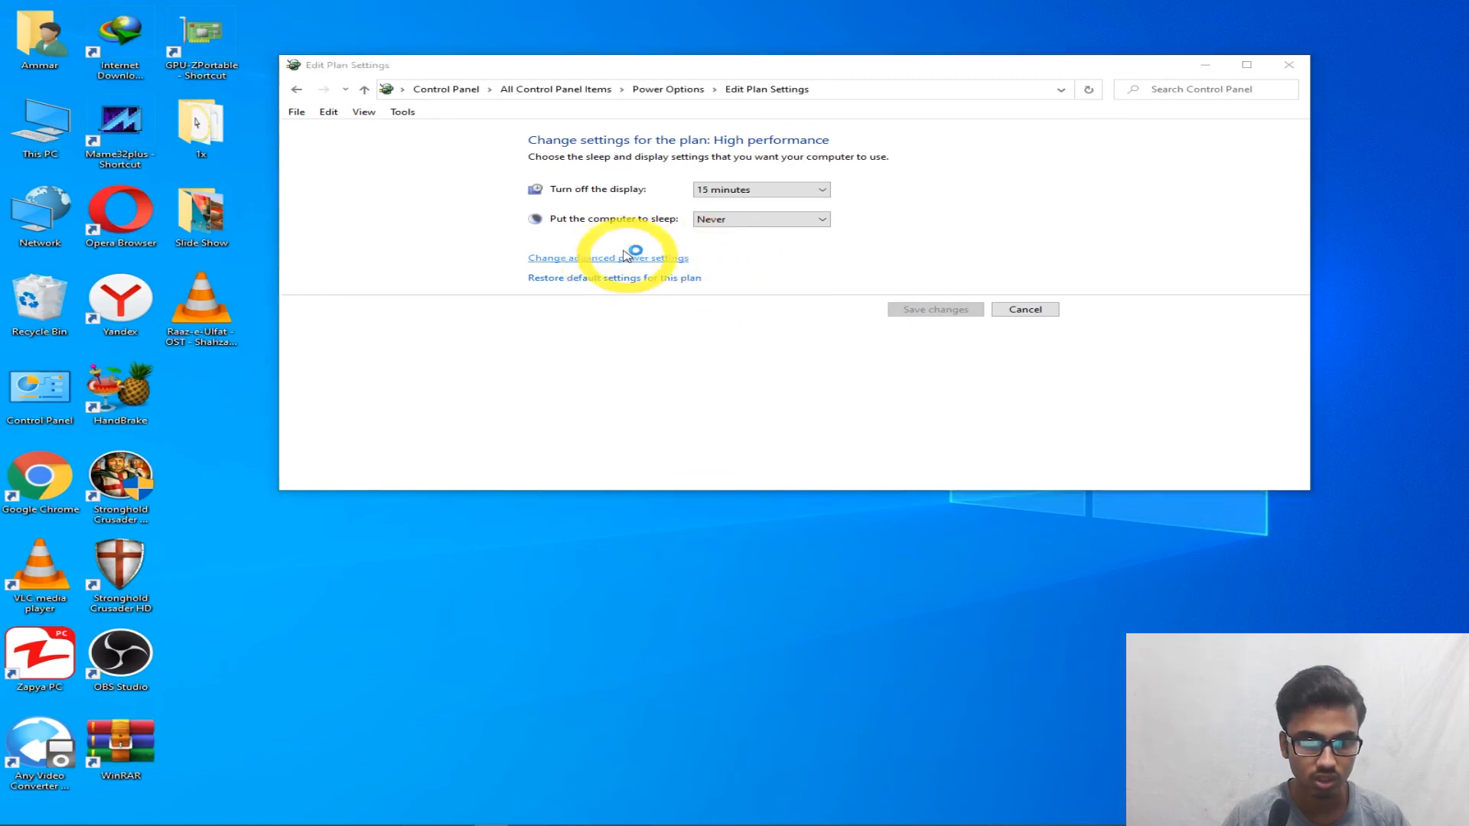
pyautogui.moveTo(492, 255); pyautogui.dragTo(490, 322)
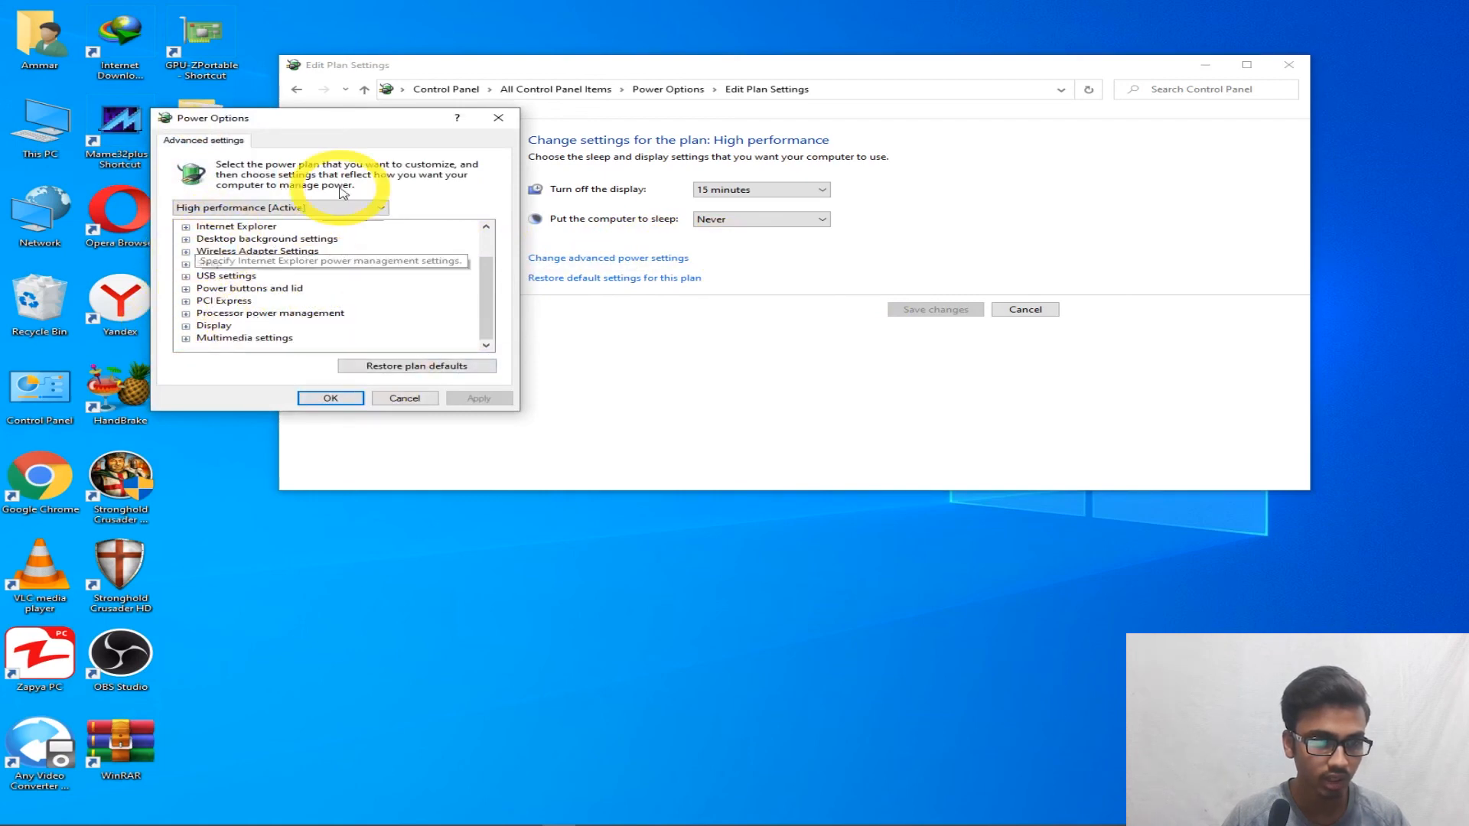
pyautogui.moveTo(288, 119); pyautogui.dragTo(964, 101)
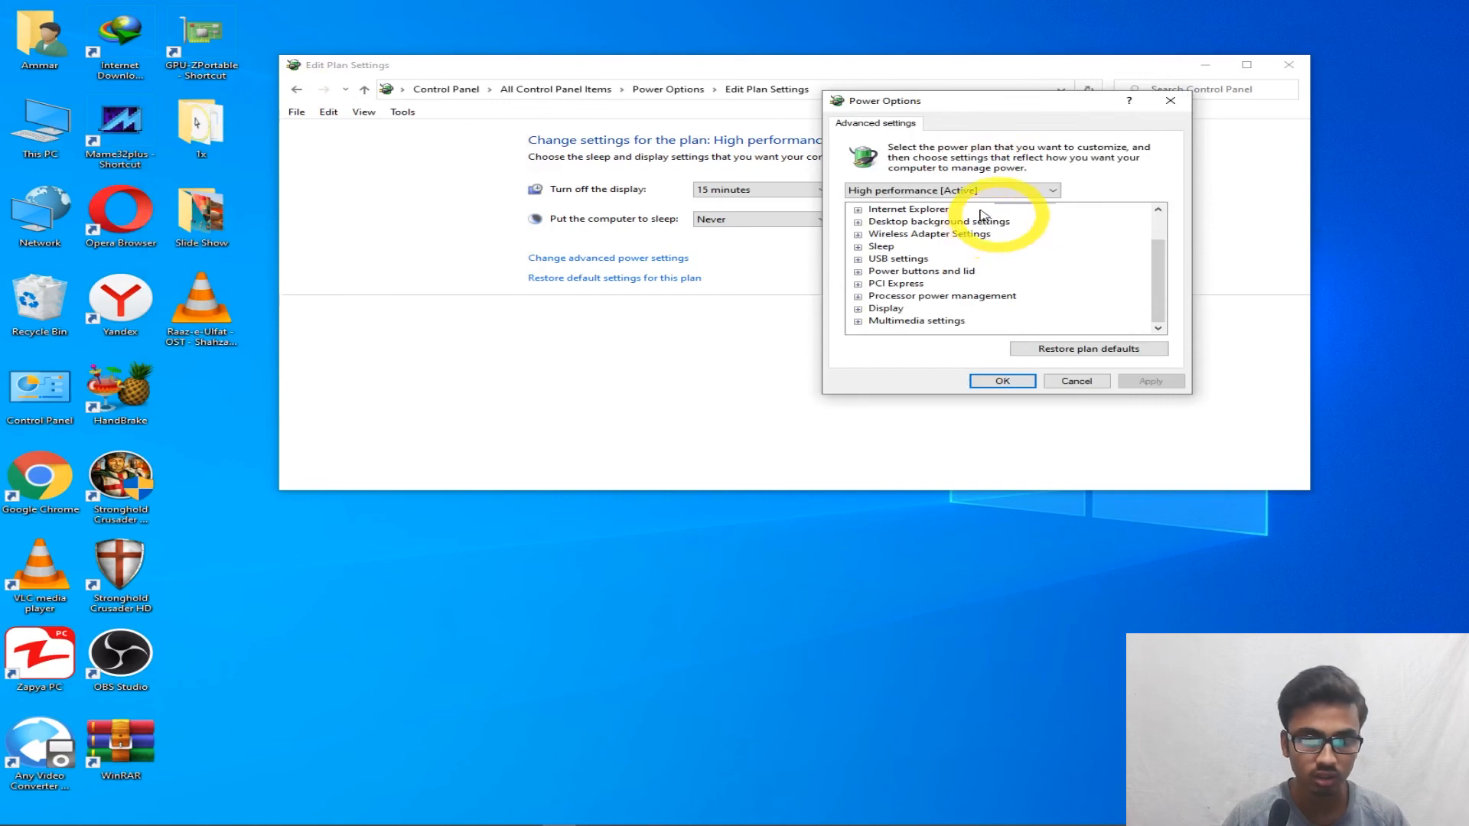
# - Collapse the Hard disk group, look through the remaining advanced setting categories, close the dialog, and return to the plan list
pyautogui.moveTo(1160, 300); pyautogui.dragTo(1159, 249)
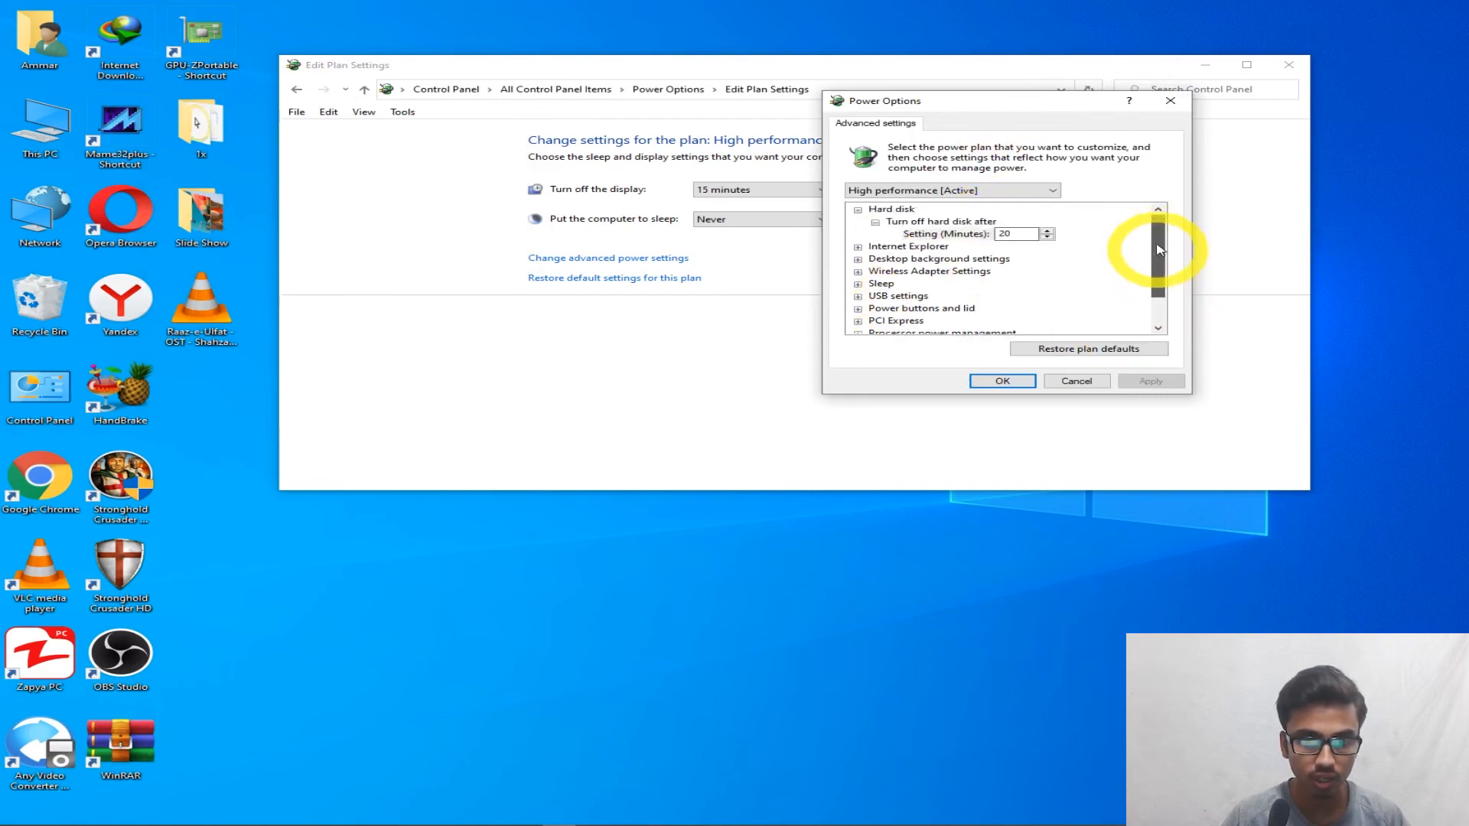
pyautogui.click(857, 212)
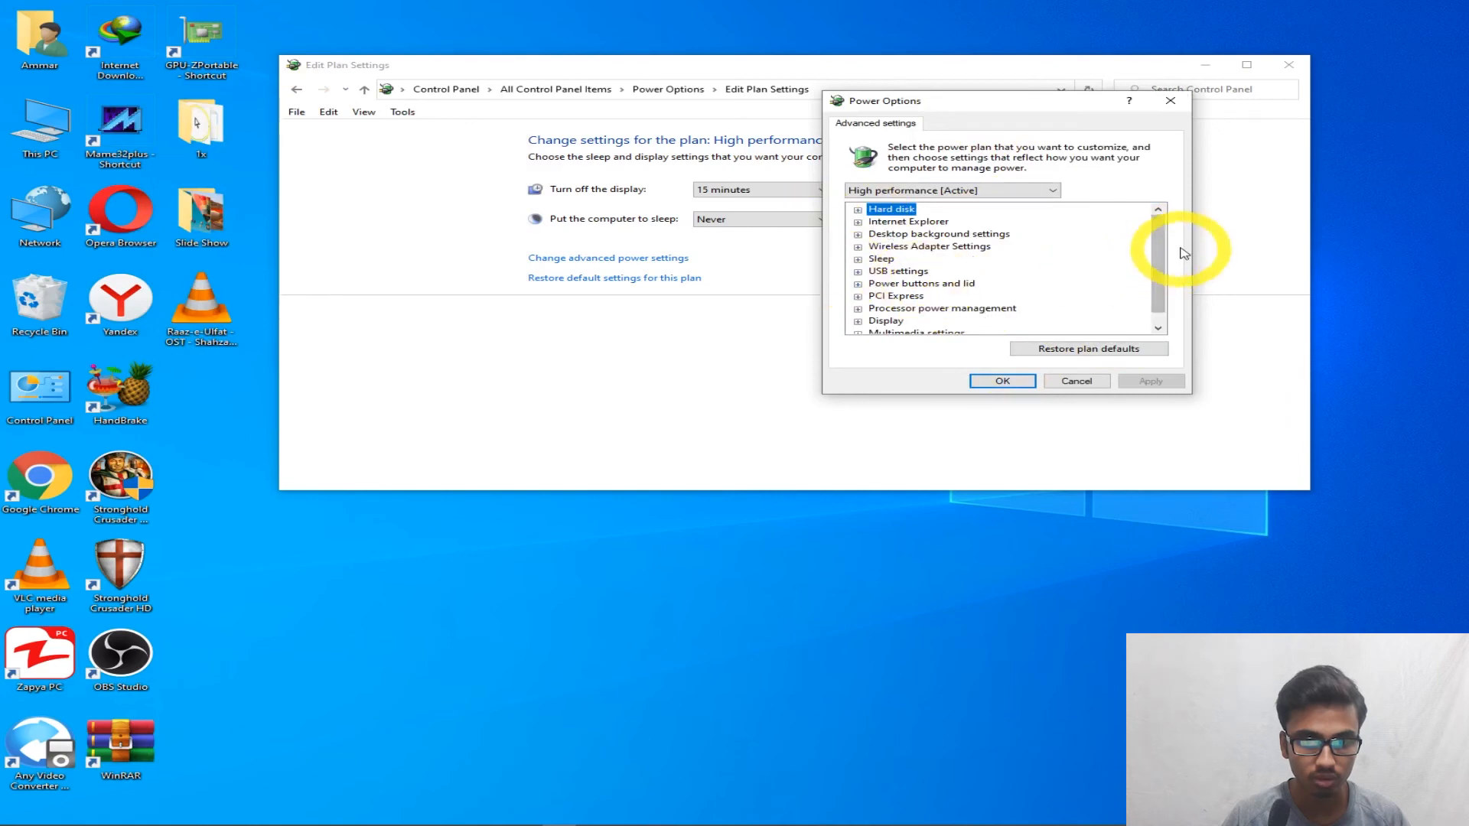
pyautogui.moveTo(1160, 256); pyautogui.dragTo(1161, 285)
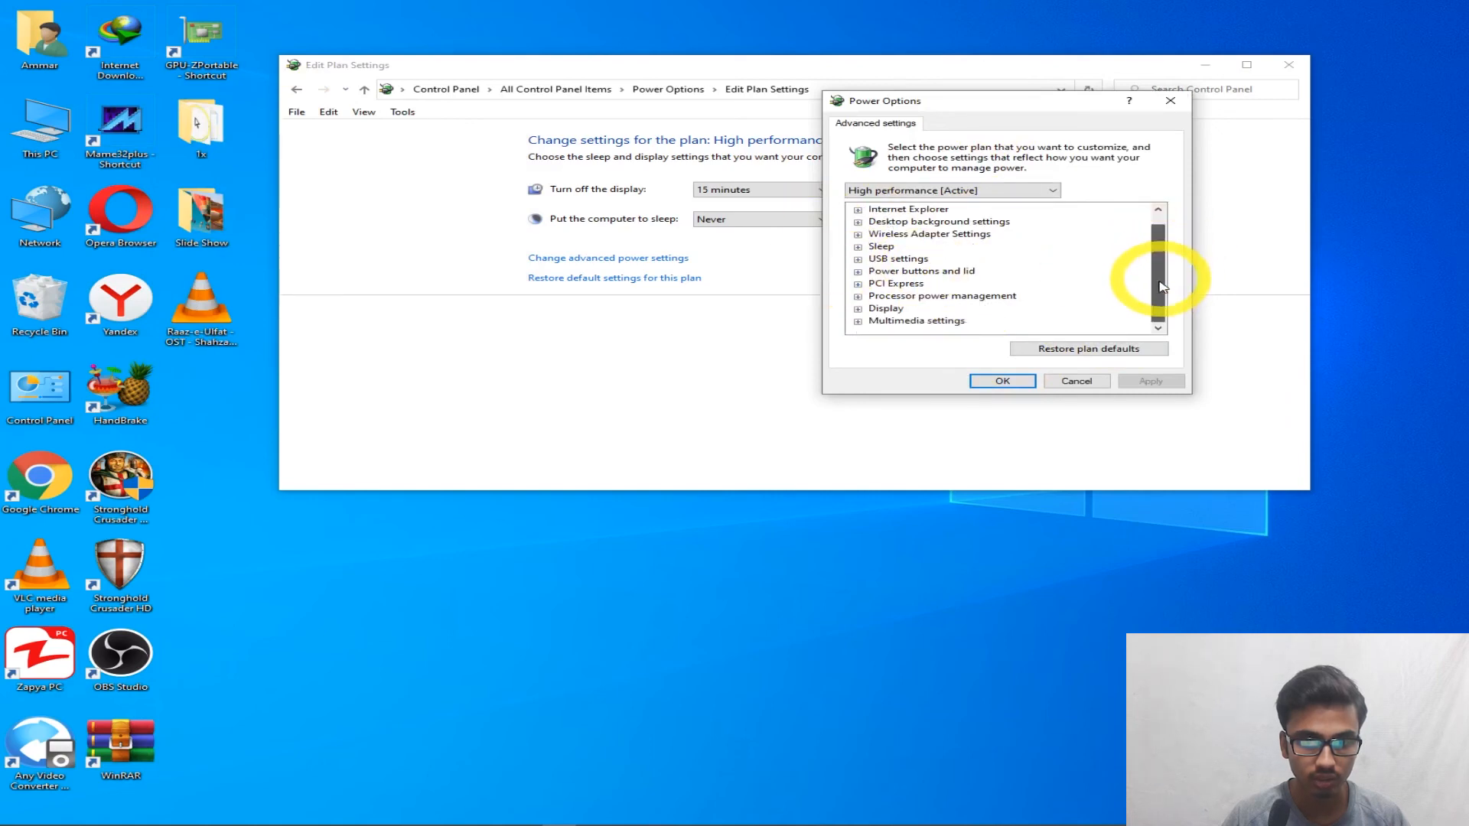
pyautogui.click(973, 382)
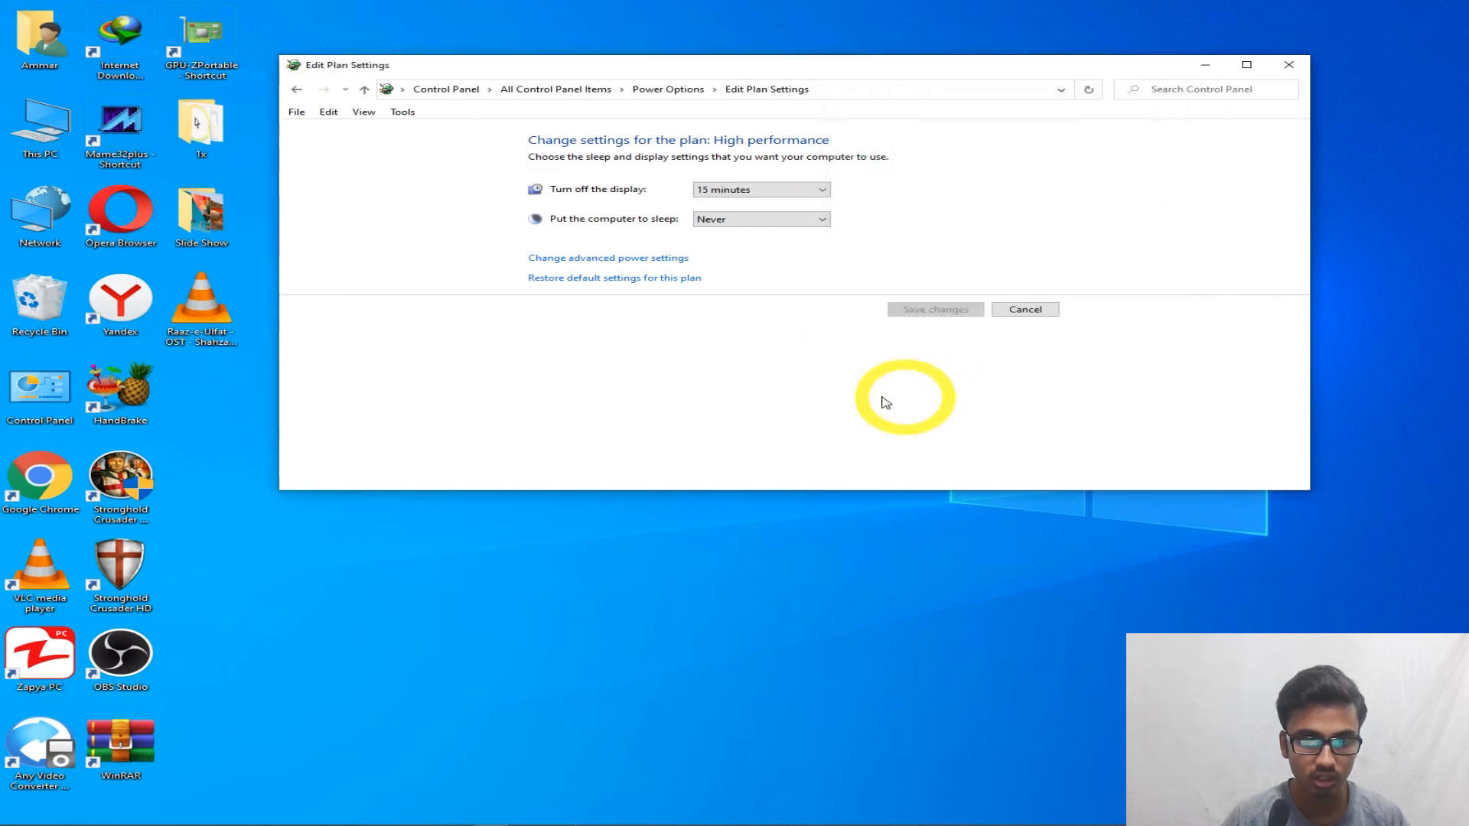
pyautogui.click(295, 91)
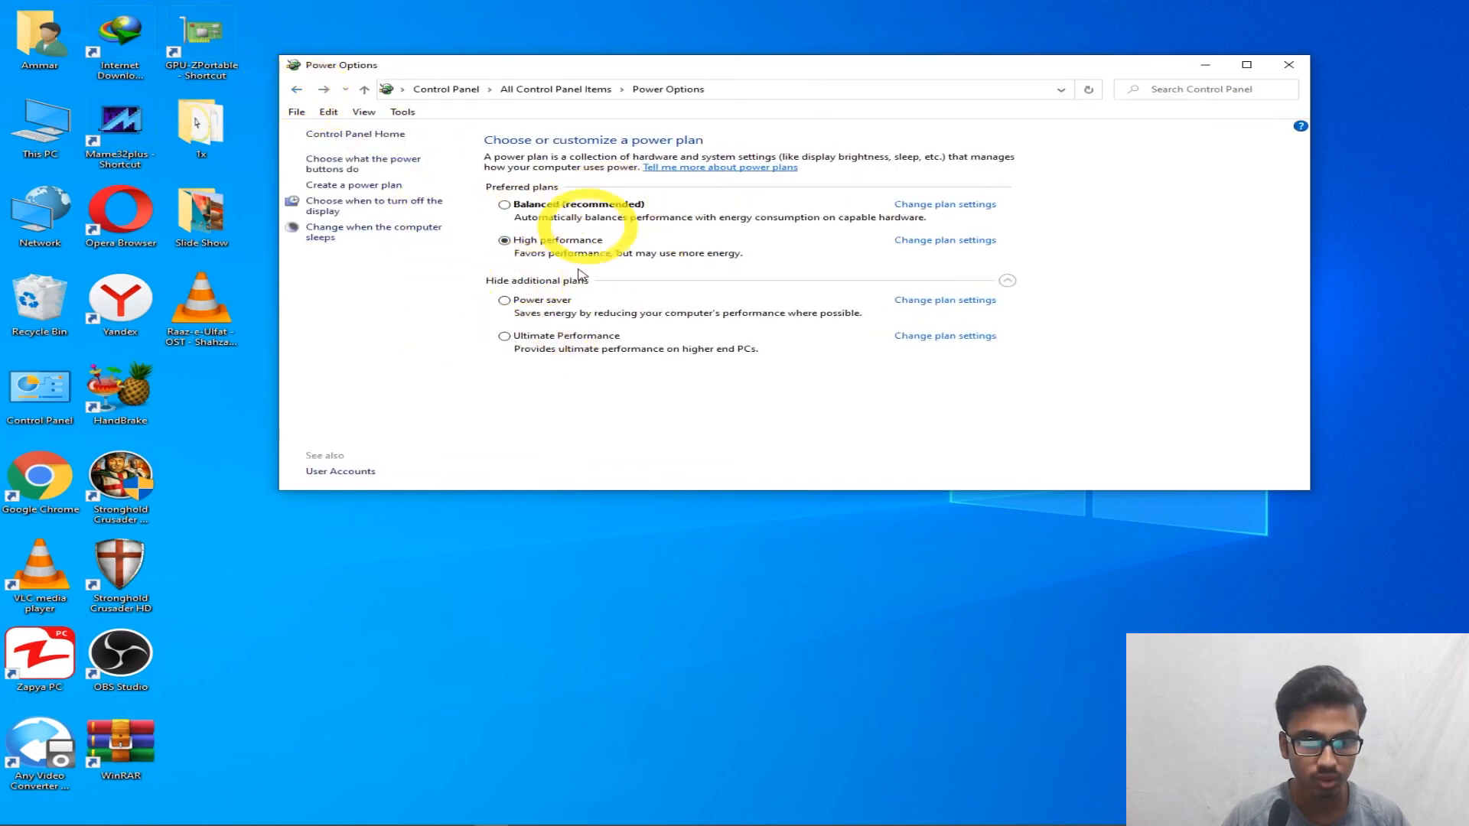